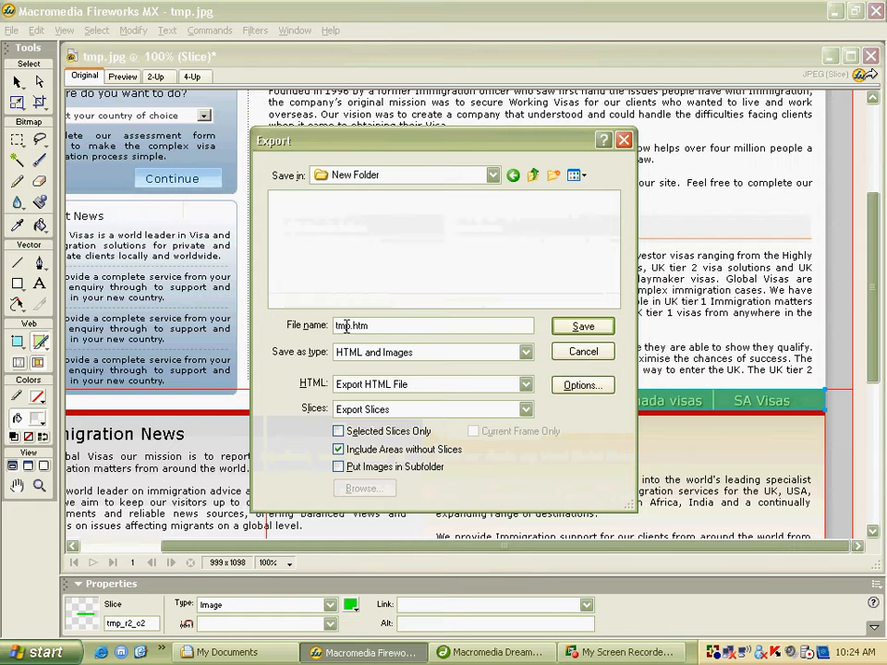
Export the sliced page as tmp.htm with its images in a subfolder of New Folder, and close Fireworks.
left_click(338, 467)
left_click(583, 326)
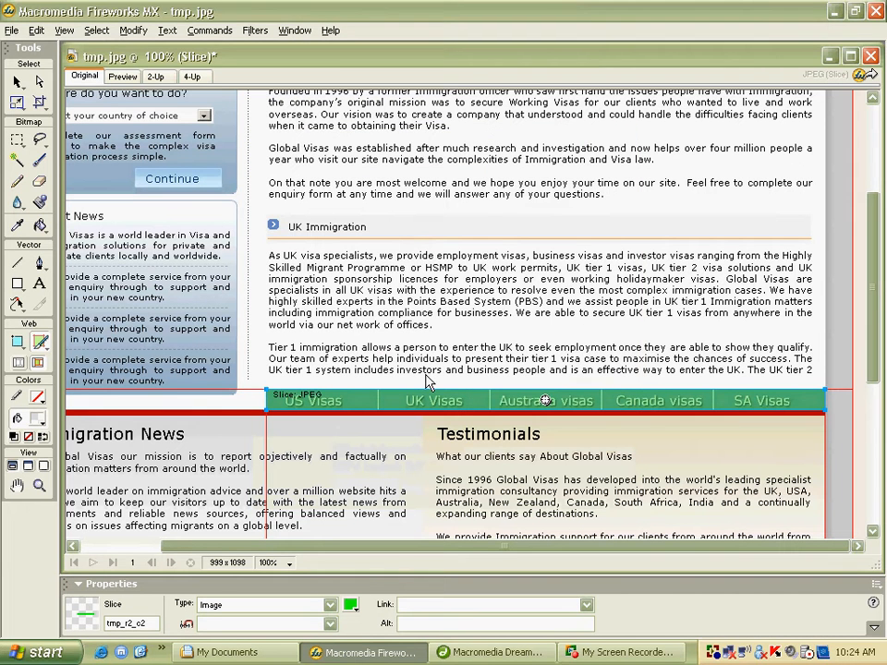
key("alt+F4")
left_click(388, 352)
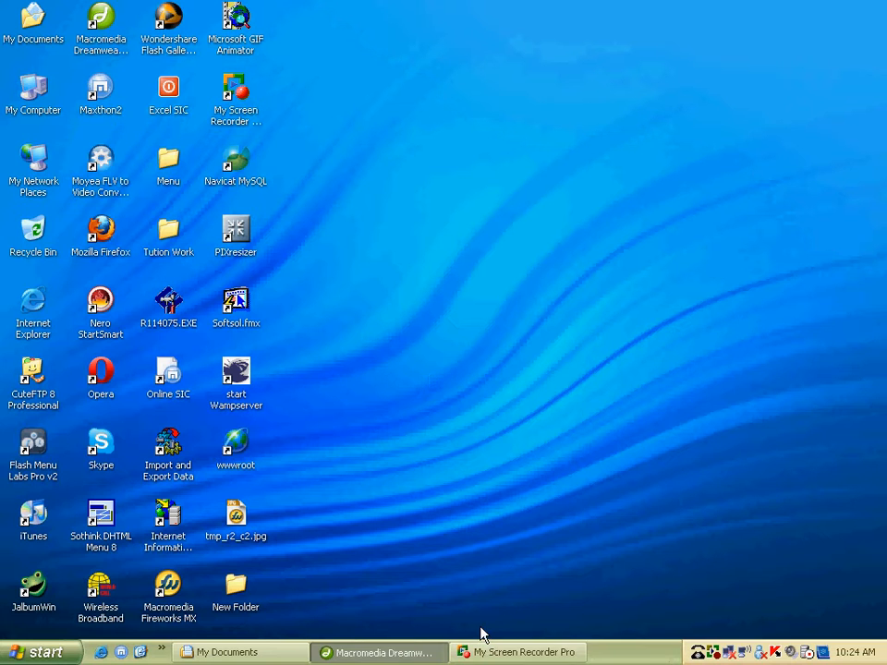
Open the images folder inside the desktop's New Folder and check the exported slice tmp_r2_c2.jpg.
double_click(217, 603)
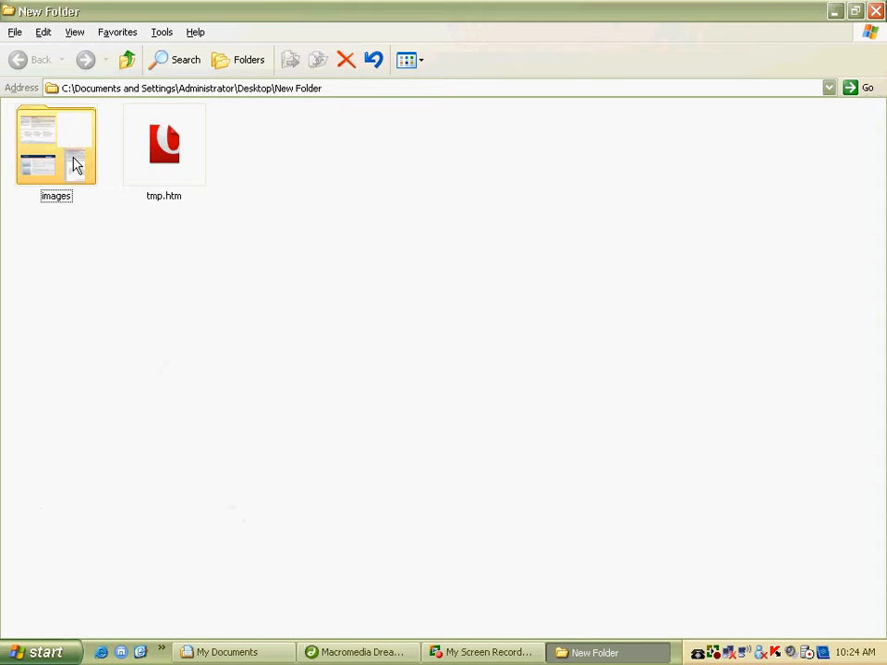
double_click(77, 166)
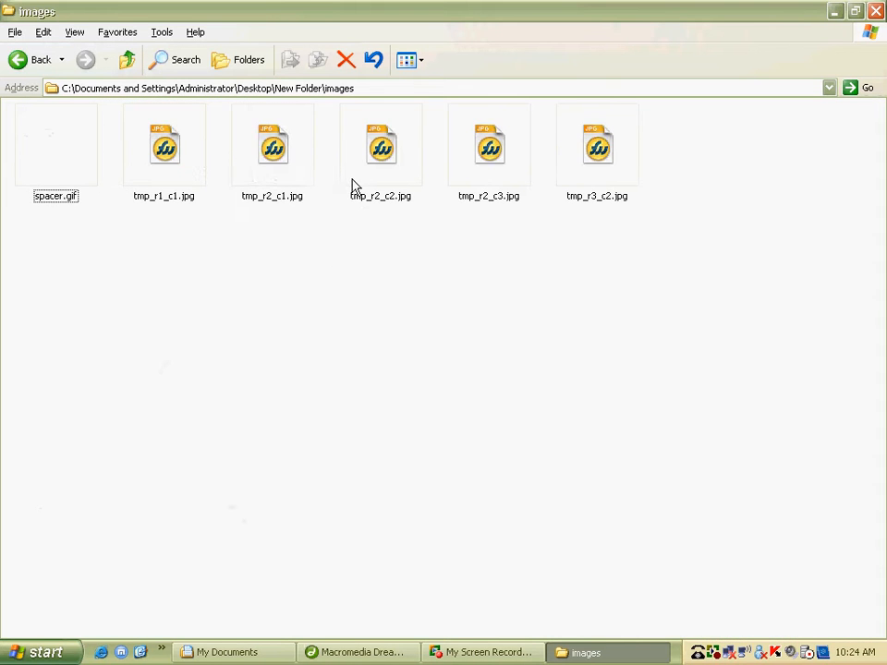
left_click(386, 163)
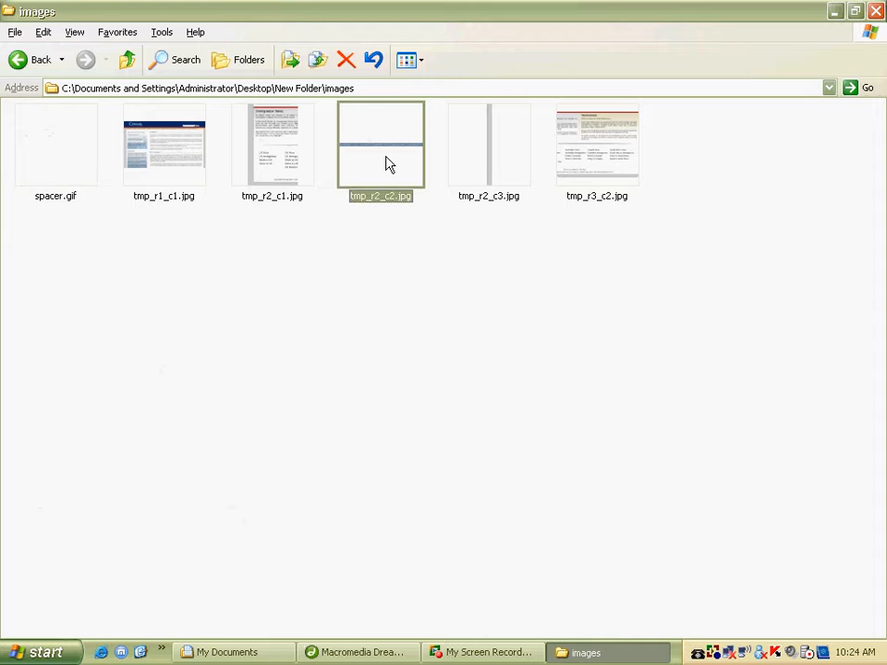
left_click(420, 258)
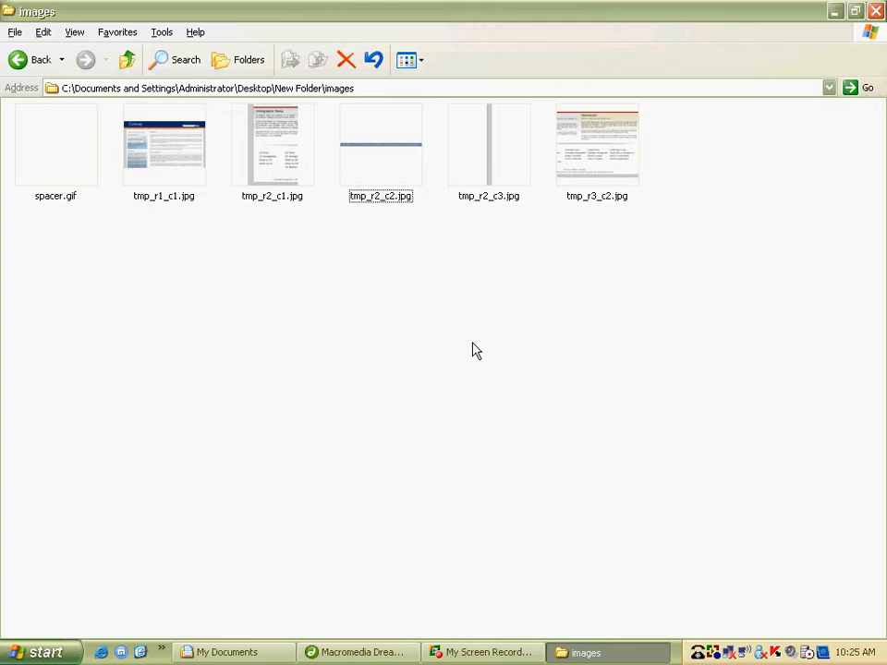
left_click(836, 12)
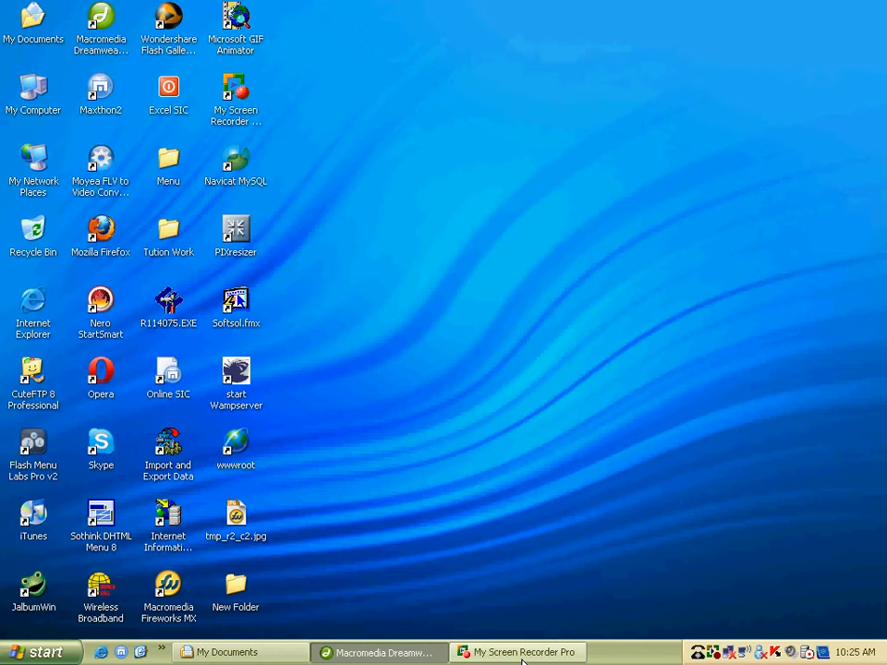
Switch to Dreamweaver and shrink and move its window to uncover the desktop icons.
left_click(523, 656)
left_click(523, 656)
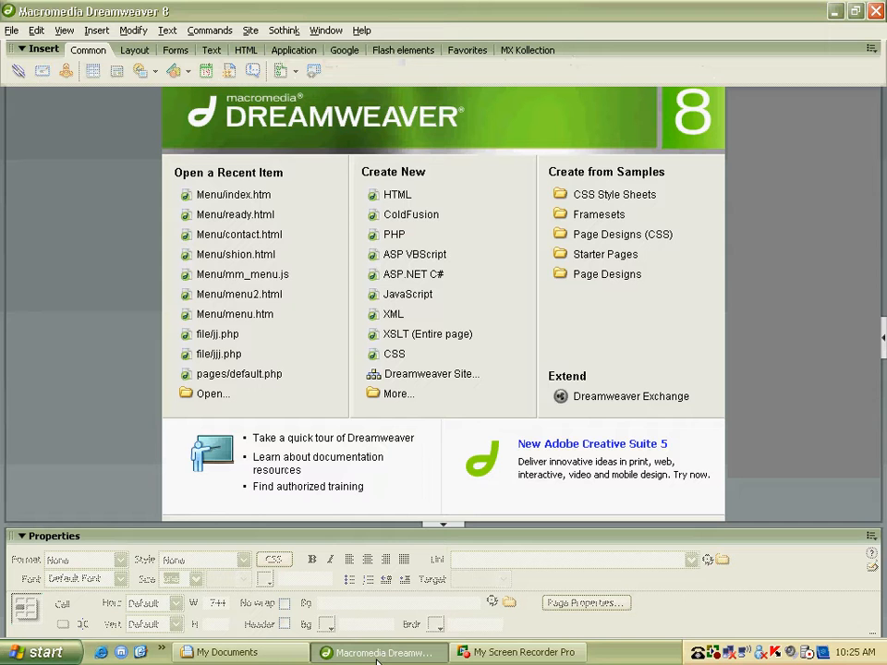
double_click(731, 9)
left_click_drag(552, 13, 687, 42)
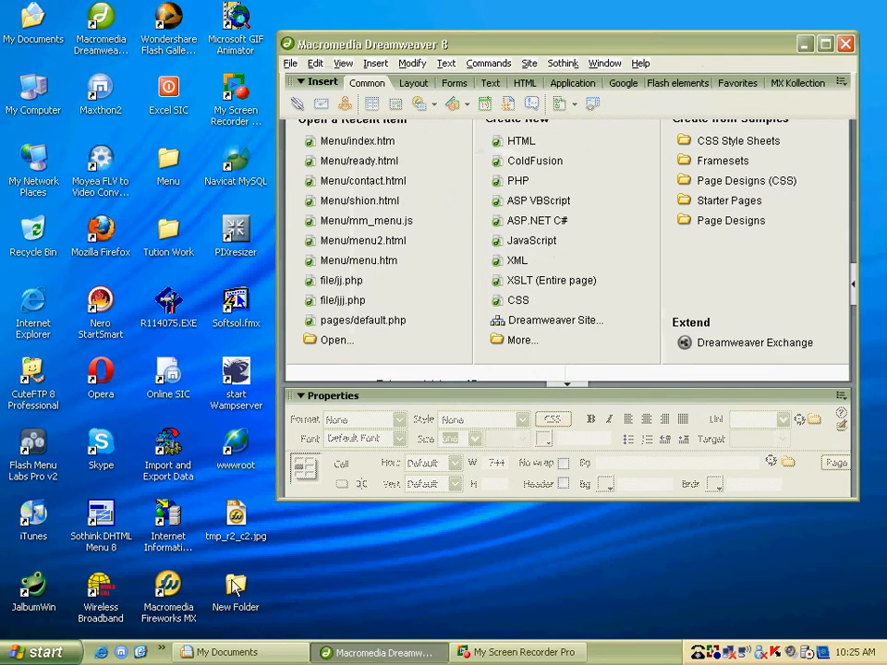
Open New Folder from the desktop and arrange its restored window so part of the Dreamweaver workspace stays uncovered.
double_click(239, 590)
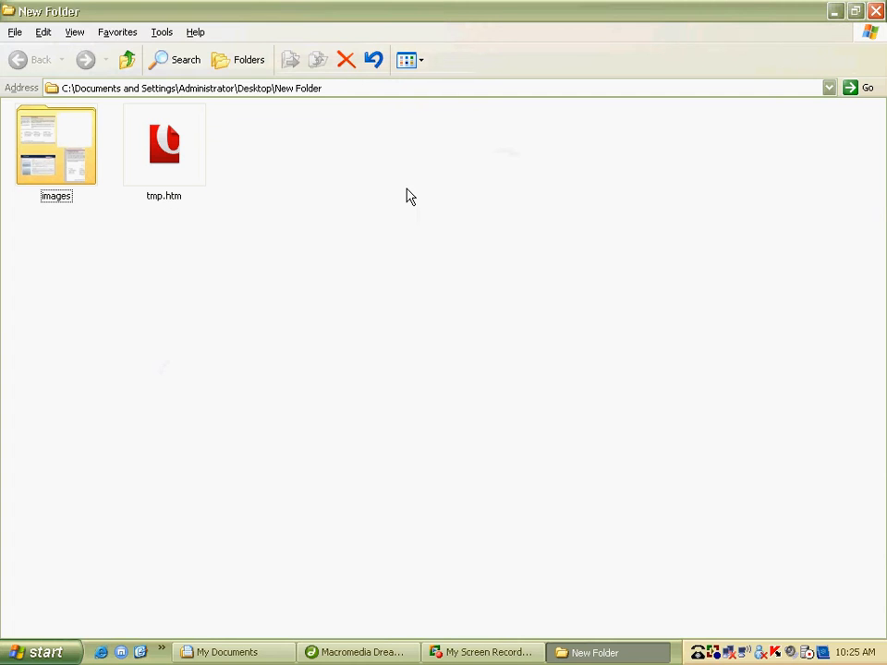
double_click(639, 7)
left_click(824, 166)
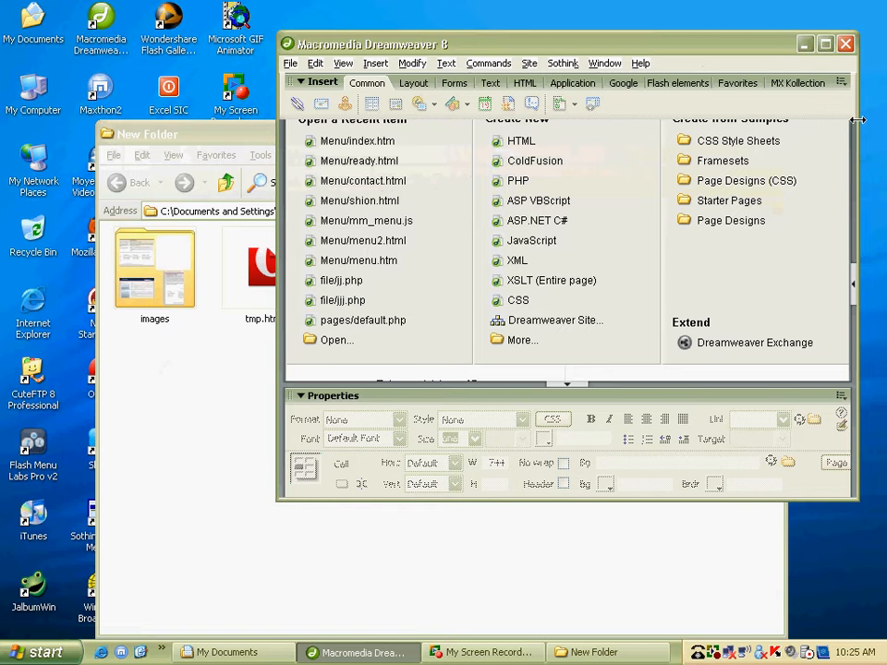
left_click(825, 43)
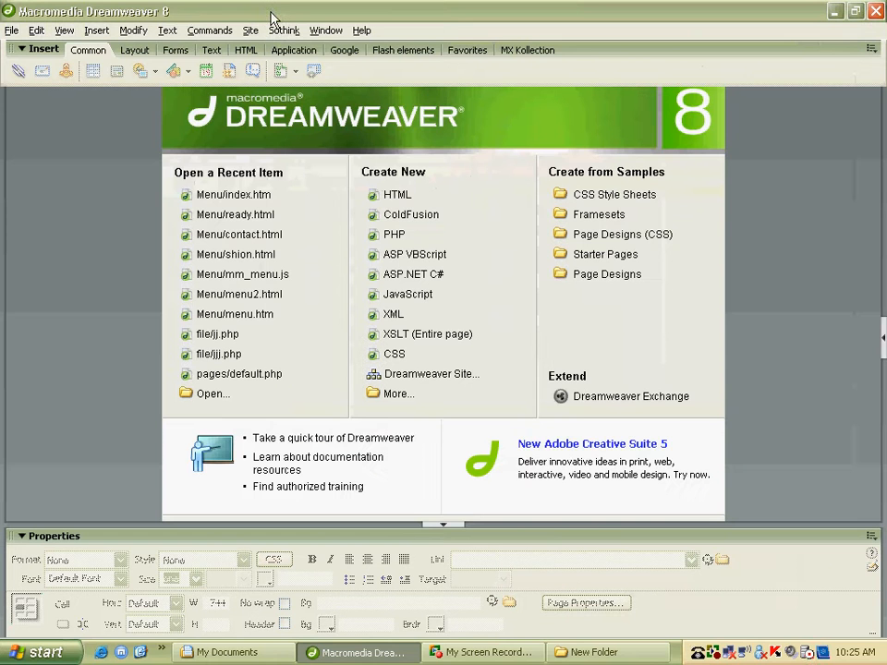
double_click(199, 20)
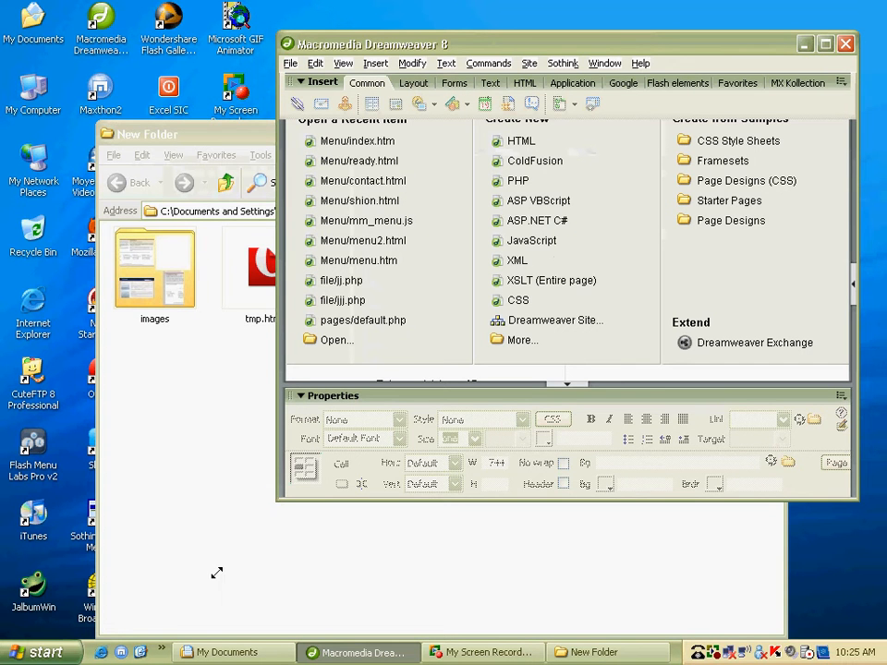
left_click_drag(190, 620, 189, 618)
left_click(103, 134)
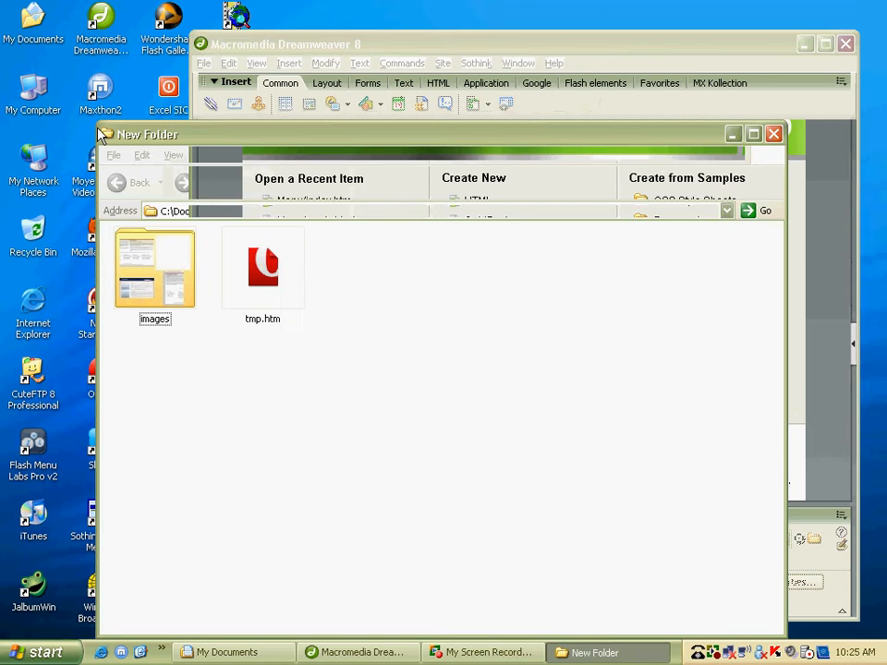
left_click_drag(102, 135, 0, 140)
Open tmp.htm from New Folder in Dreamweaver and maximize the Dreamweaver window.
left_click_drag(109, 277, 836, 282)
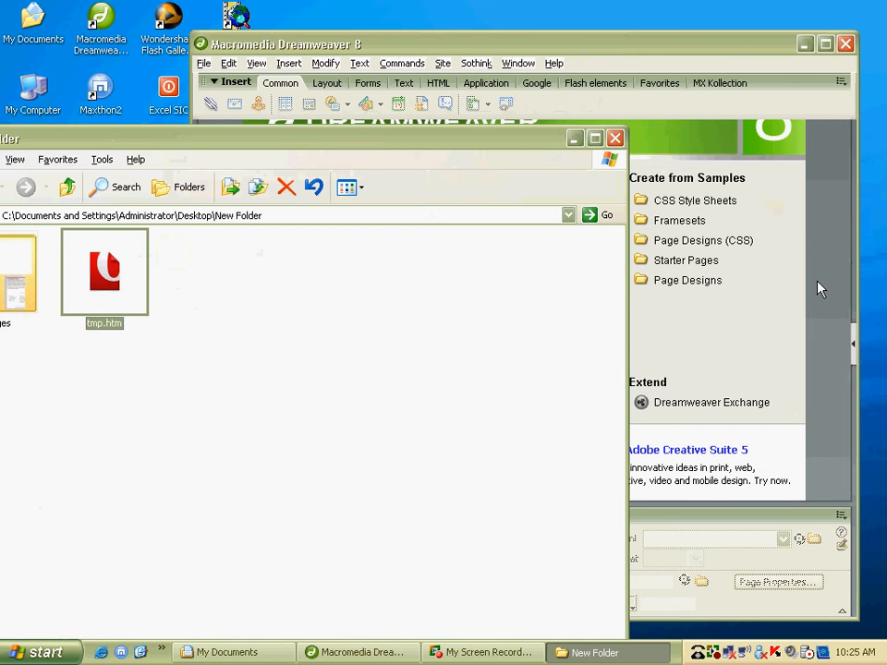
left_click(575, 140)
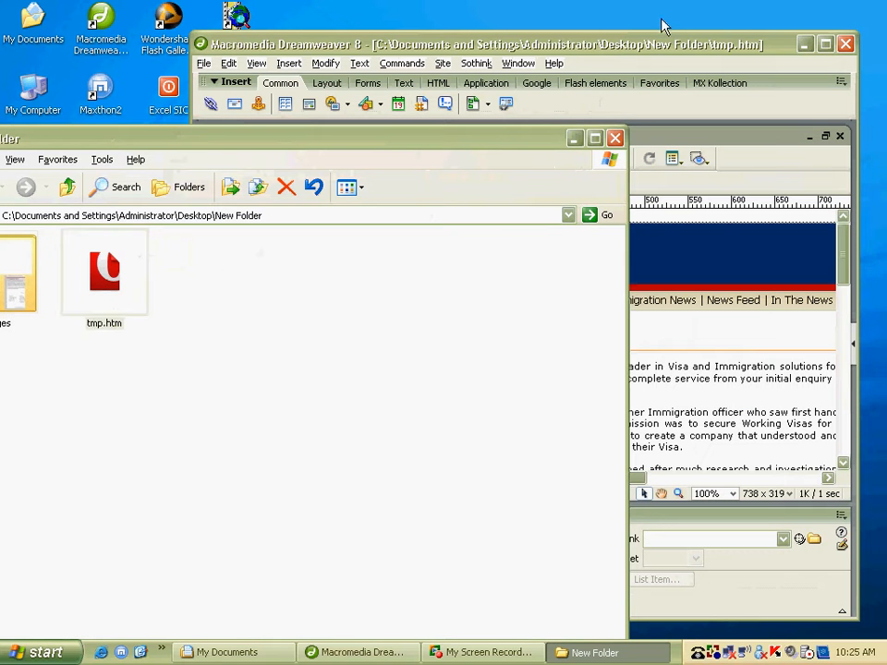
double_click(665, 43)
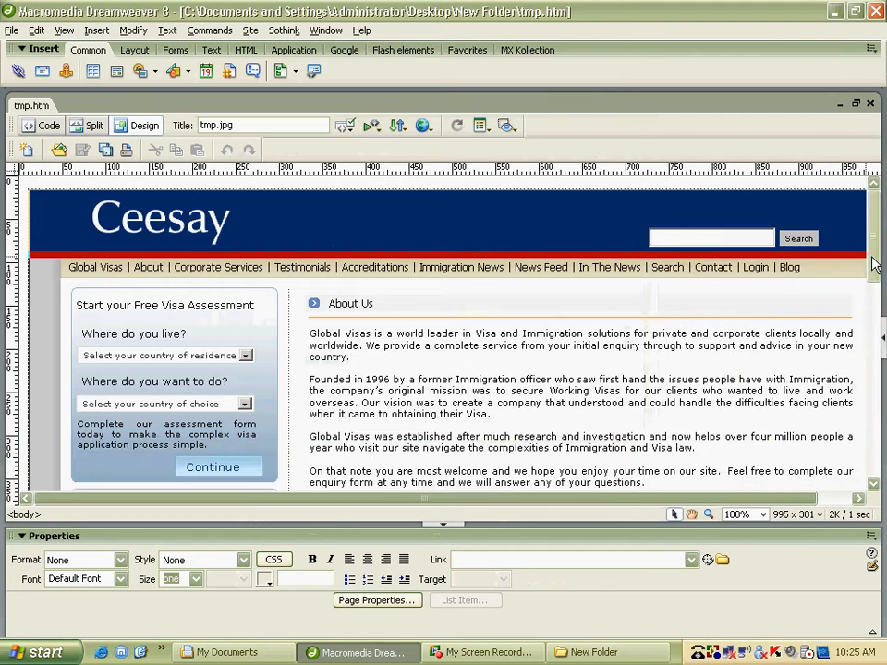
Delete the visa links bar image (tmp_r2_c2) above the Immigration News and Testimonials sections.
scroll(736, 362, "down", 5)
left_click(699, 302)
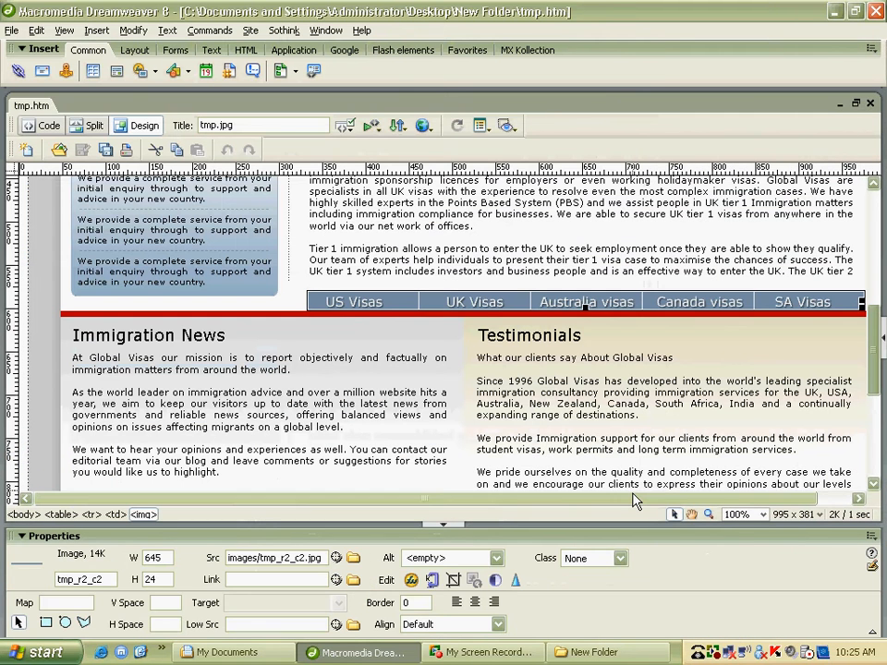
left_click_drag(632, 499, 667, 499)
key("Delete")
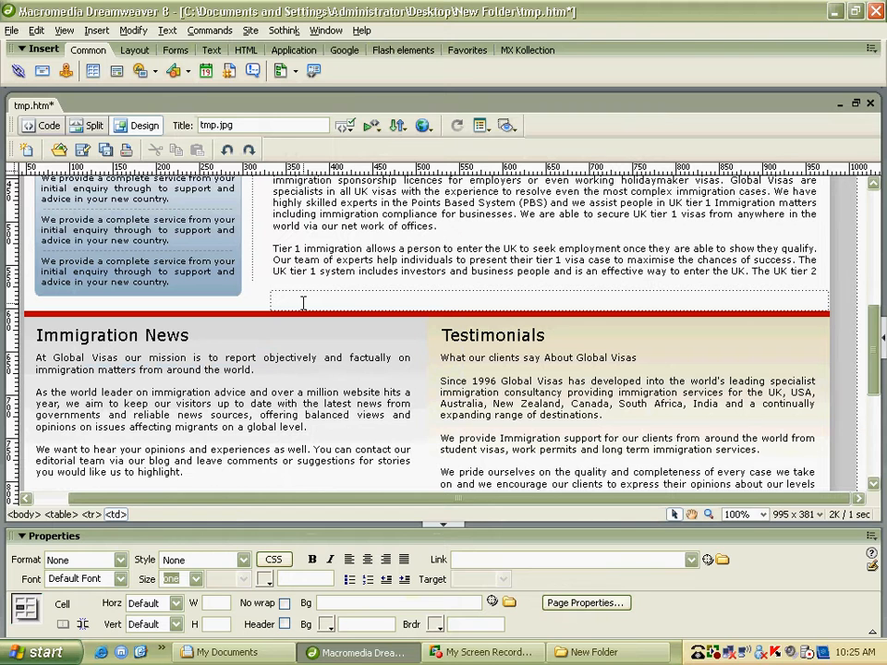
Start a Sothink DHTML Menu in the emptied table cell and preview the Activated template from the Simple group.
left_click(287, 30)
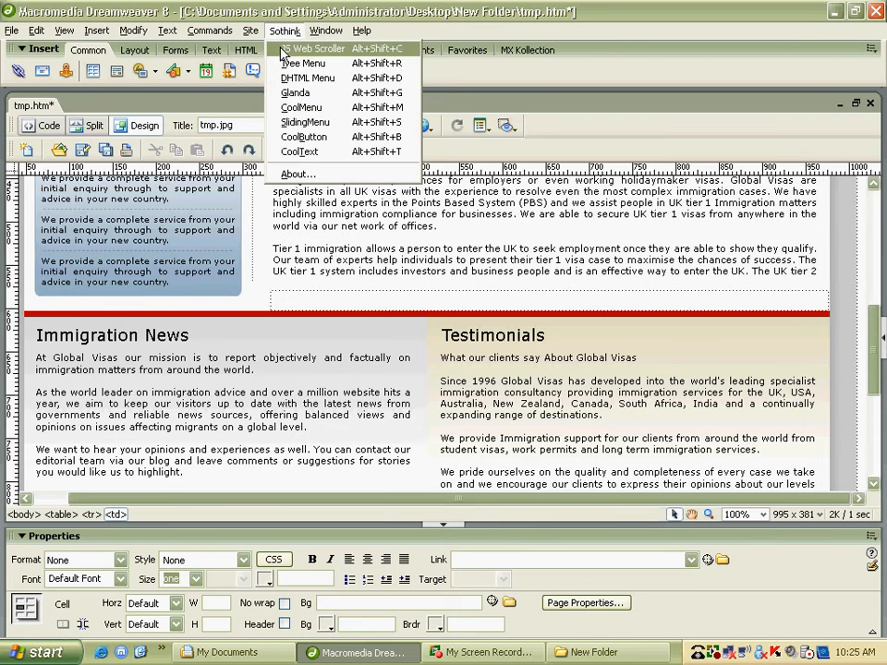
left_click(294, 93)
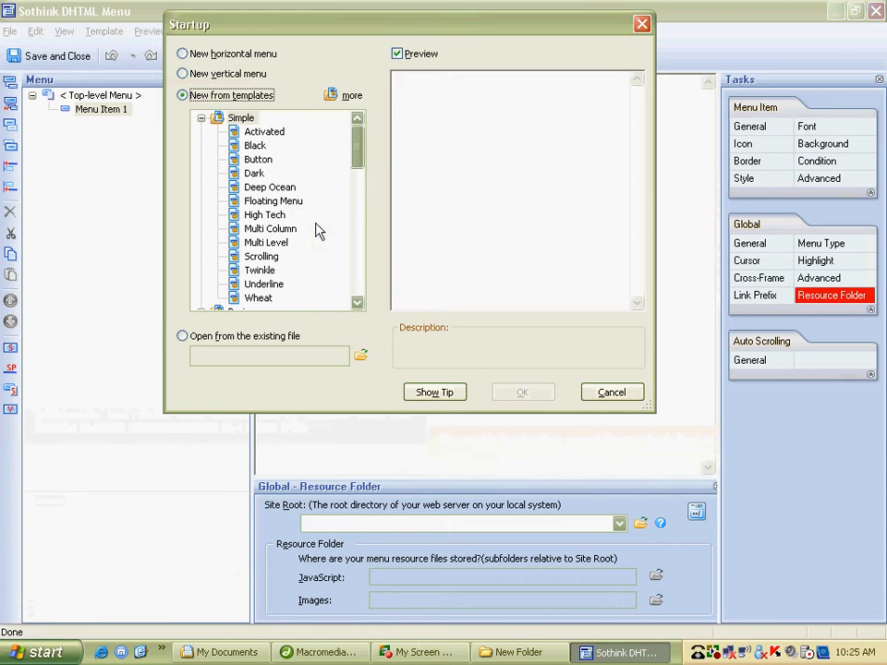
left_click(264, 134)
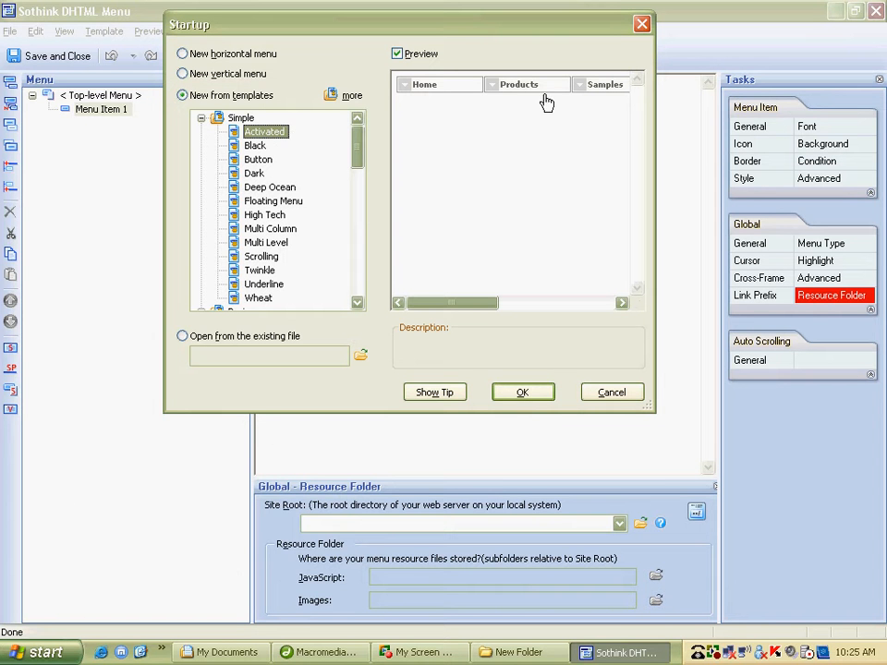
mouse_move(528, 92)
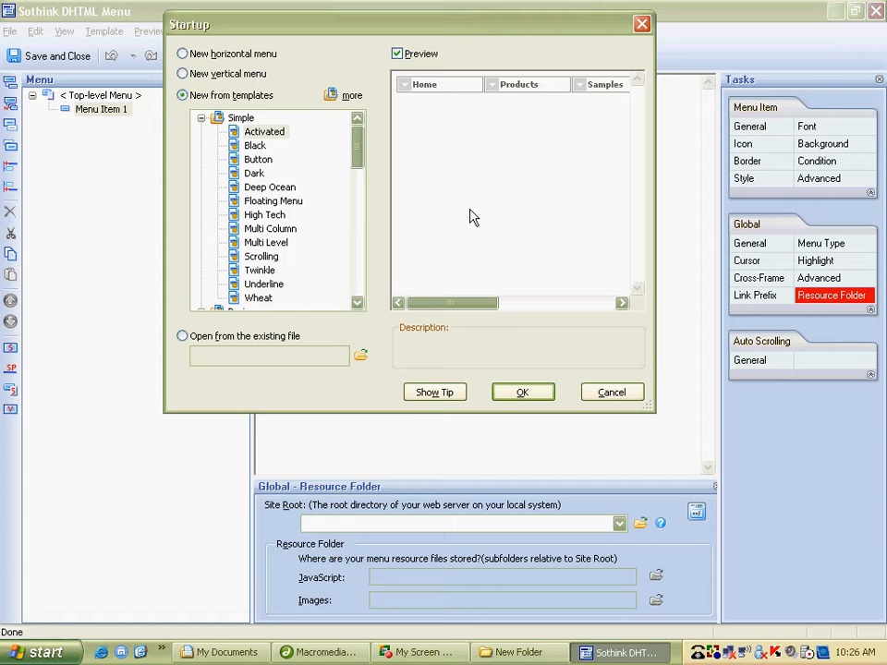
Preview the Black template's items and submenus and create the menu from that template.
left_click(255, 145)
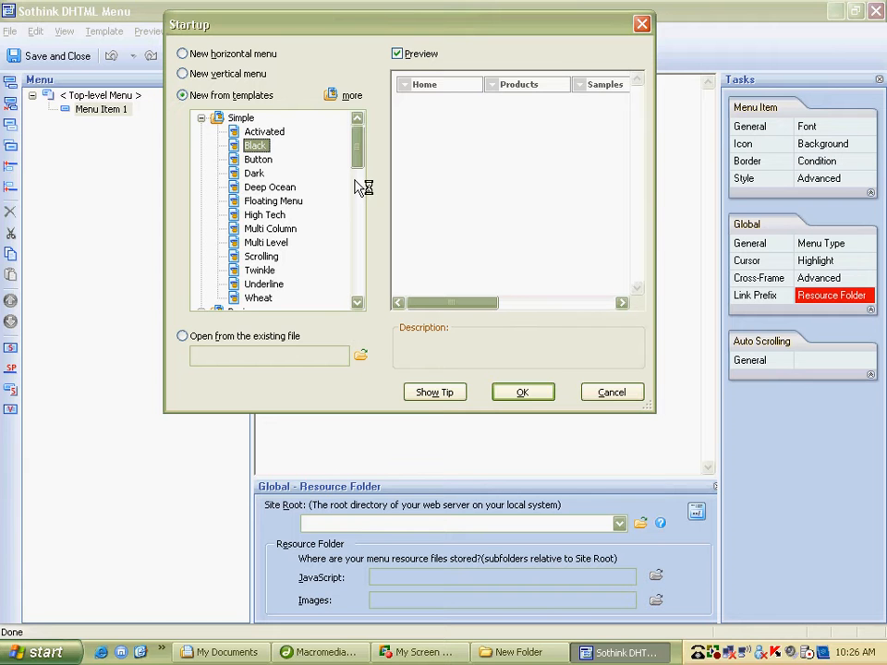
mouse_move(588, 97)
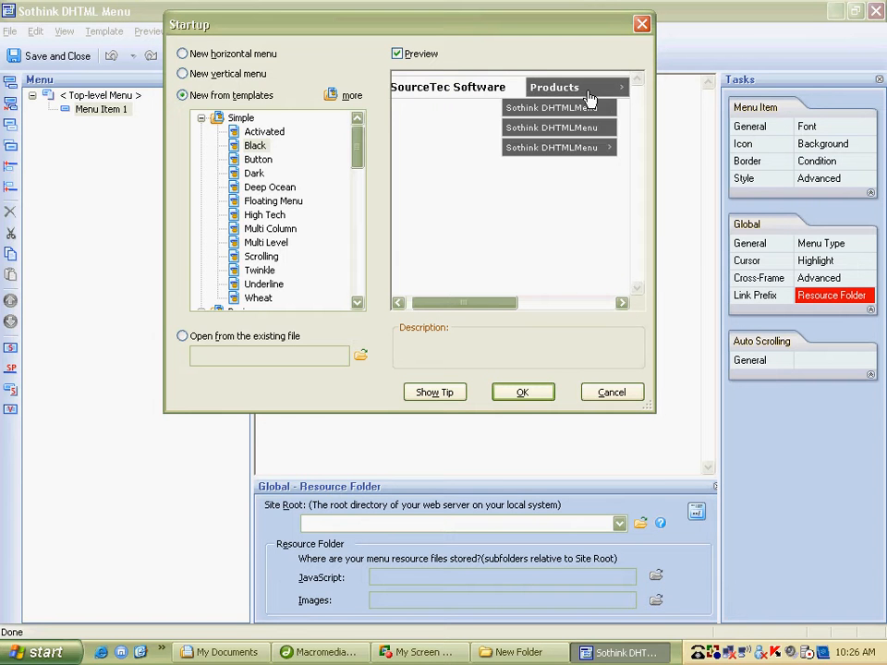
left_click_drag(492, 302, 424, 311)
mouse_move(605, 88)
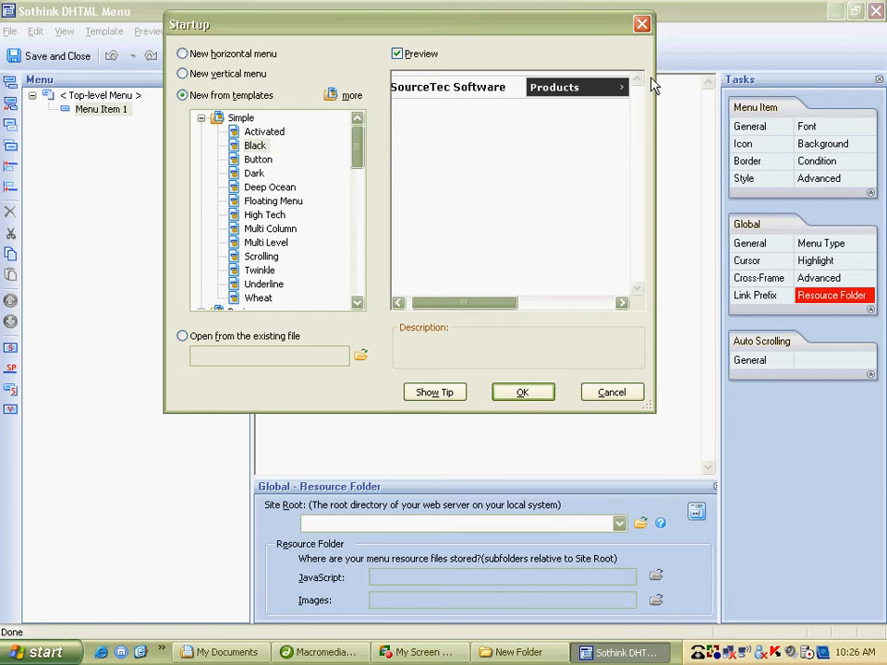
left_click_drag(492, 303, 559, 306)
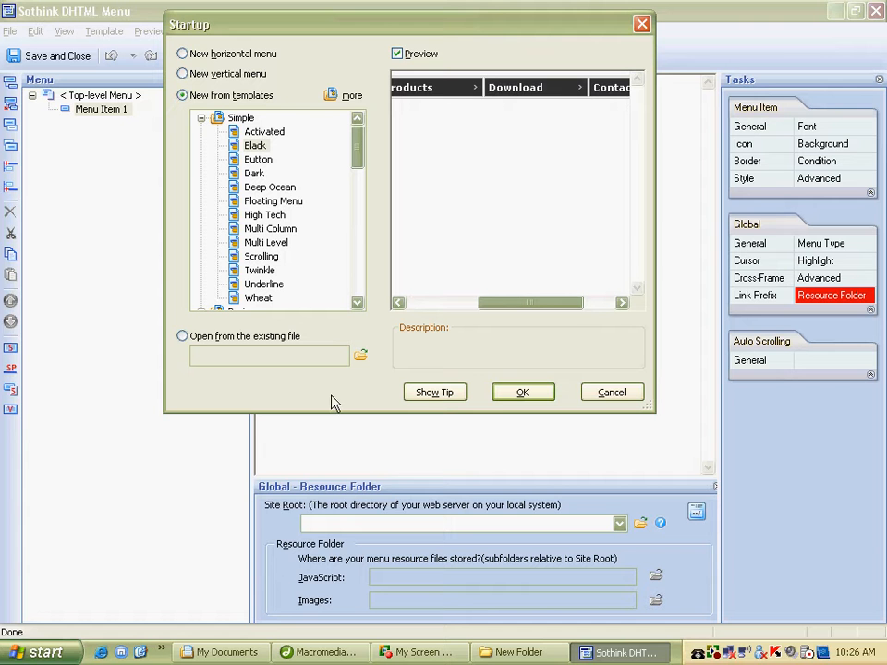
left_click(518, 394)
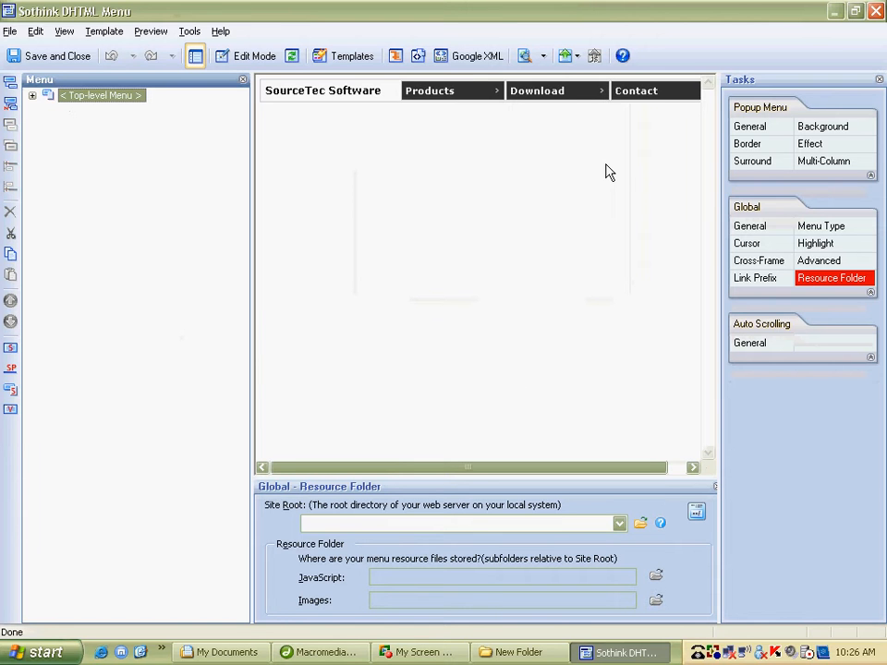
Expand the top-level menu and change the text of the SourceTec Software item to Home.
mouse_move(447, 92)
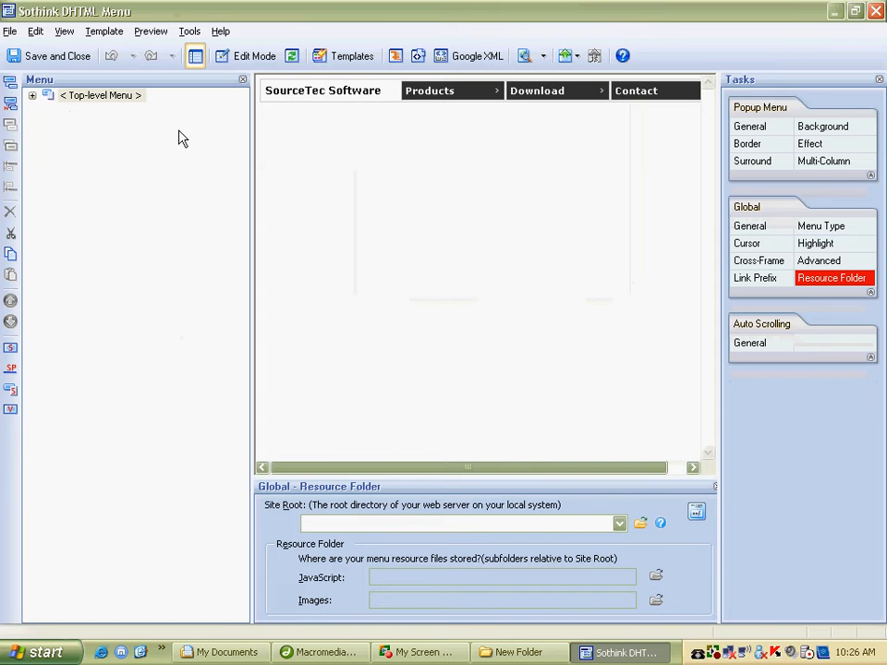
left_click(32, 95)
left_click(122, 139)
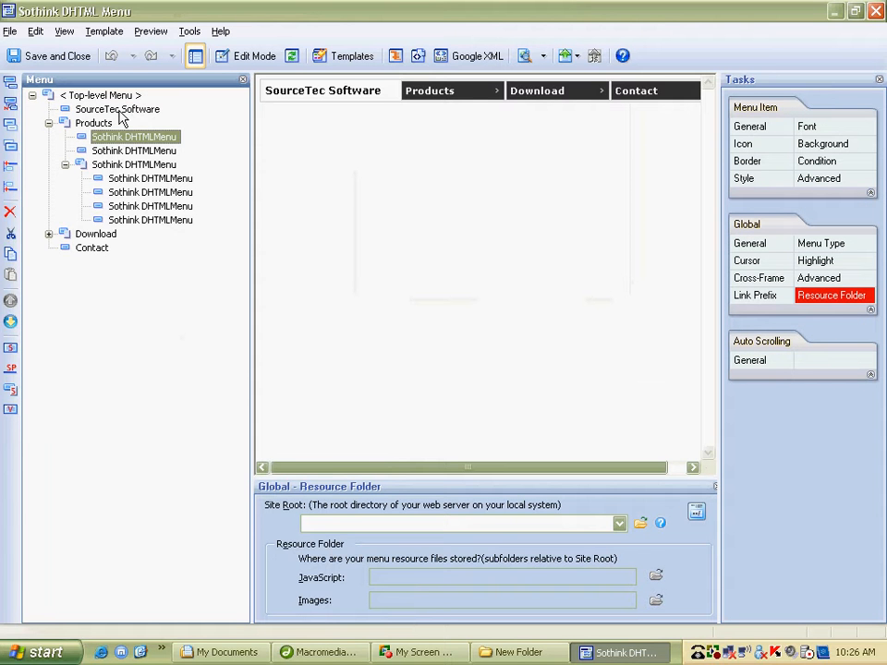
left_click(121, 111)
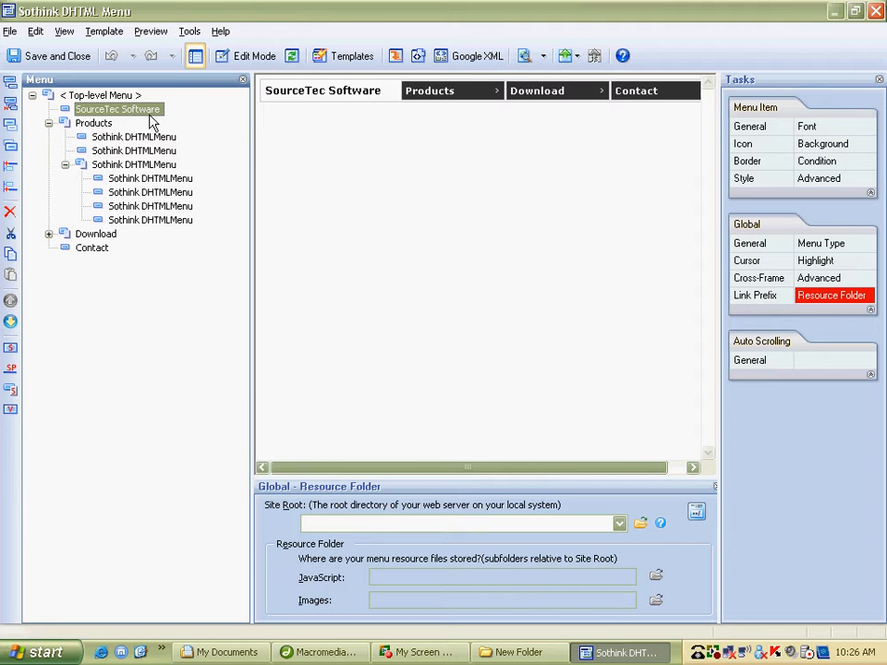
left_click(151, 113)
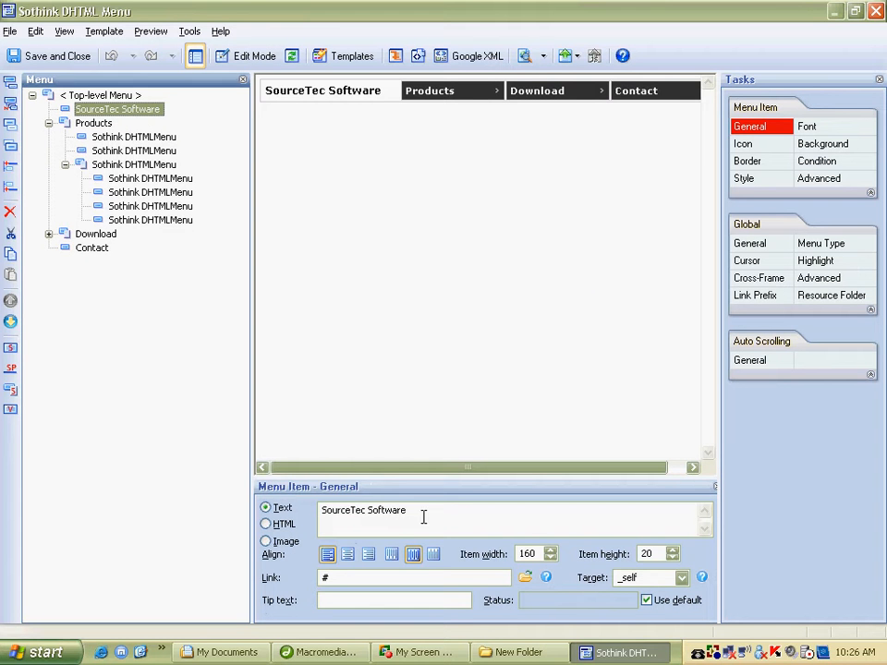
left_click_drag(423, 517, 314, 517)
key("Caps_Lock")
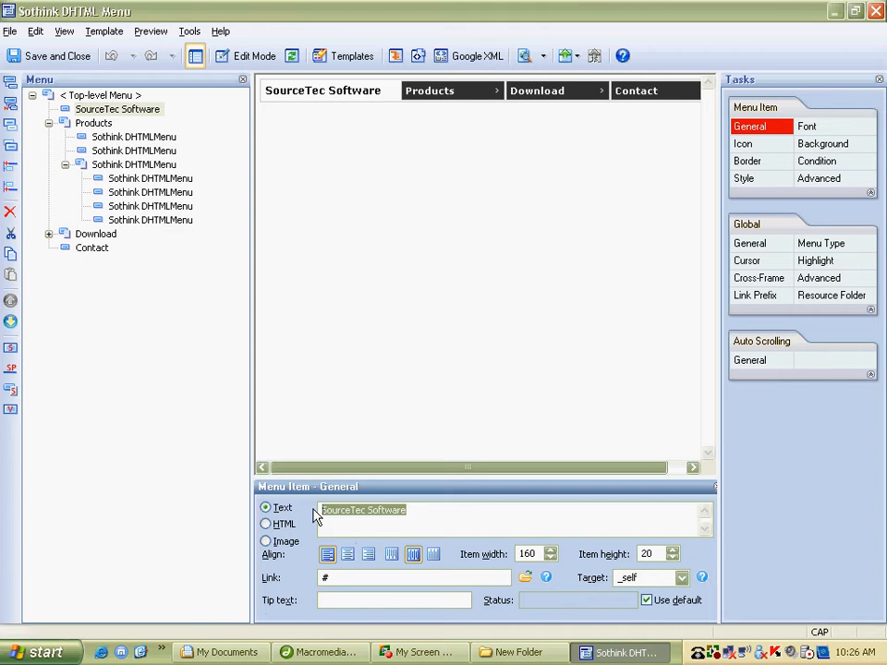
type("Home")
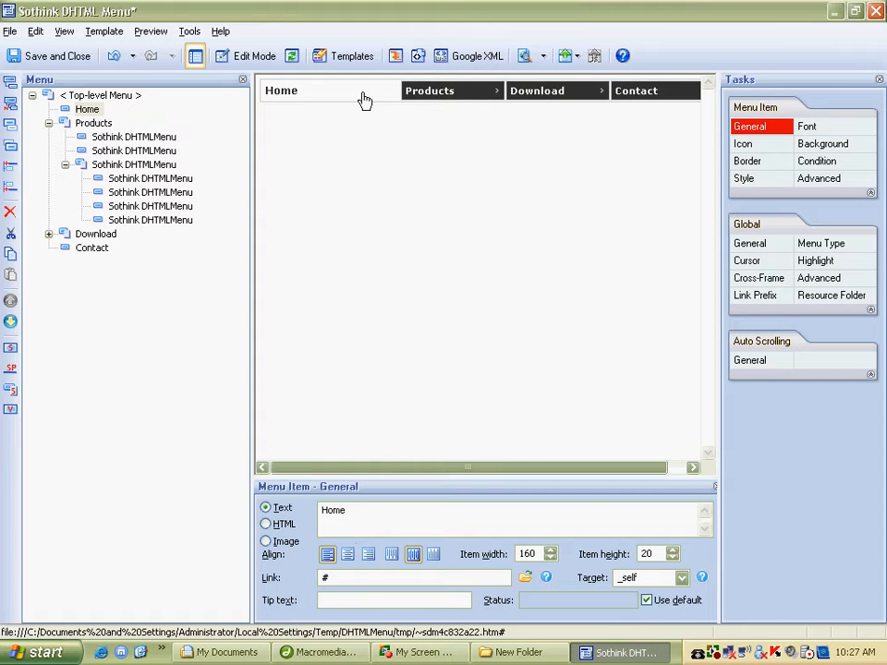
left_click(89, 110)
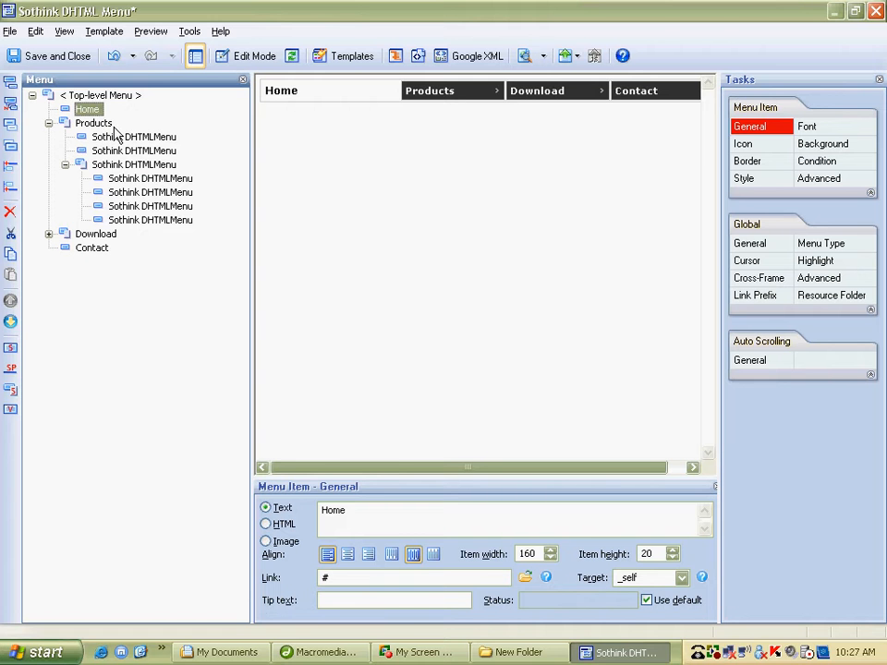
Set the Home item's width to 80 and its height to 18.
left_click_drag(536, 556, 486, 558)
type("100")
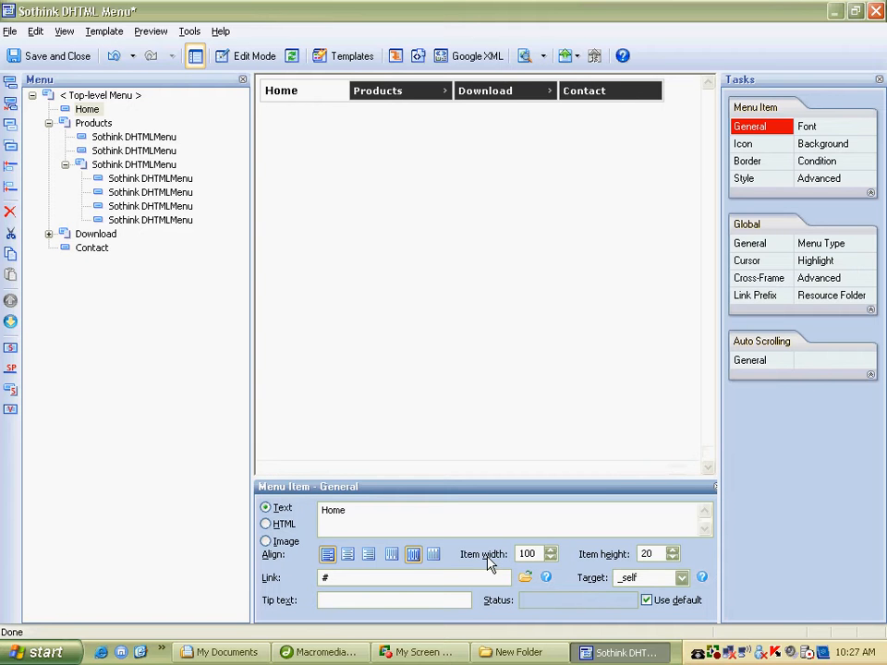
left_click_drag(658, 555, 639, 556)
type("18")
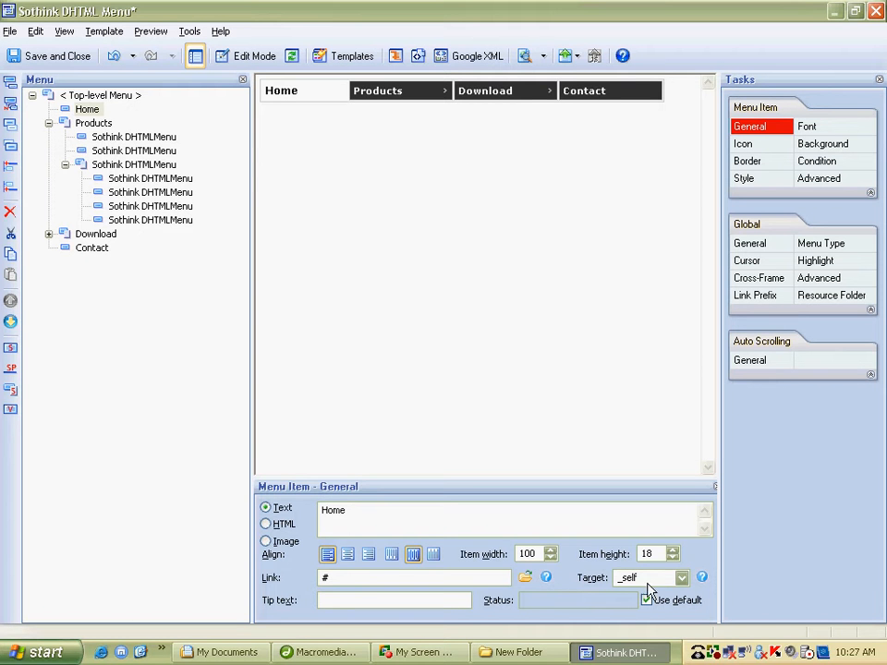
left_click_drag(539, 555, 498, 559)
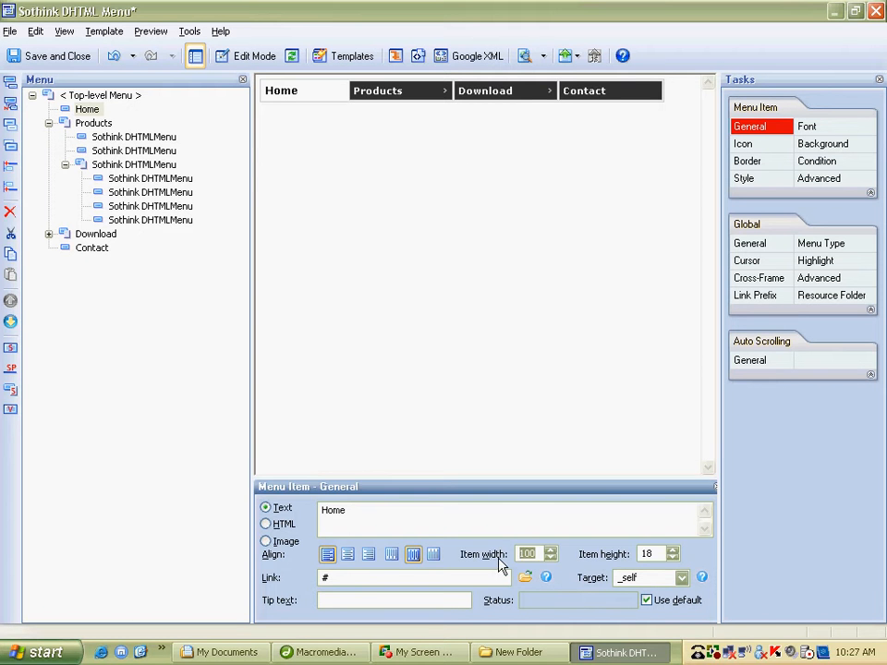
type("80")
key("Return")
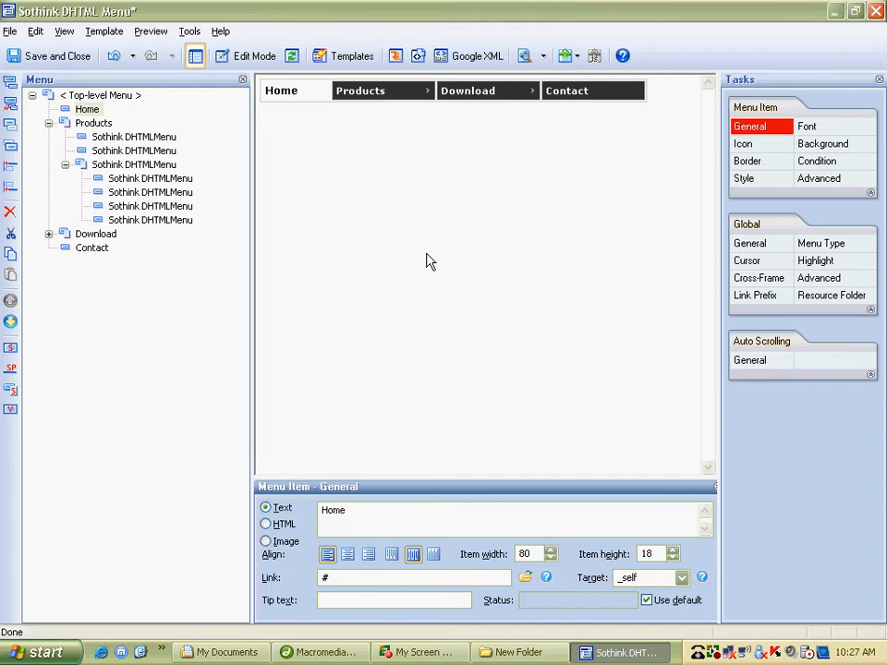
Give the first Products submenu item a #FF9900 mouse-over and a #FF6666 mouse-out background color, checking the Products submenu preview.
left_click(108, 139)
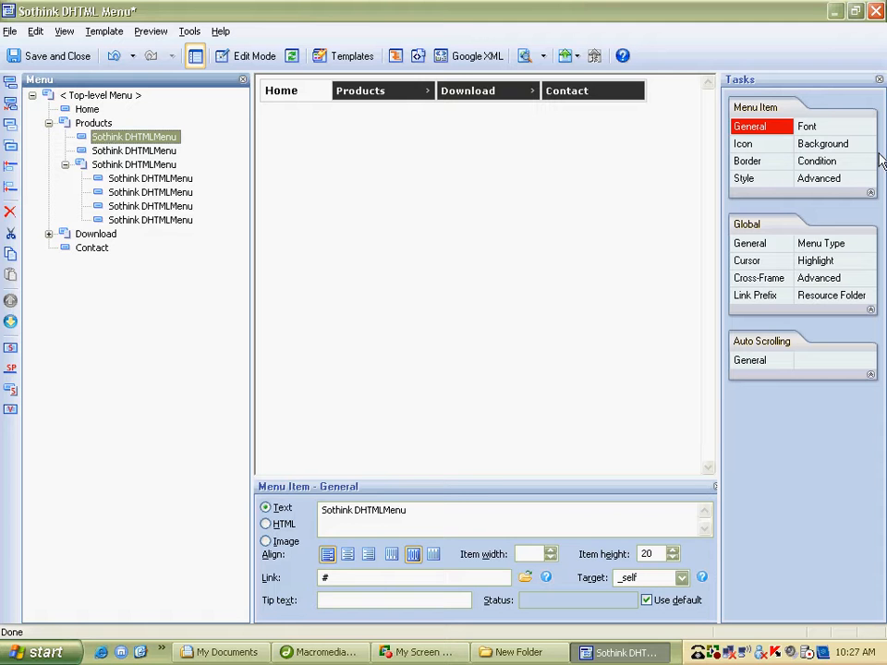
left_click(849, 152)
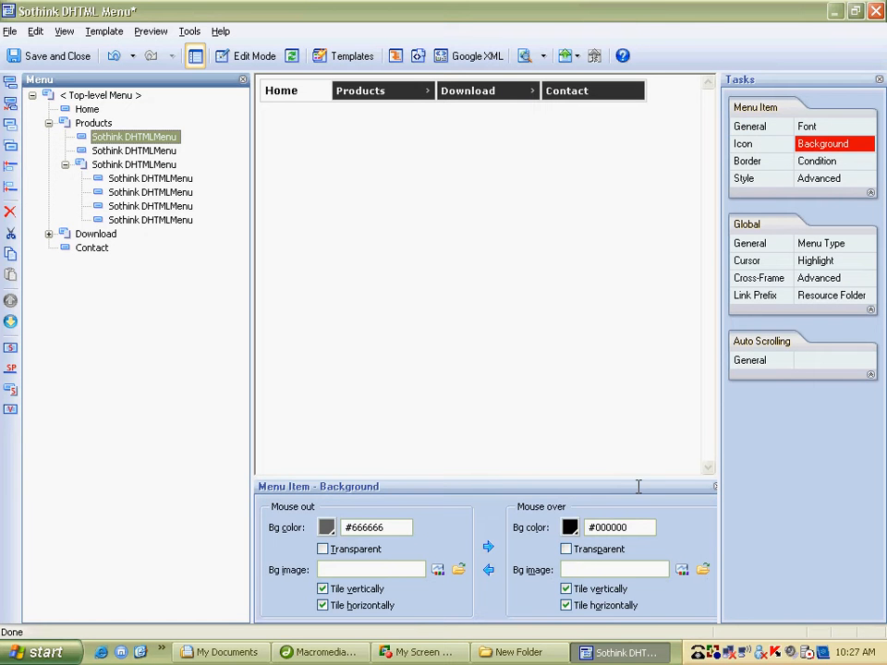
left_click(570, 528)
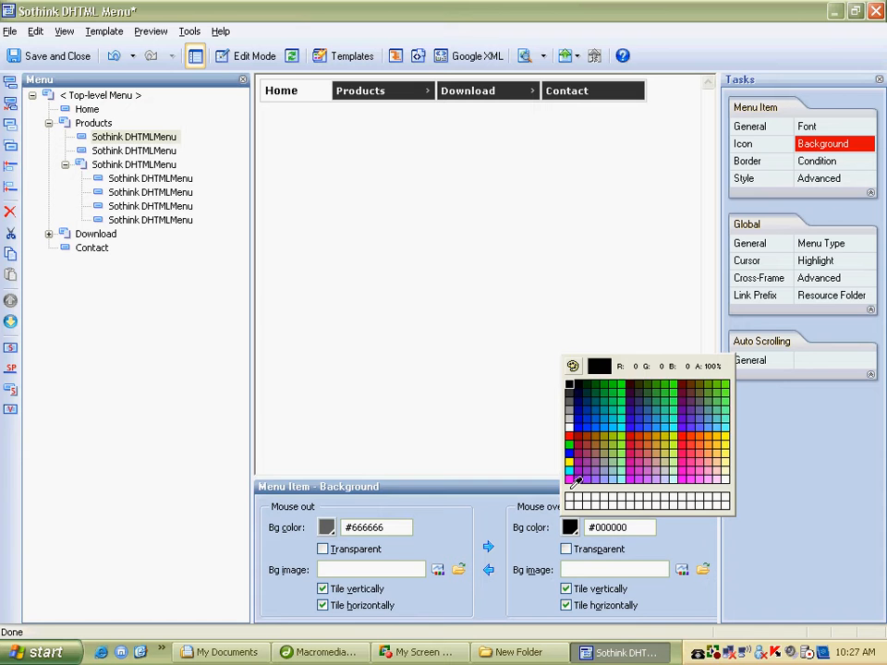
left_click(712, 434)
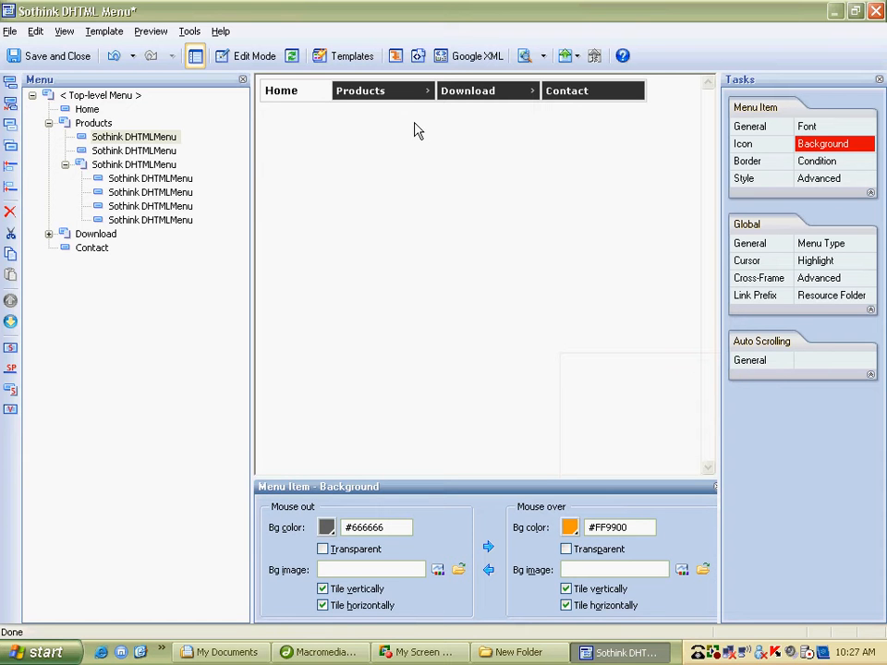
mouse_move(409, 97)
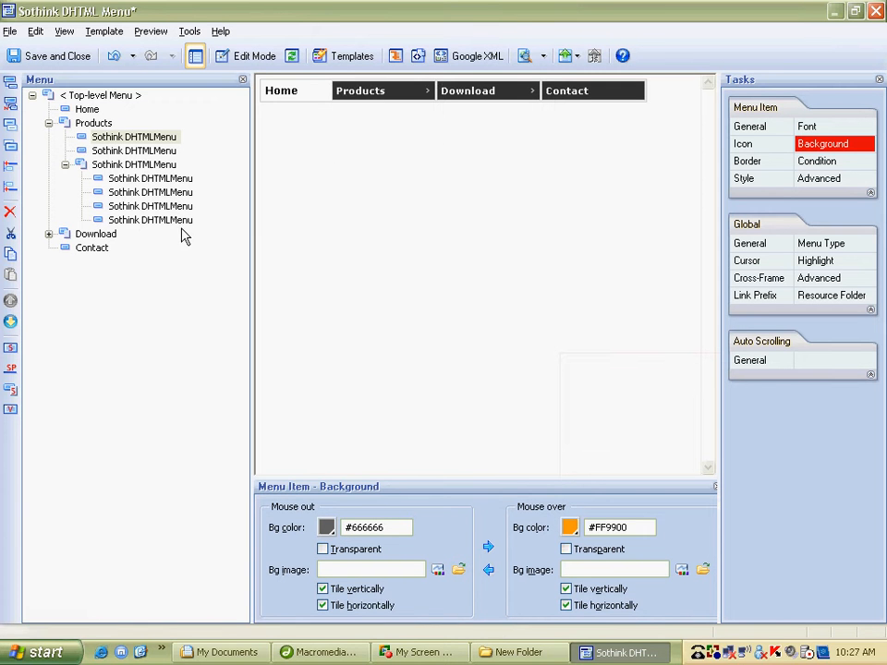
left_click(329, 531)
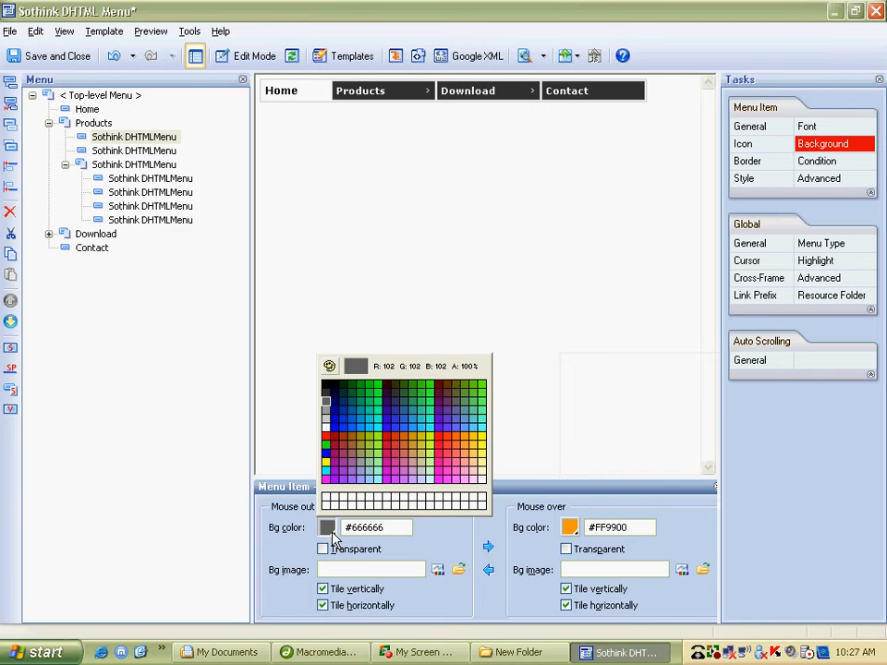
left_click(467, 447)
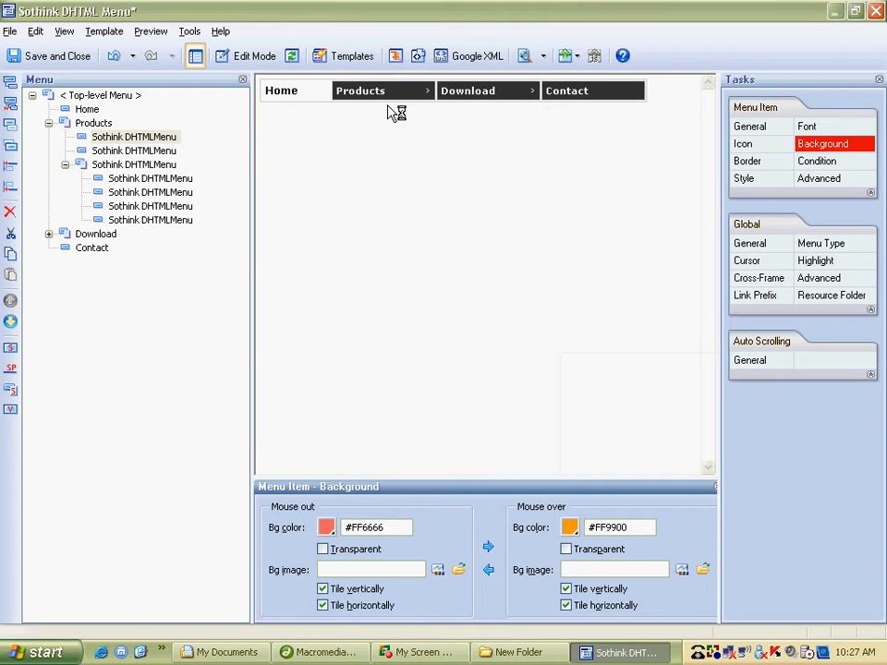
mouse_move(390, 113)
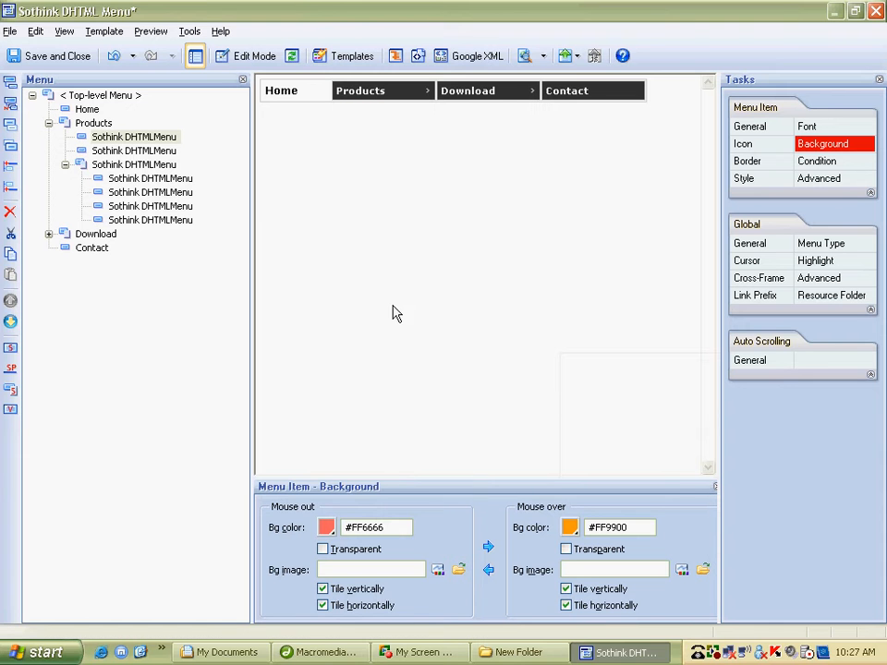
Assign bg_00.gif from the image library's backgrounds, with tint color #CCCCCC, as the first Products submenu item's mouse-out background image.
left_click(438, 571)
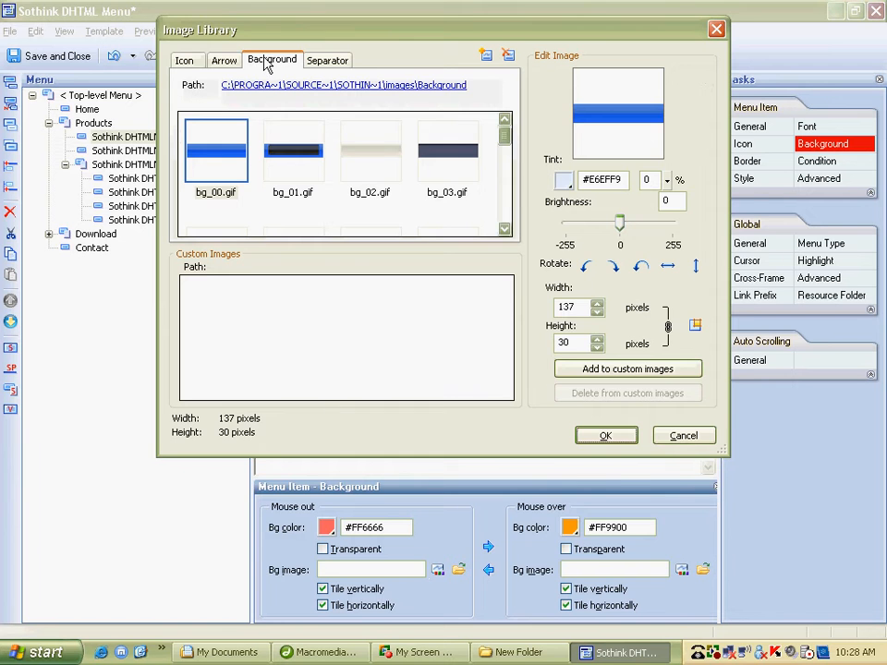
left_click_drag(351, 39, 373, 148)
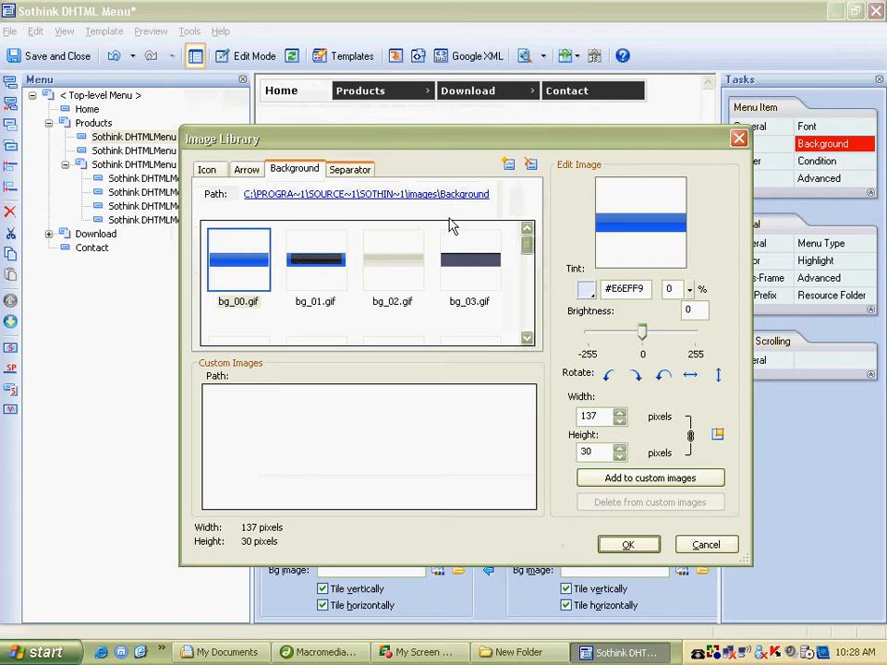
left_click(589, 294)
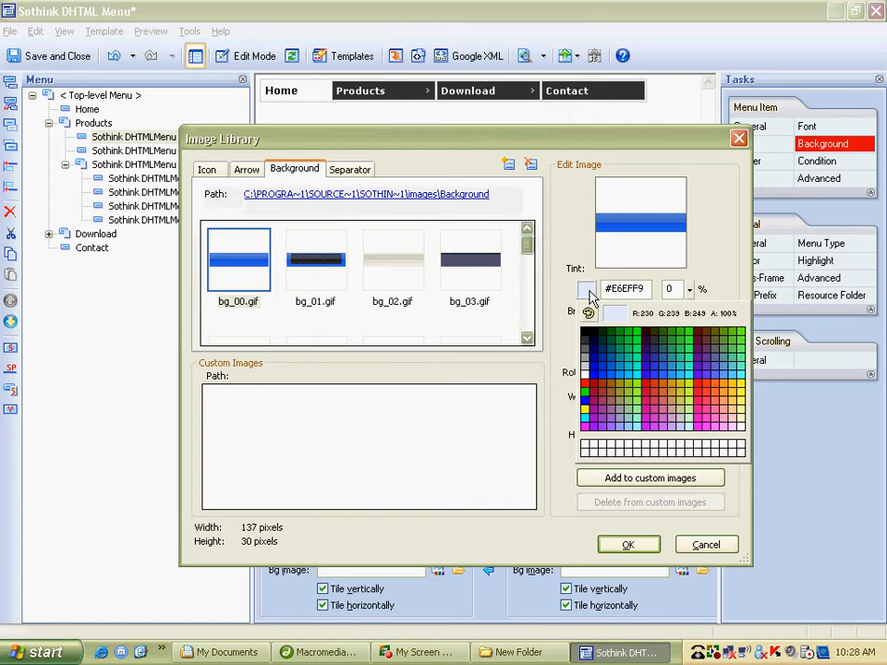
left_click(585, 367)
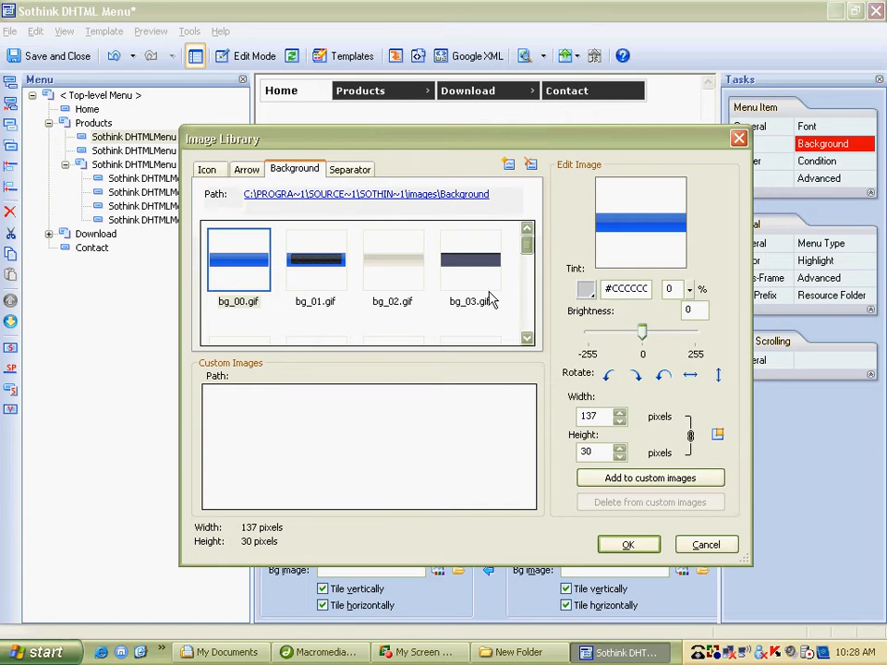
left_click(629, 543)
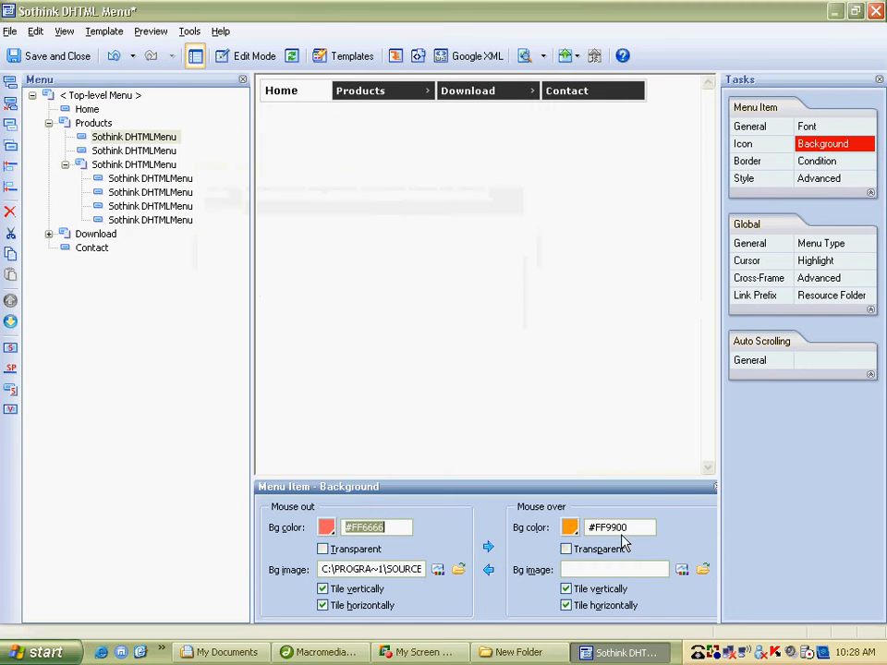
mouse_move(378, 96)
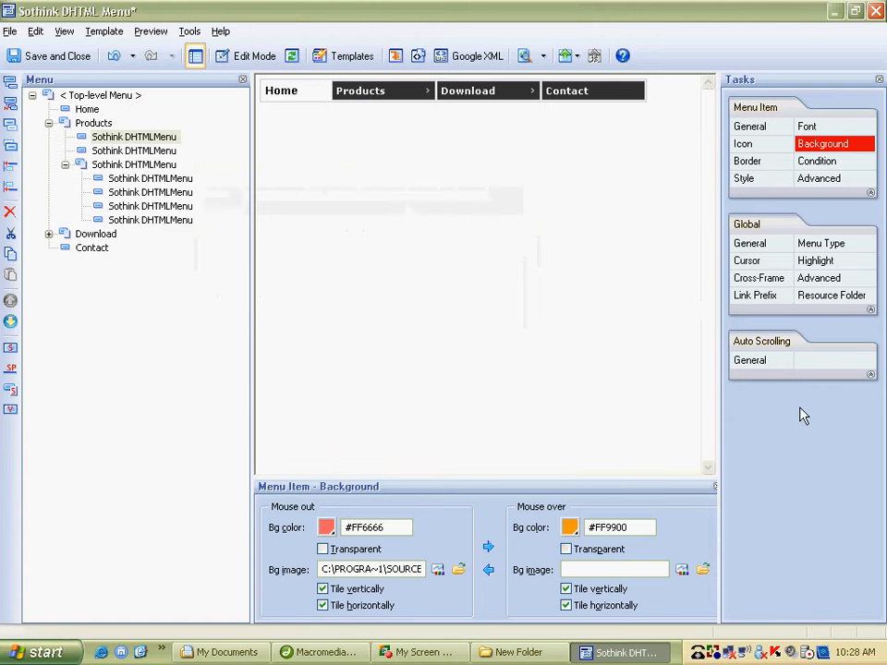
Review the menu item's Advanced options and the global Menu Type, Highlight, Advanced and Resource Folder settings.
left_click(870, 310)
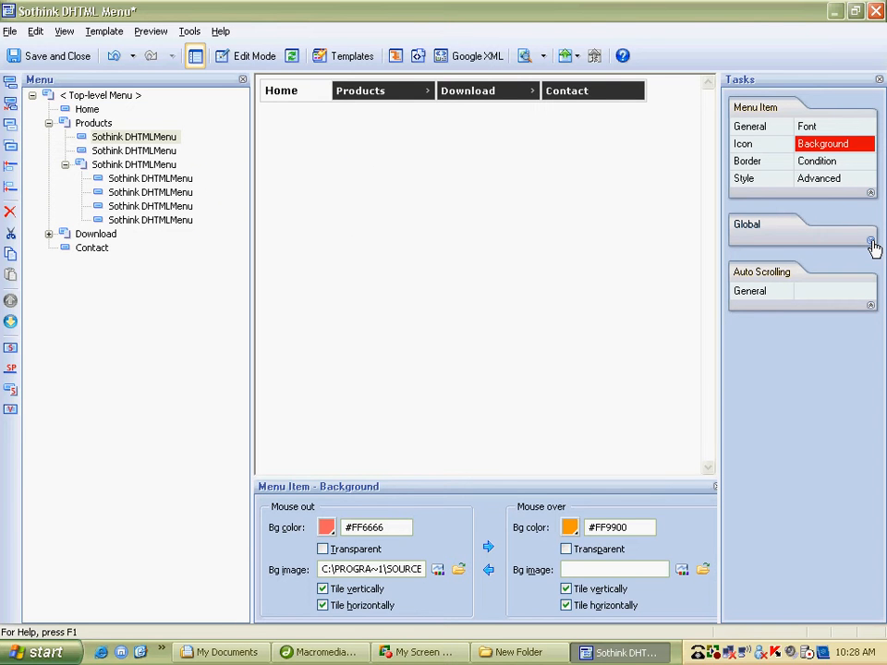
left_click(871, 242)
left_click(823, 180)
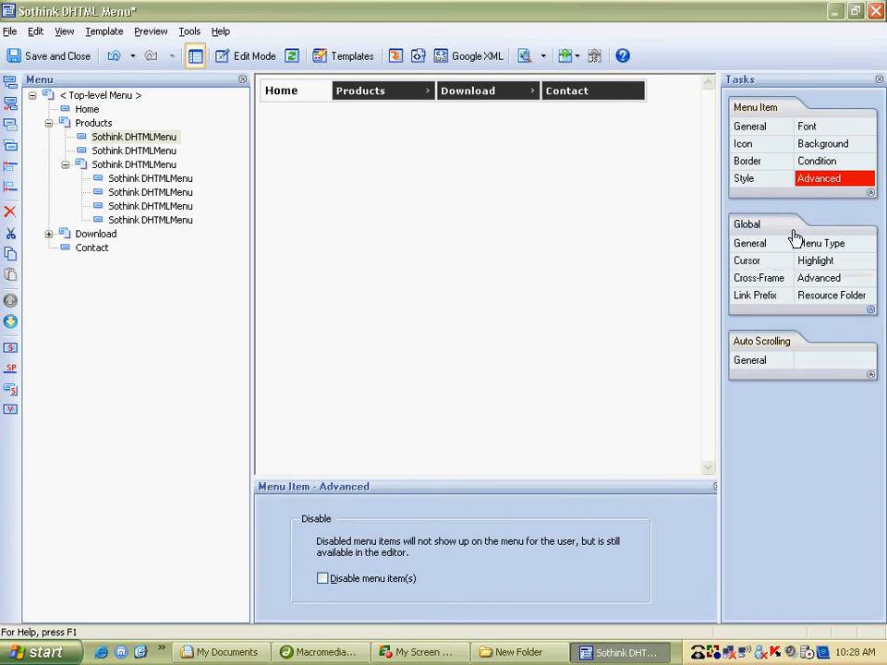
left_click(833, 246)
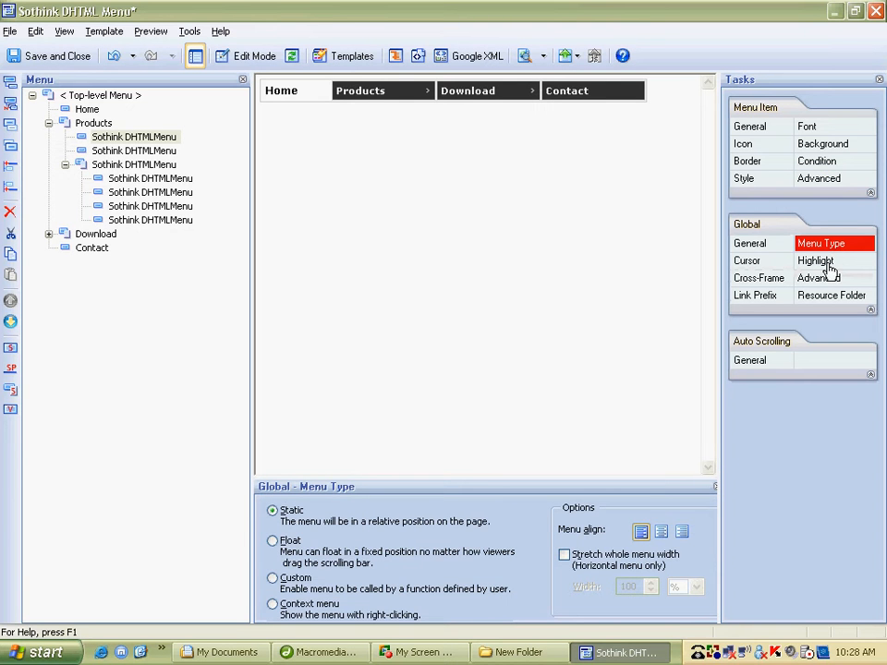
left_click(830, 266)
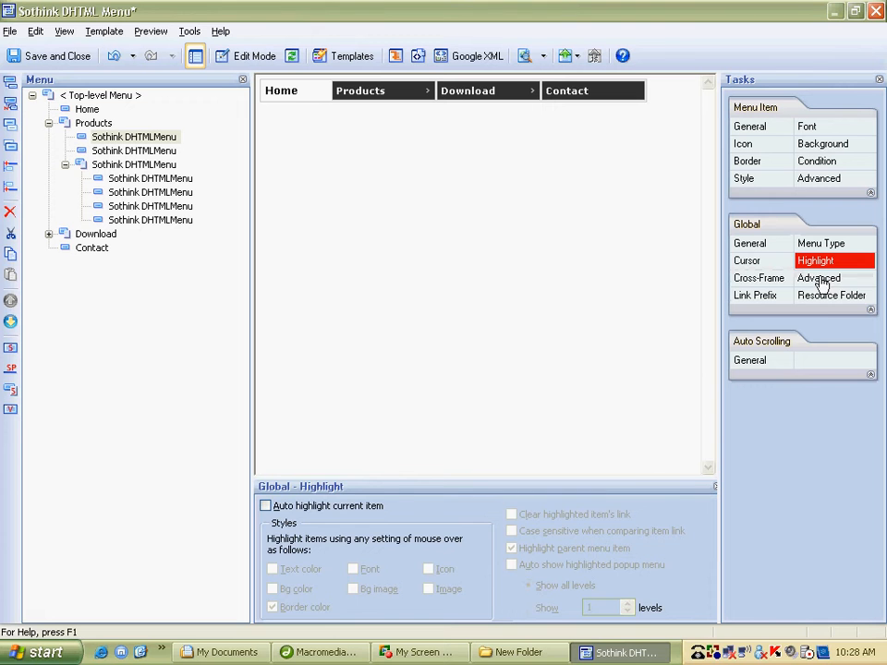
left_click(820, 283)
left_click(822, 297)
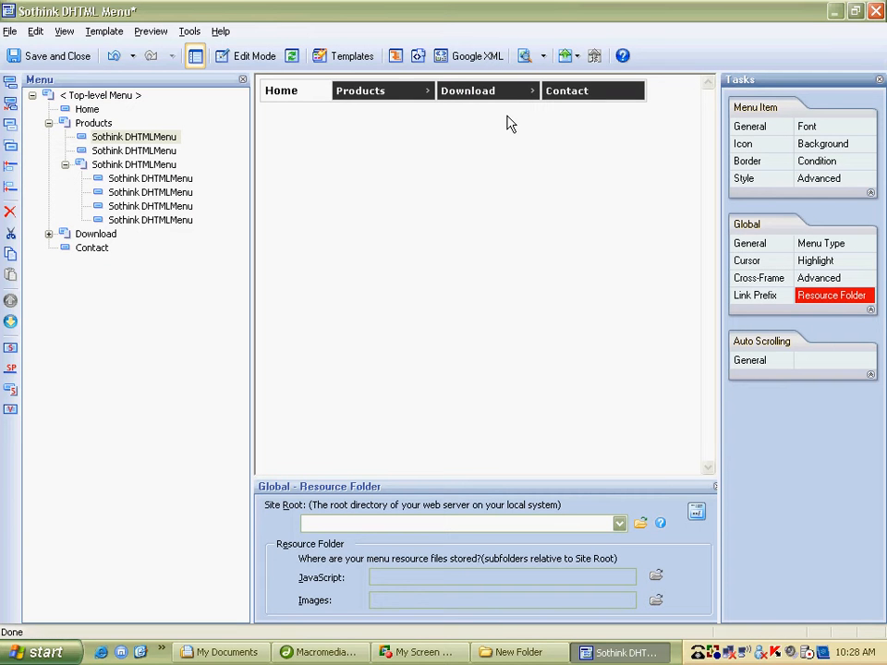
Preview the Products submenu and examine the font and background settings of its first item.
mouse_move(406, 129)
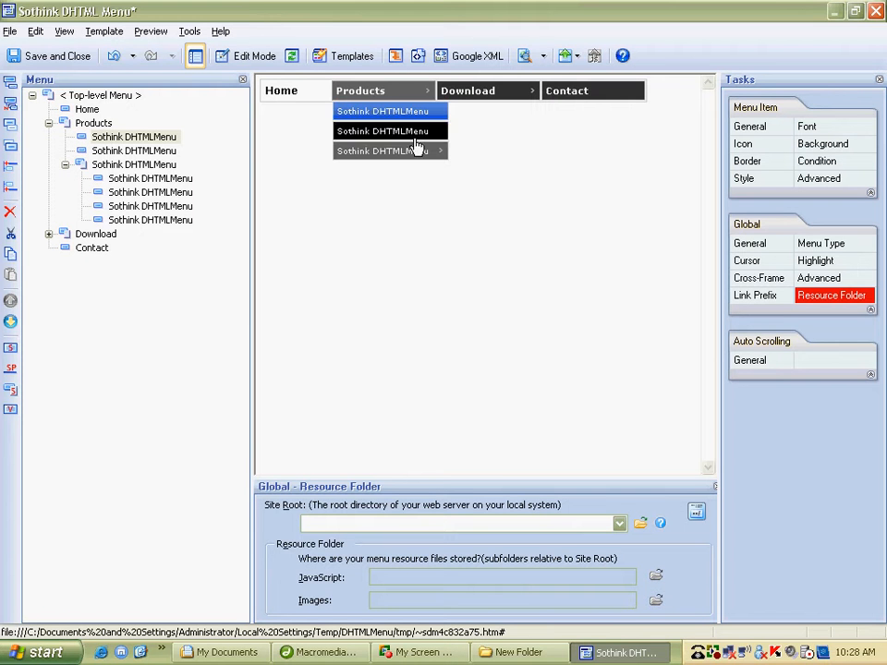
mouse_move(440, 151)
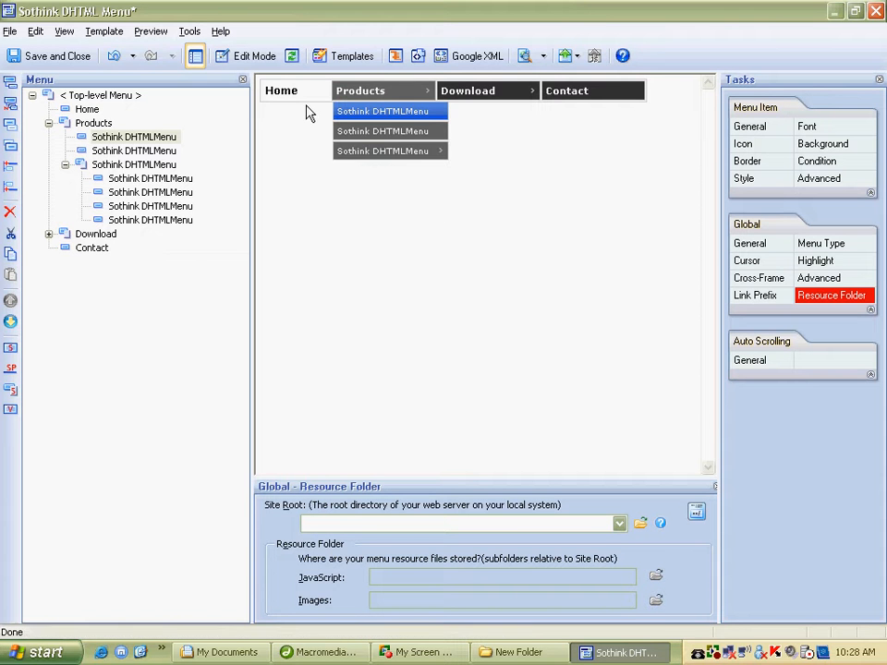
left_click(806, 130)
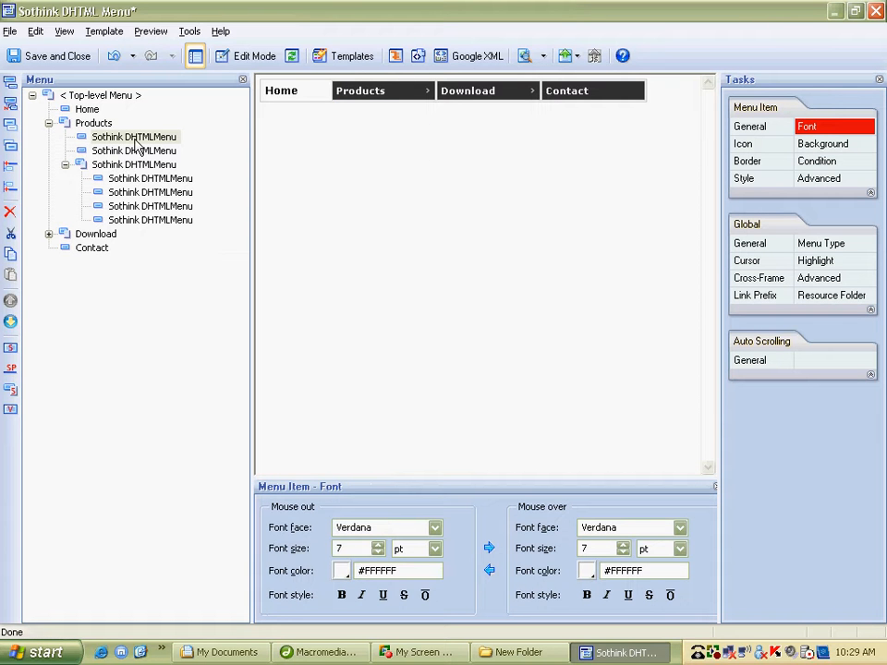
left_click_drag(136, 146, 86, 141)
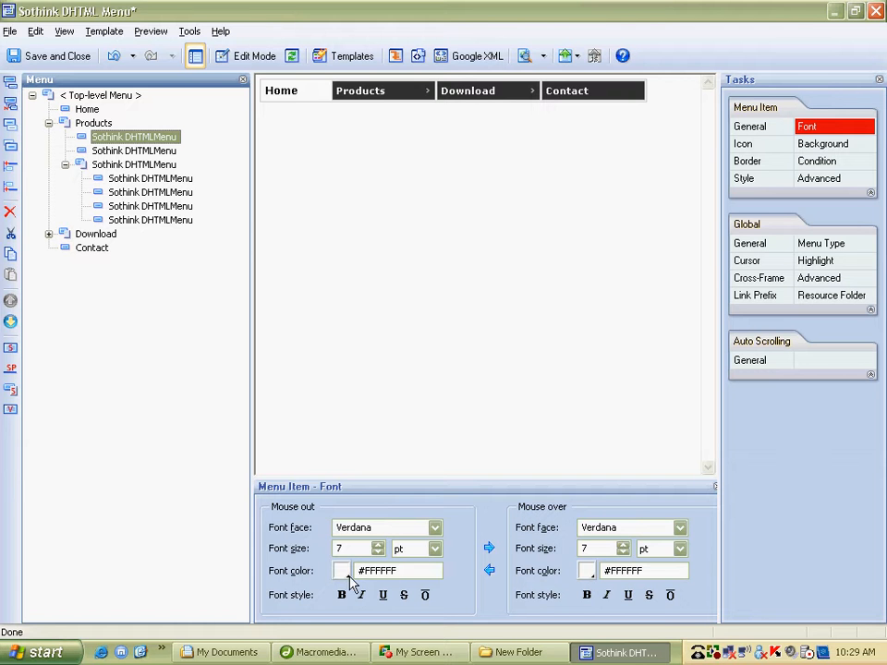
left_click(823, 145)
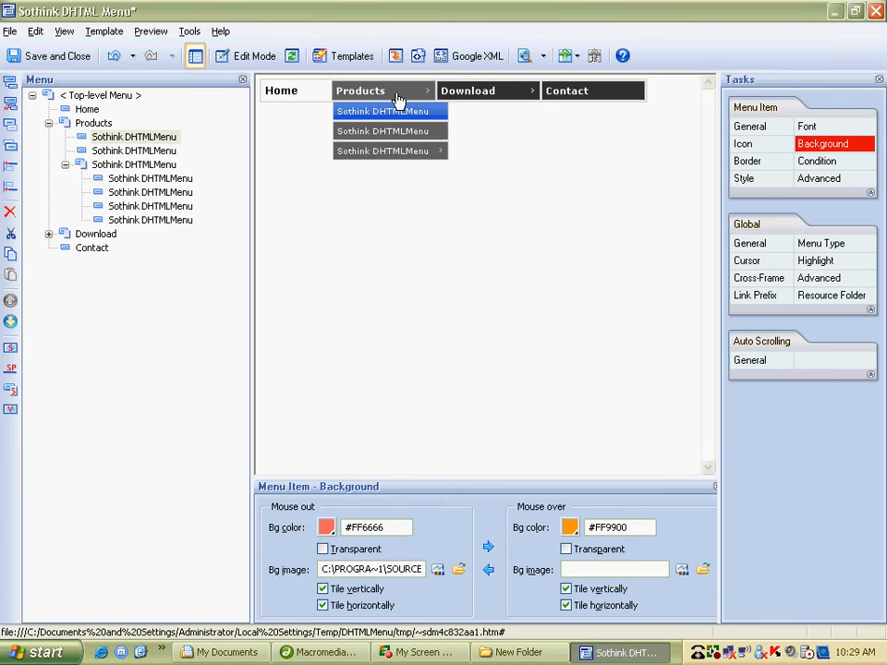
Turn off transparency for the top-level menu's background, set its color to #996600, and preview the Products submenu.
left_click(100, 96)
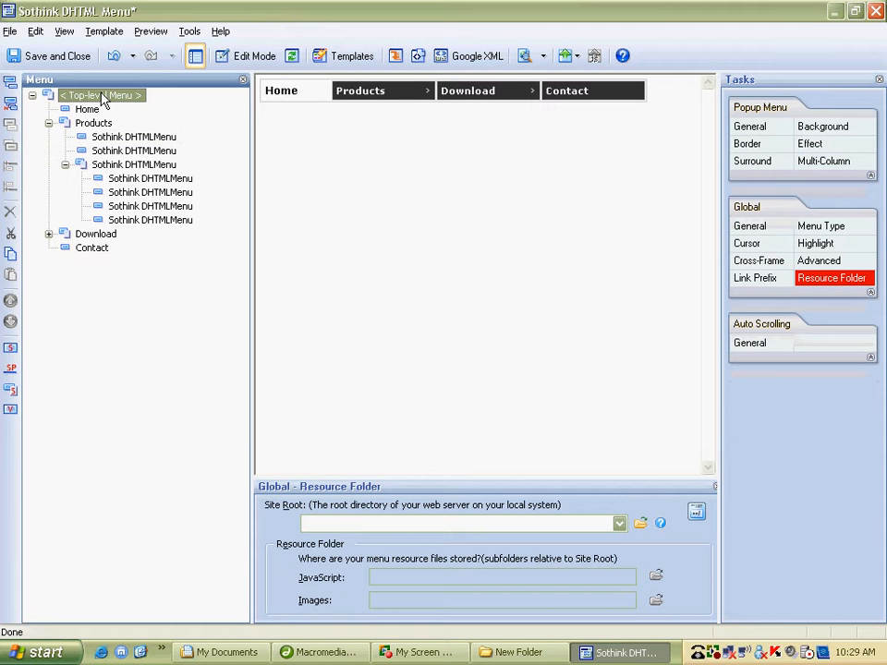
left_click(826, 130)
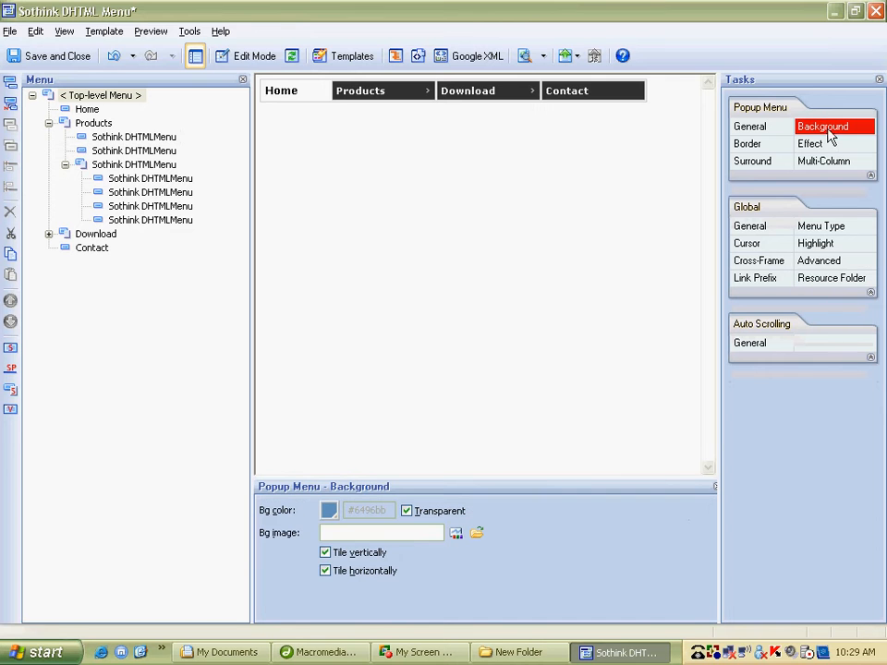
left_click(331, 514)
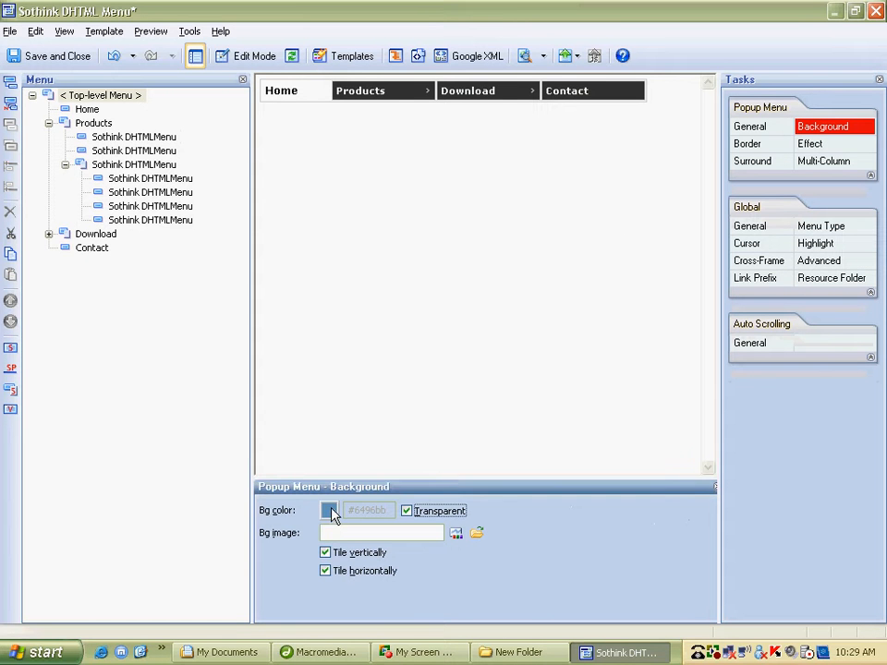
left_click(406, 511)
left_click(331, 515)
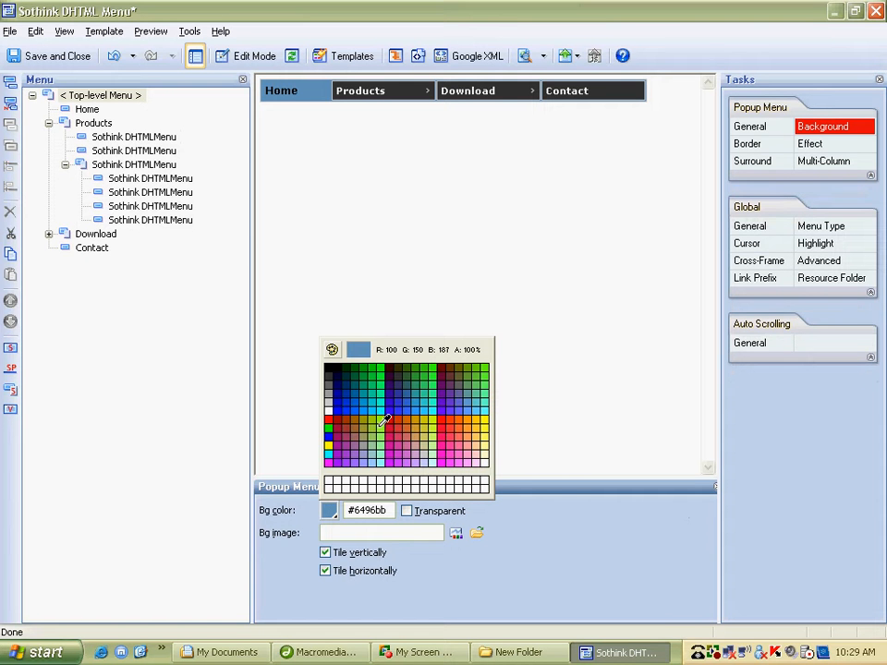
left_click(353, 427)
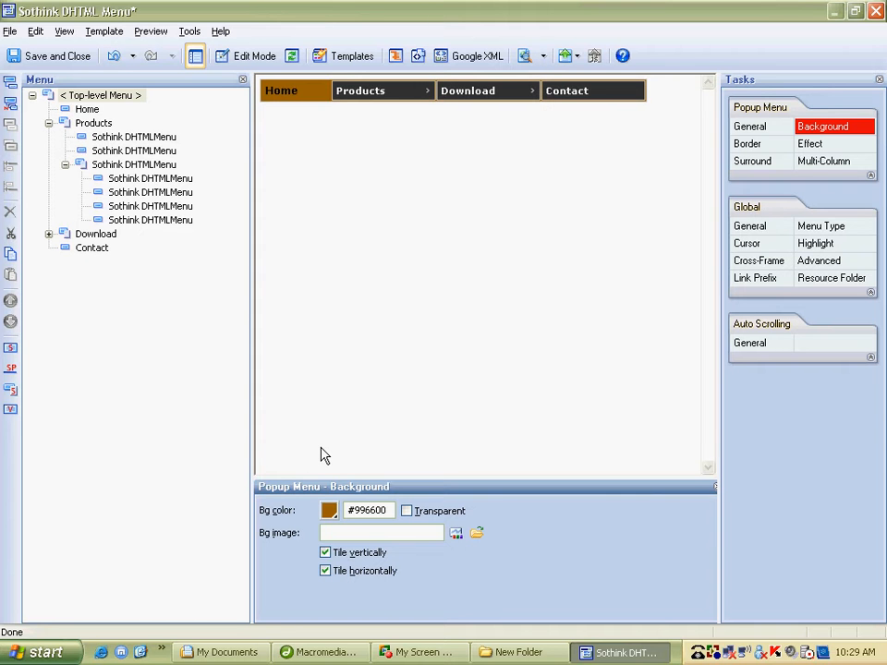
mouse_move(371, 96)
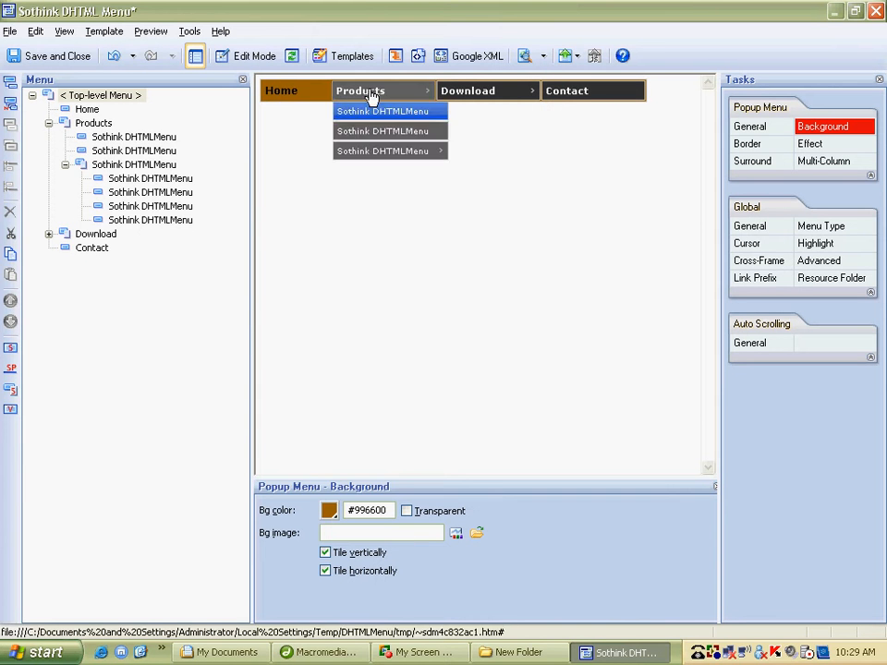
Set the top-level Products item's mouse-out background color to #993300 and preview its submenu and nested submenu.
left_click(87, 110)
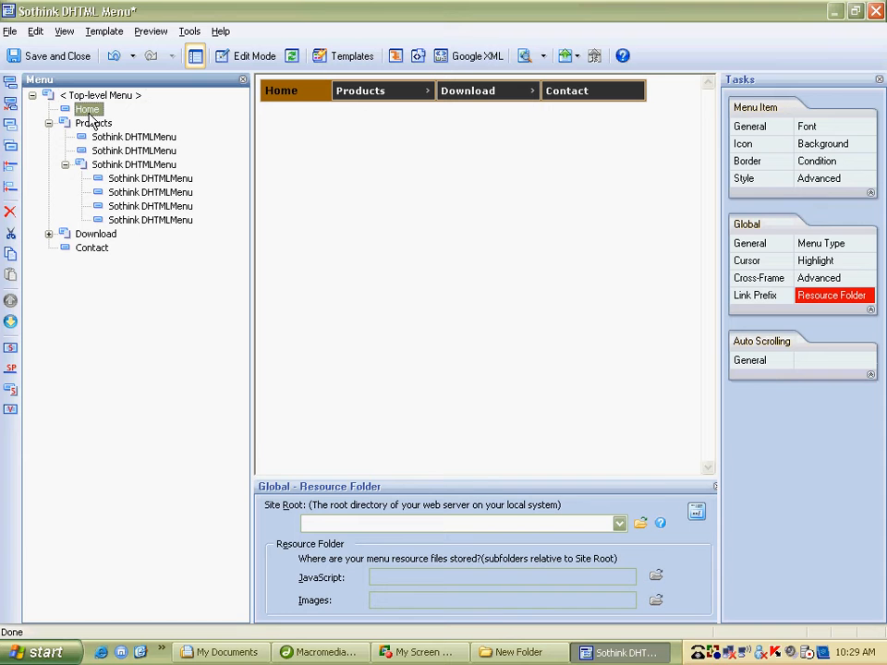
left_click(100, 126)
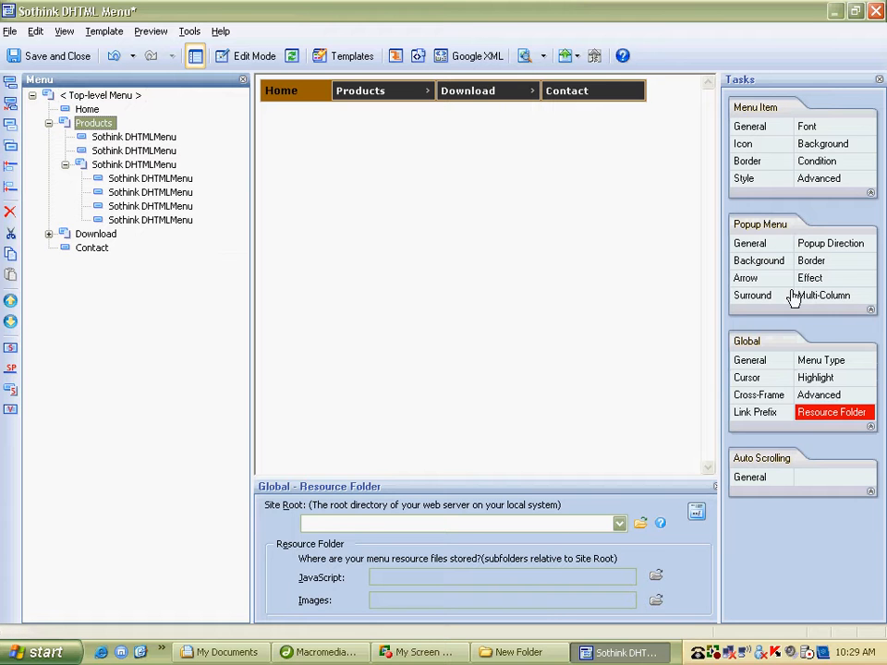
left_click(831, 145)
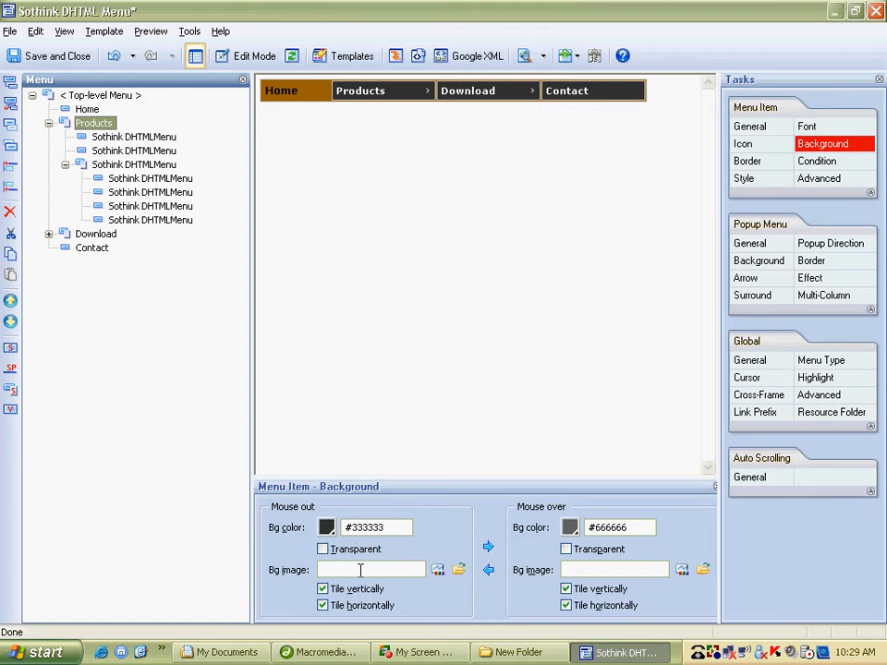
left_click(331, 526)
left_click(342, 446)
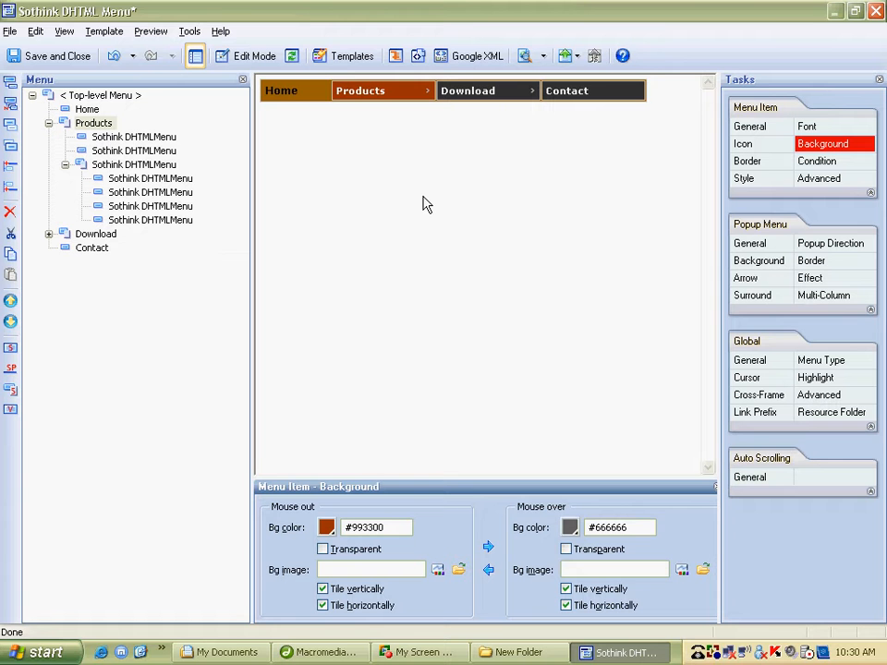
mouse_move(404, 96)
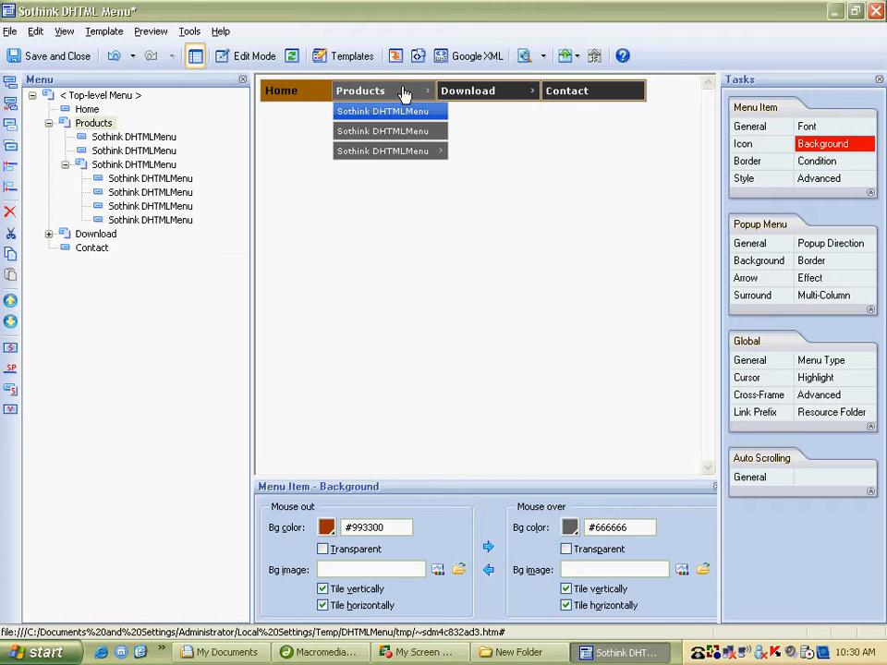
mouse_move(417, 158)
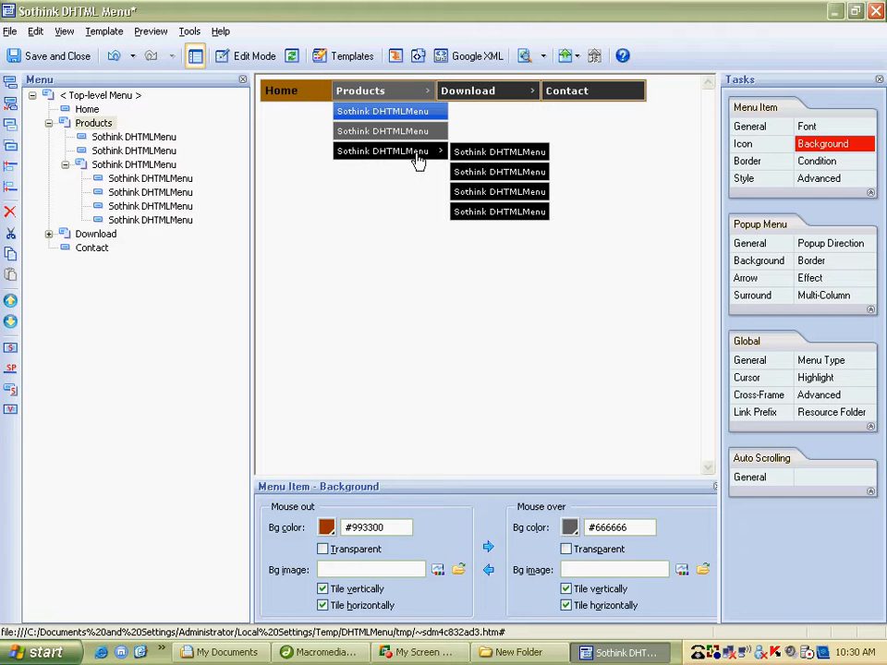
mouse_move(515, 92)
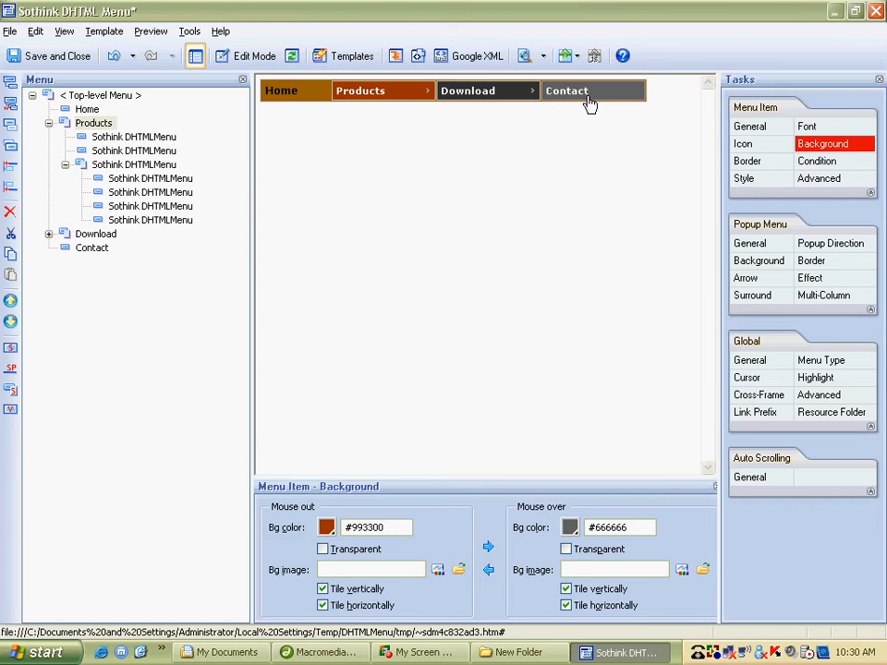
Close the My Documents window and open tmp_r2_c2.jpg from New Folder's images folder in the picture viewer.
left_click(94, 235)
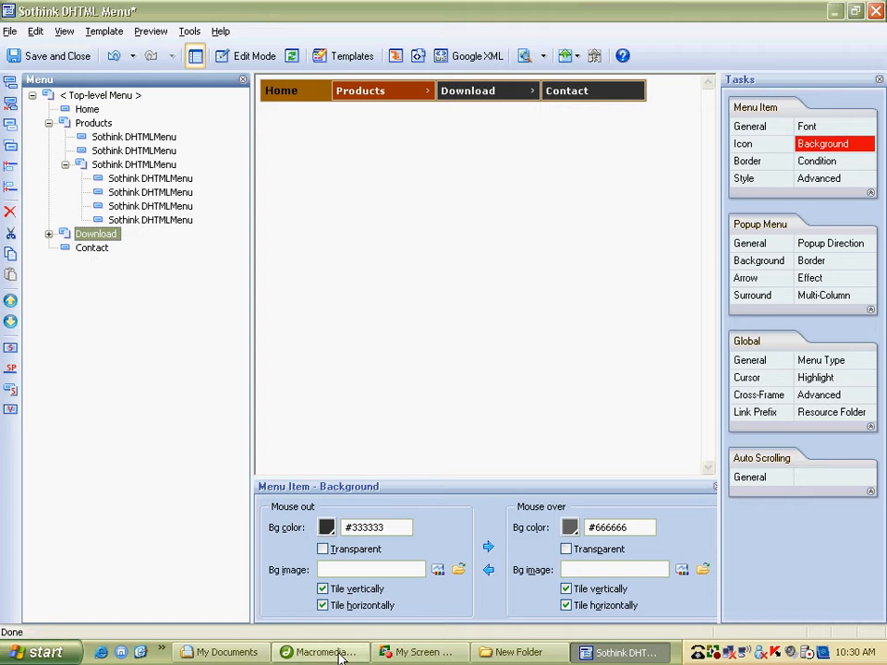
left_click(222, 653)
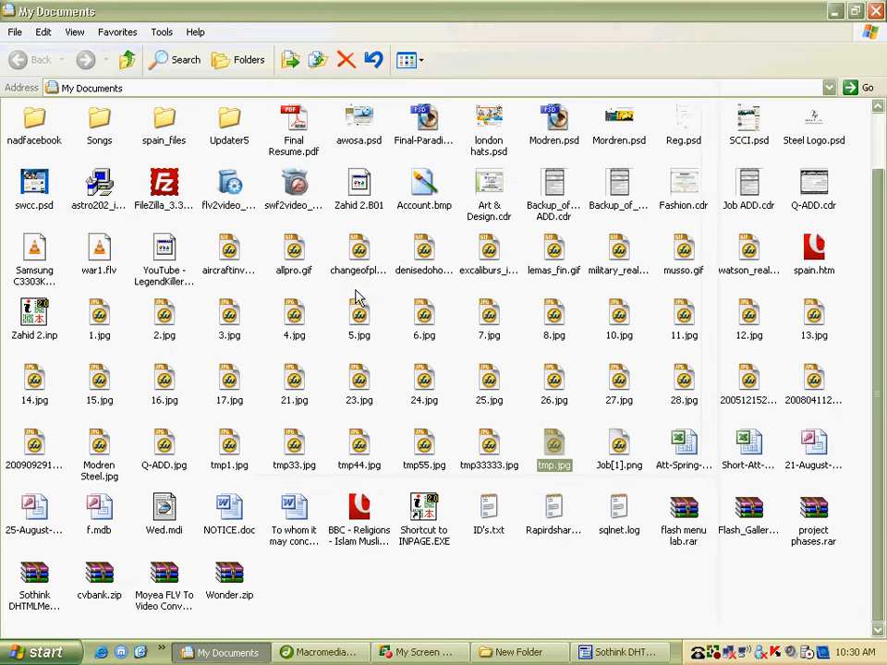
key("alt+F4")
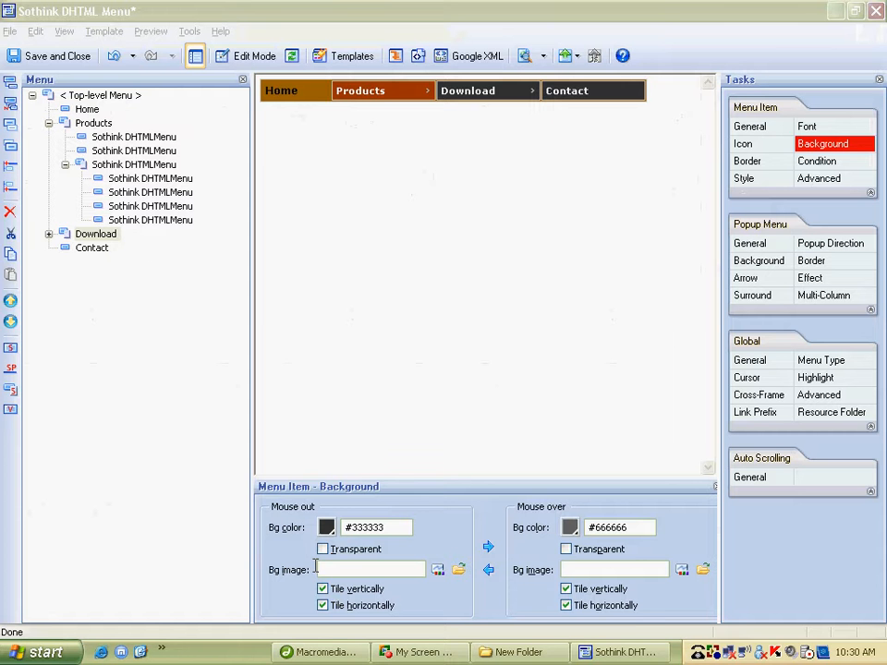
left_click(453, 654)
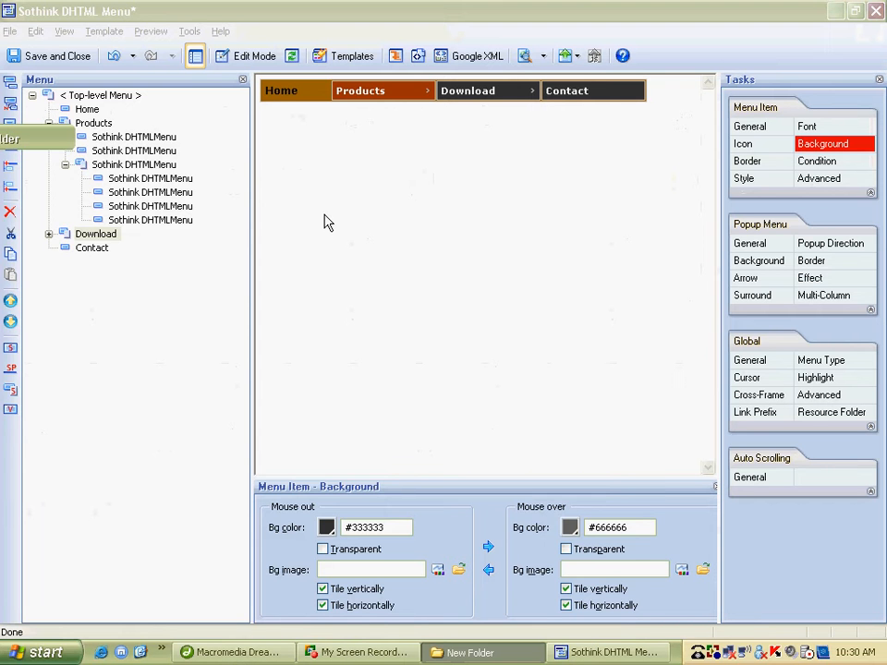
left_click_drag(192, 144, 377, 144)
double_click(182, 272)
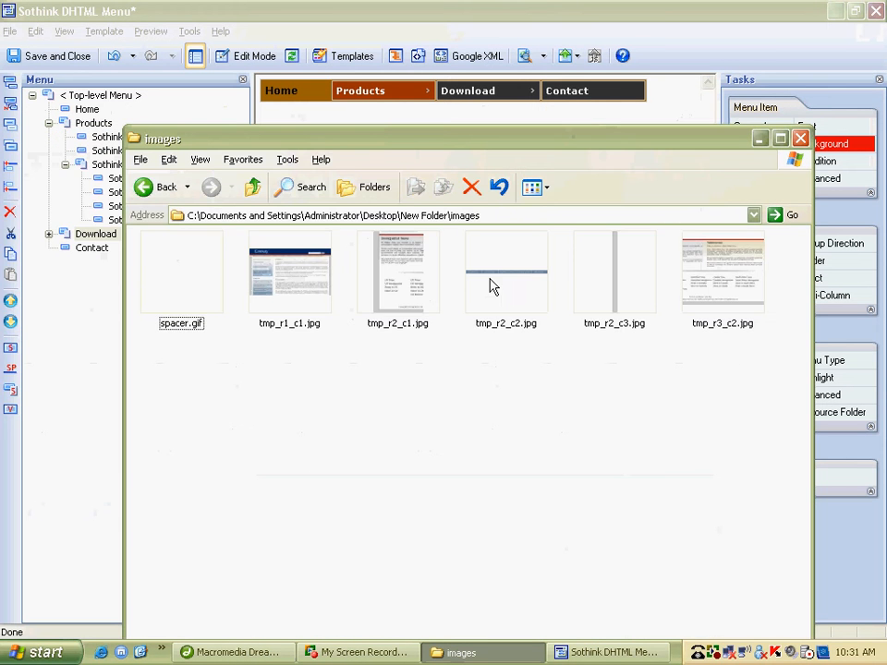
double_click(492, 286)
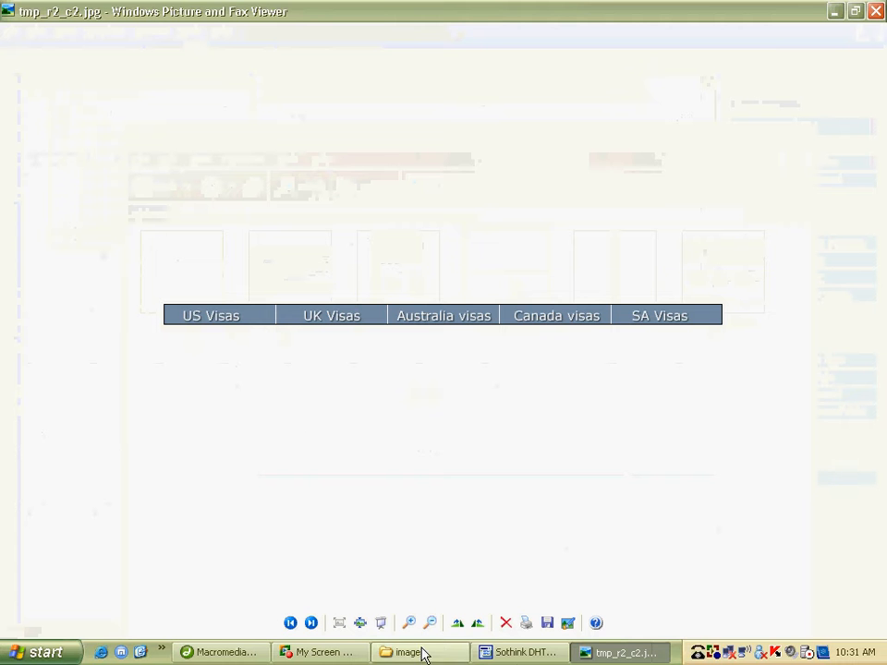
Restore the menu editor and picture viewer to smaller windows and place the visa bar image below the menu editor.
left_click(523, 653)
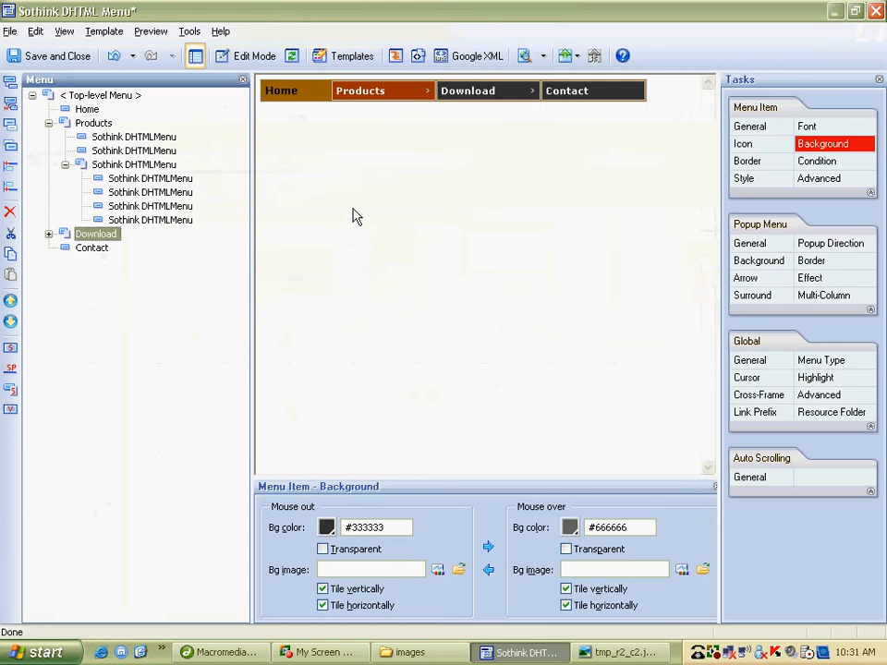
double_click(490, 11)
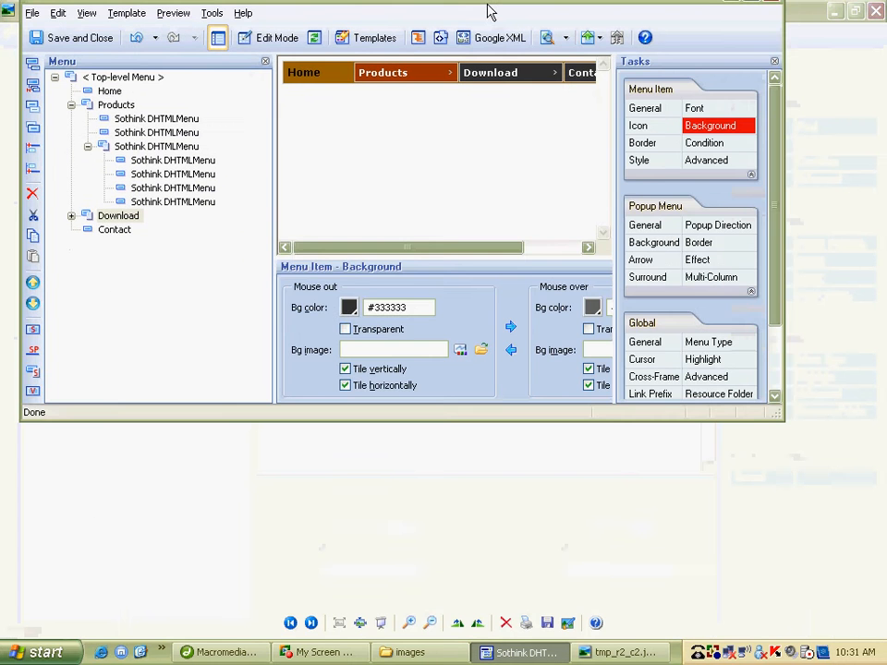
left_click(858, 12)
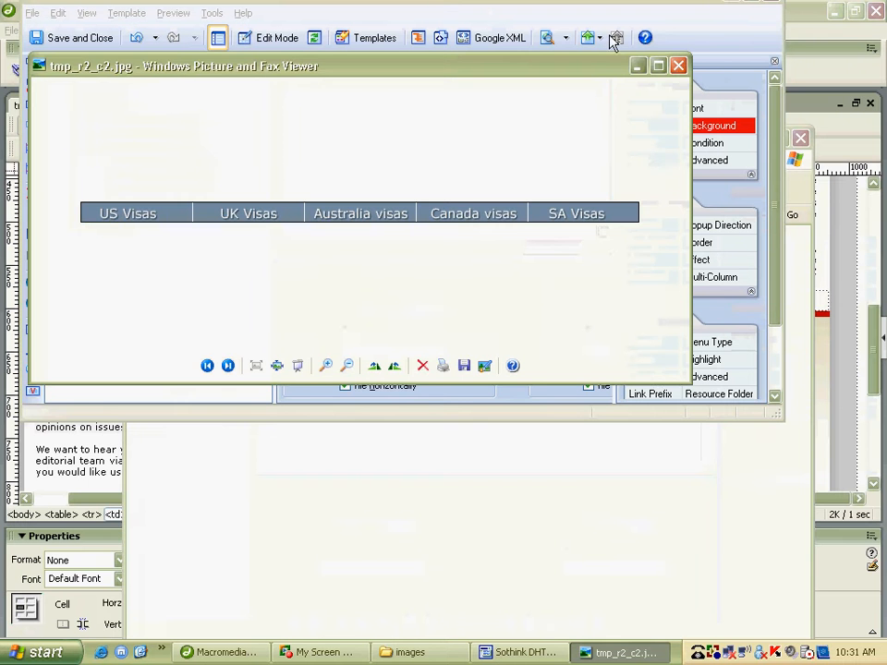
left_click_drag(583, 66, 653, 389)
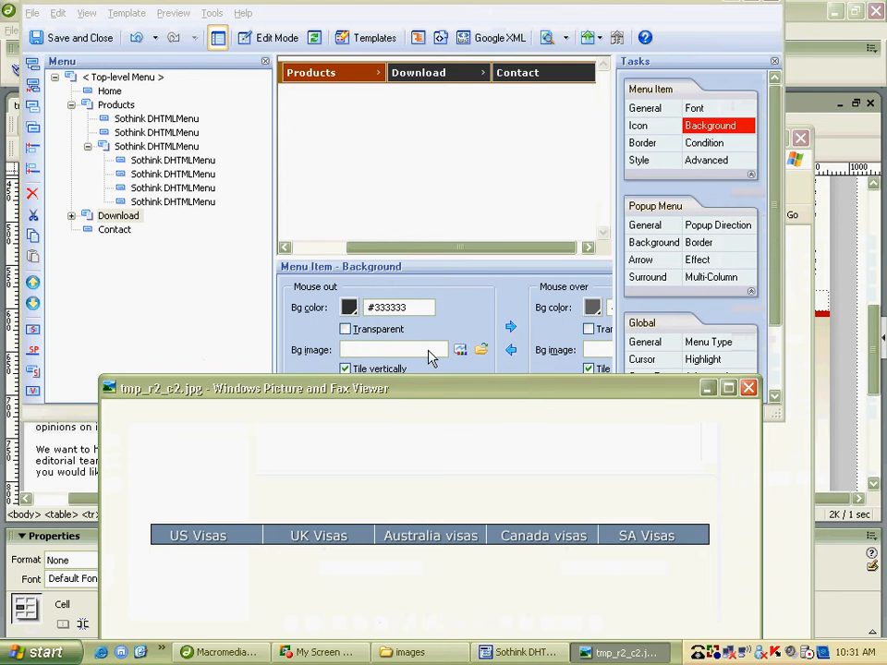
Rename the top-level Products item in the menu tree as US Visa.
left_click(121, 119)
left_click(116, 105)
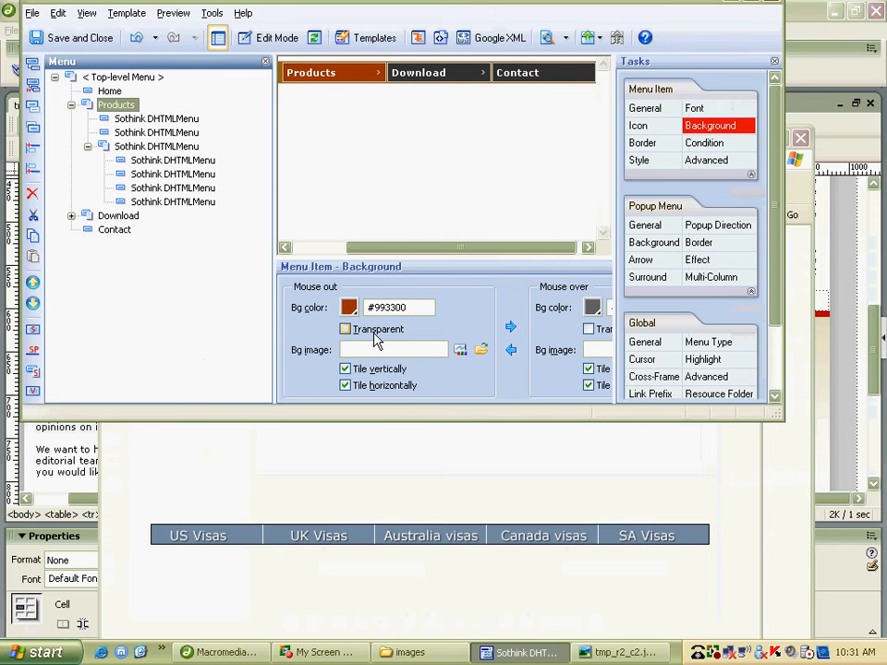
left_click(707, 108)
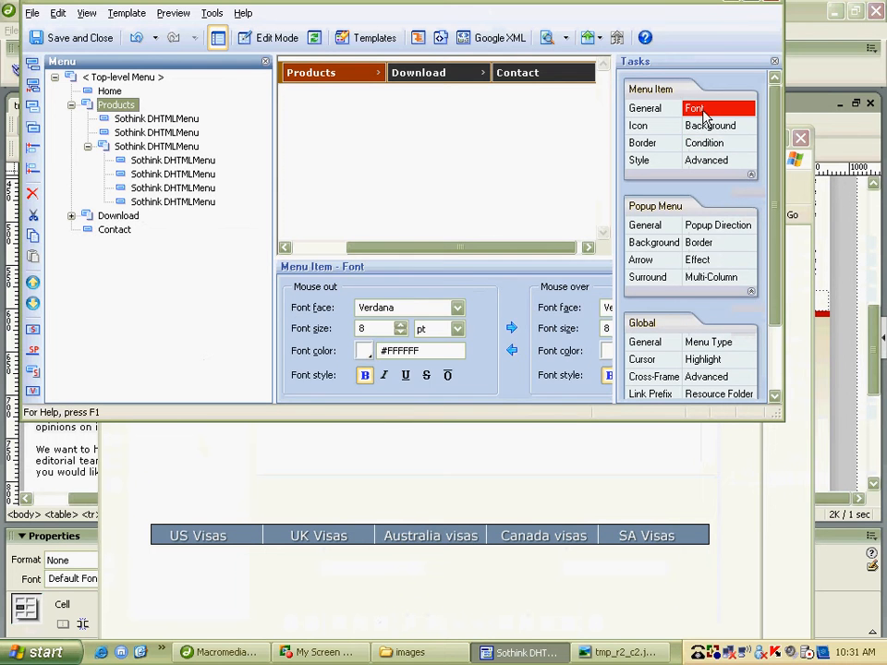
left_click(123, 108)
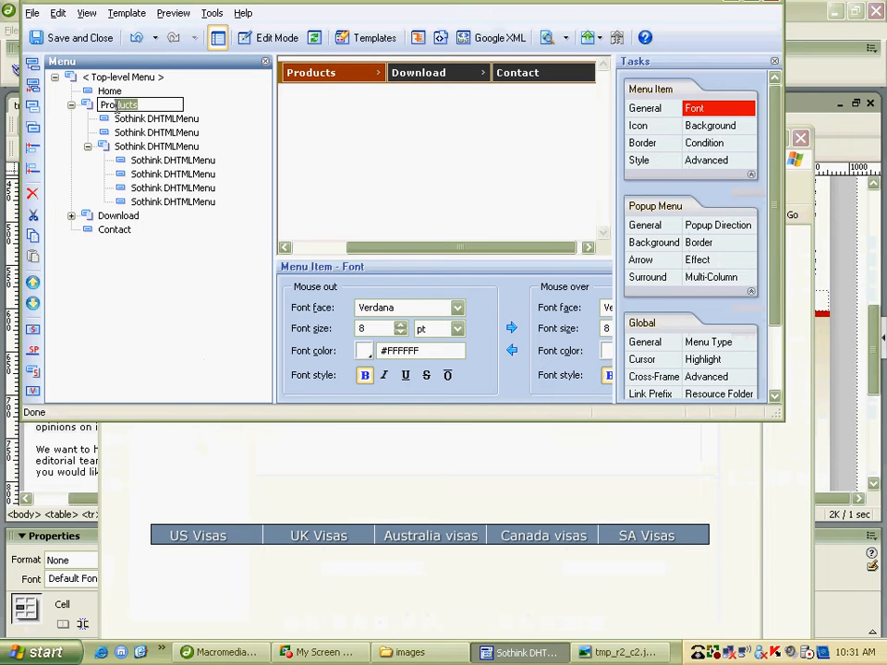
key("Caps_Lock")
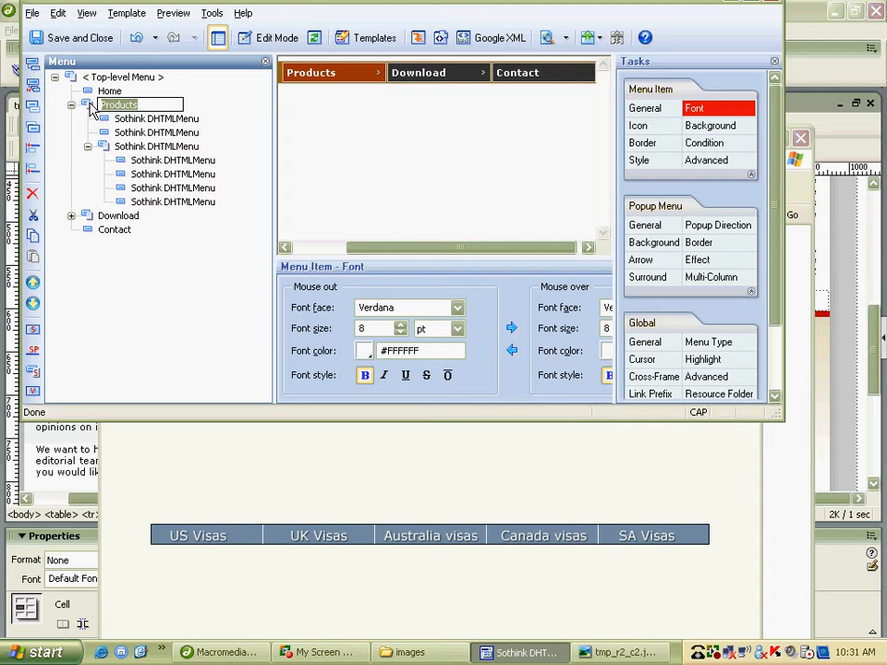
type("US")
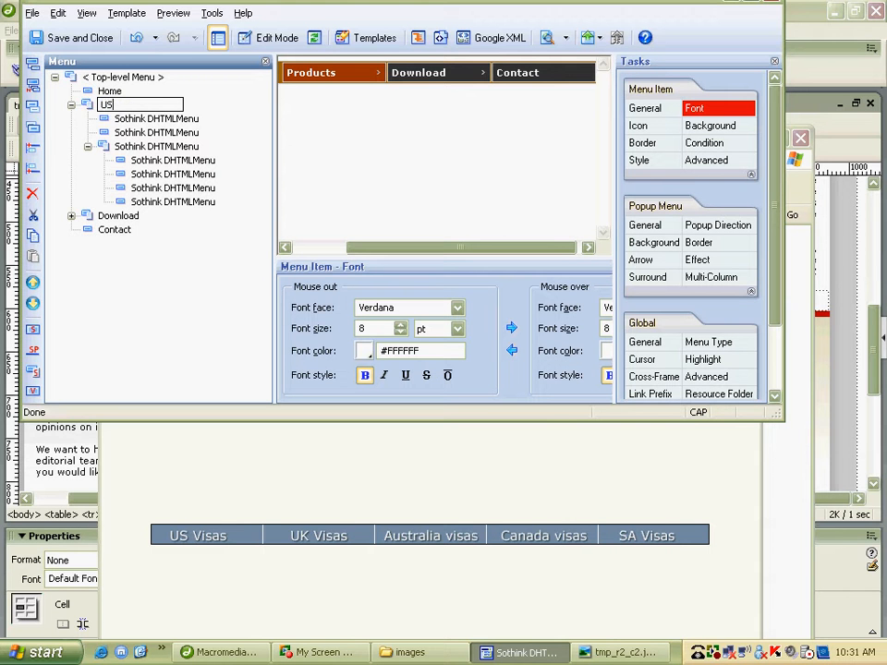
type("S vISA")
key("BackSpace")
key("BackSpace")
key("BackSpace")
type("Visa")
left_click(88, 107)
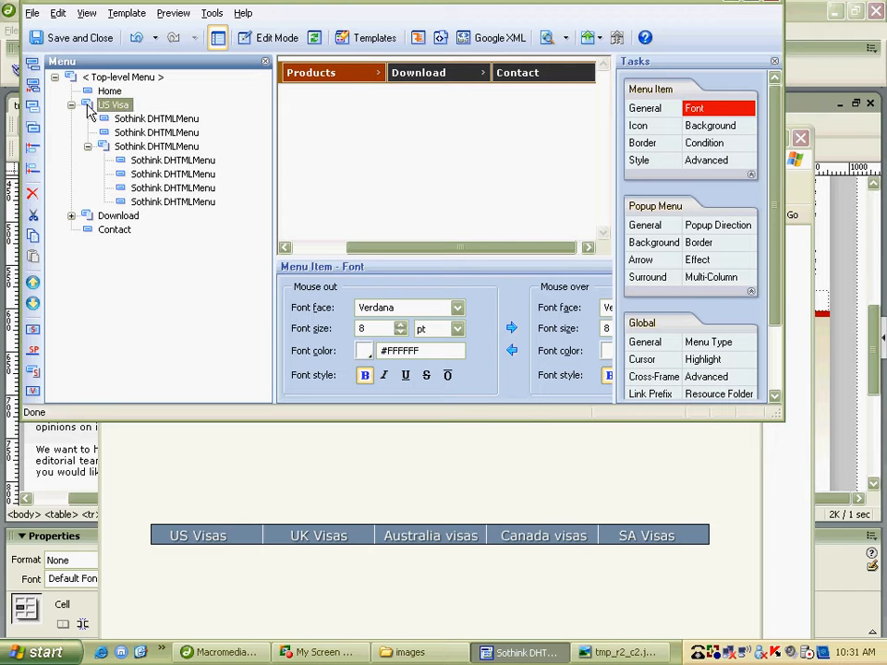
Collapse the third submenu item under US Visa in the menu tree.
left_click(152, 146)
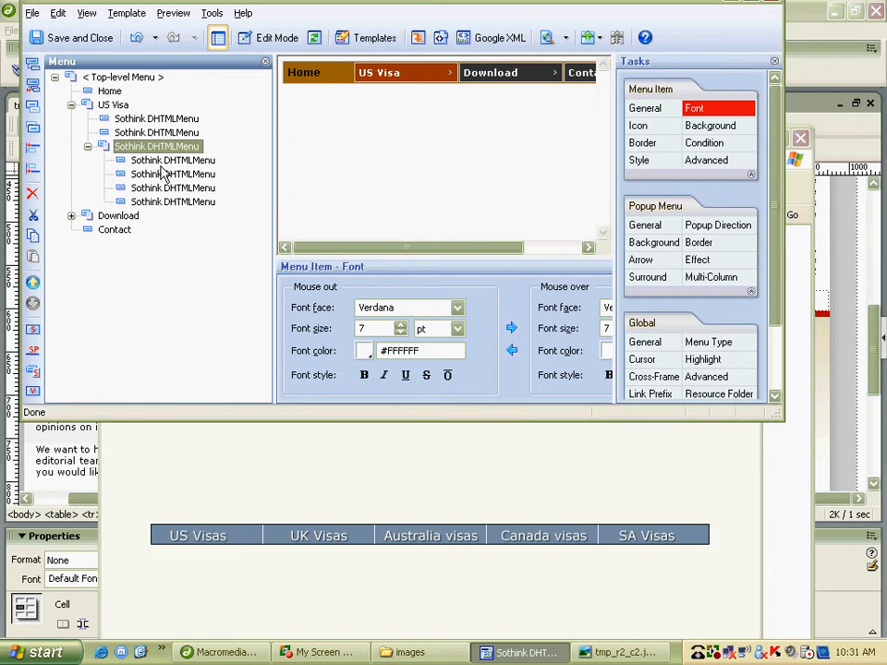
double_click(181, 146)
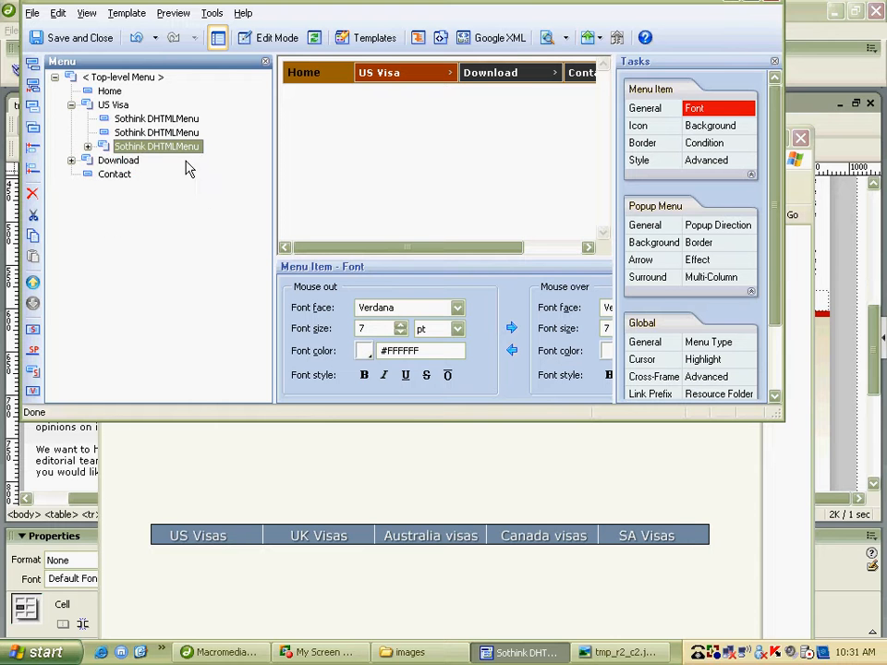
double_click(125, 148)
double_click(145, 148)
double_click(147, 148)
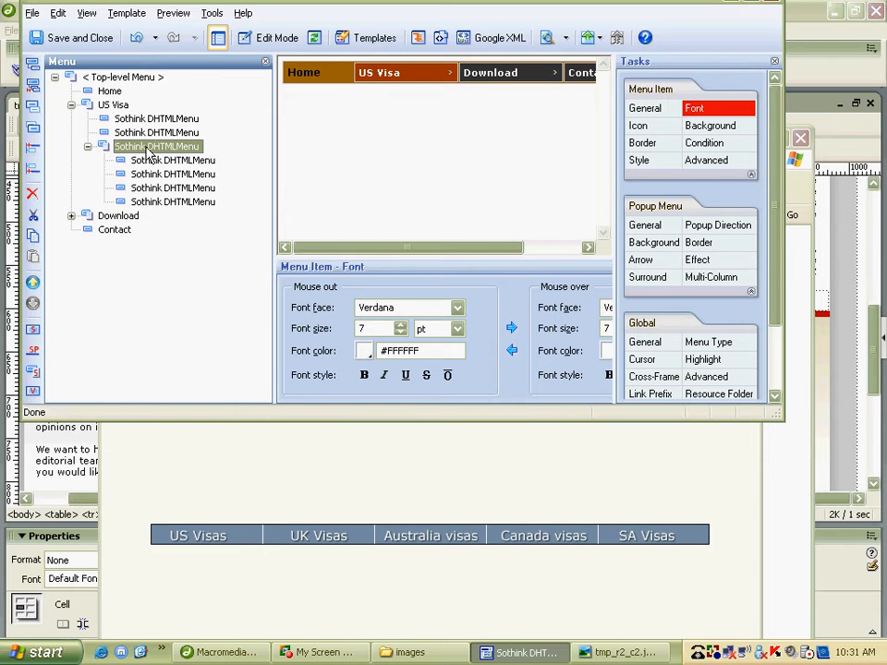
left_click(88, 146)
Rename the top-level Download item in the menu tree as UK Visas.
left_click(116, 160)
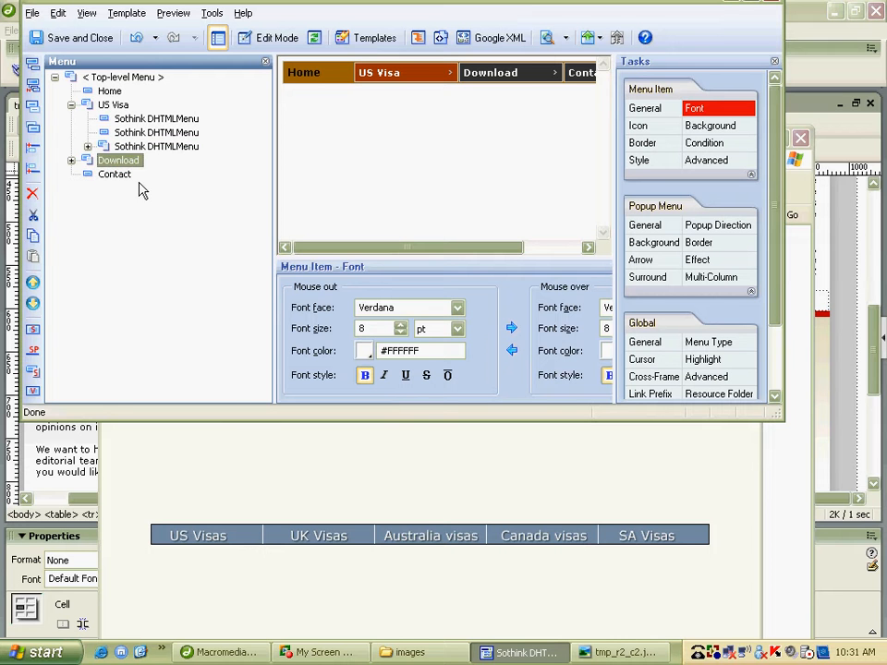
left_click(117, 163)
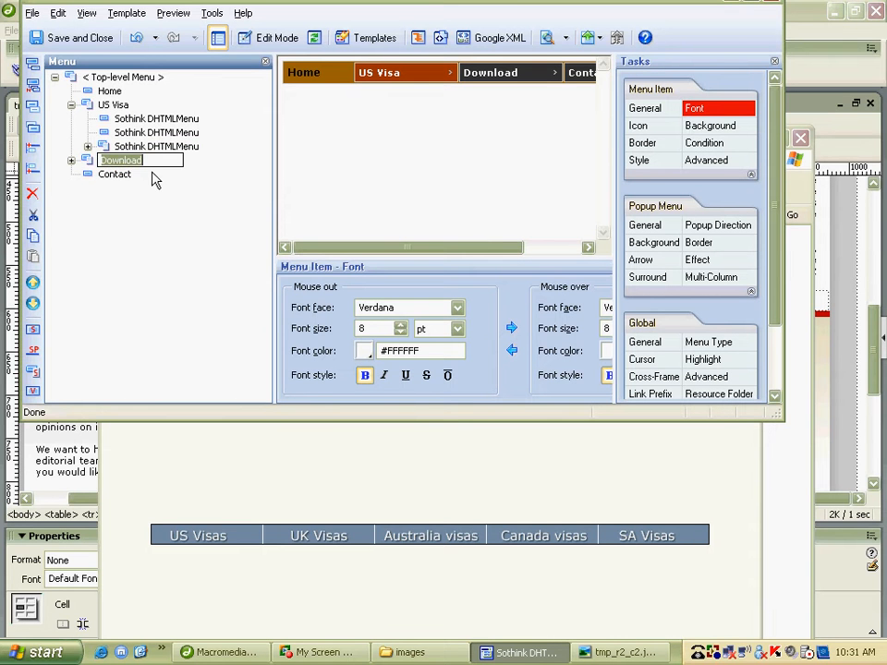
key("Caps_Lock")
type("UK")
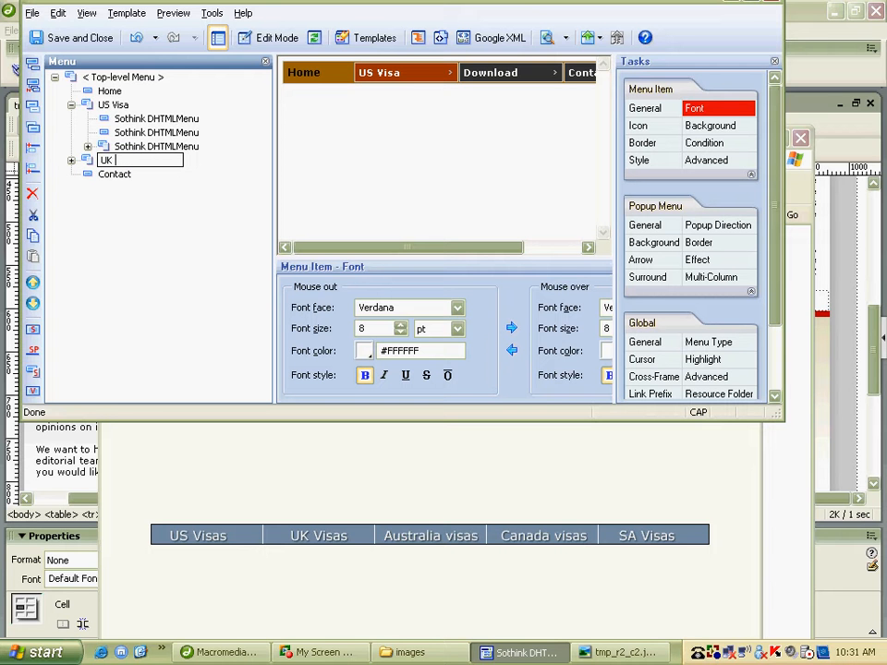
type(" Visas")
key("Return")
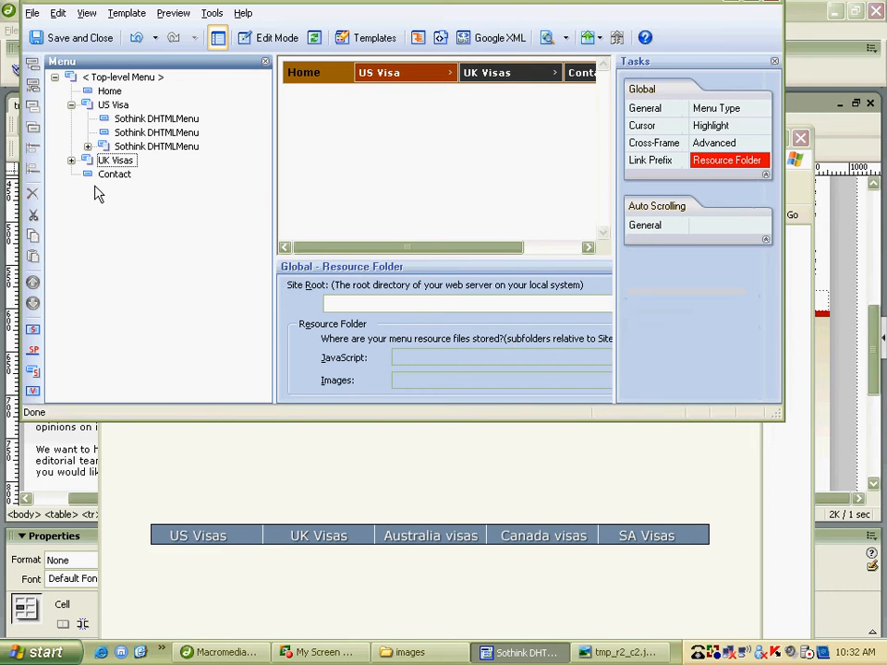
Change the text of the top-level Contact item to Aystralia Visa.
left_click(116, 175)
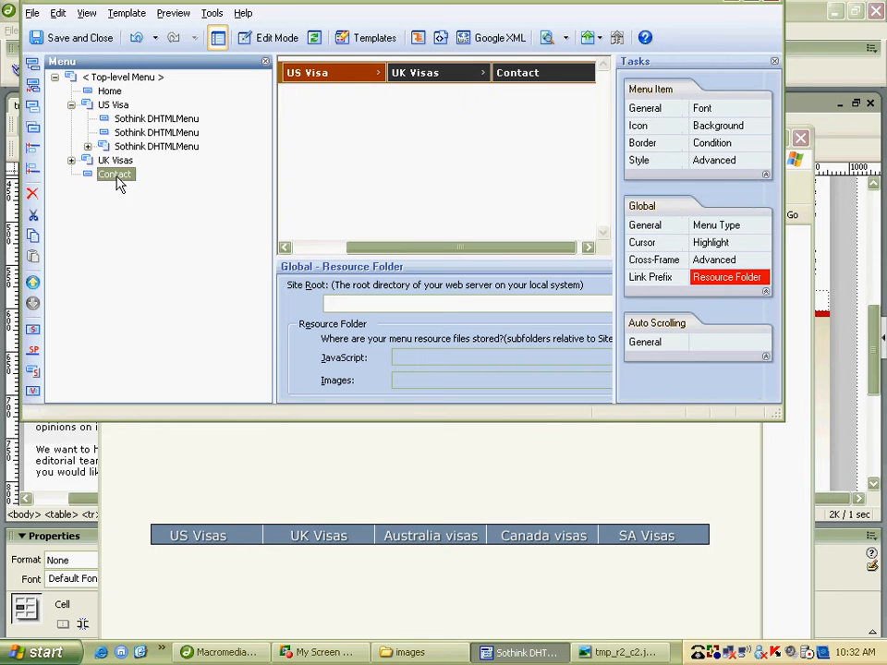
key("F2")
left_click(134, 219)
left_click(120, 175)
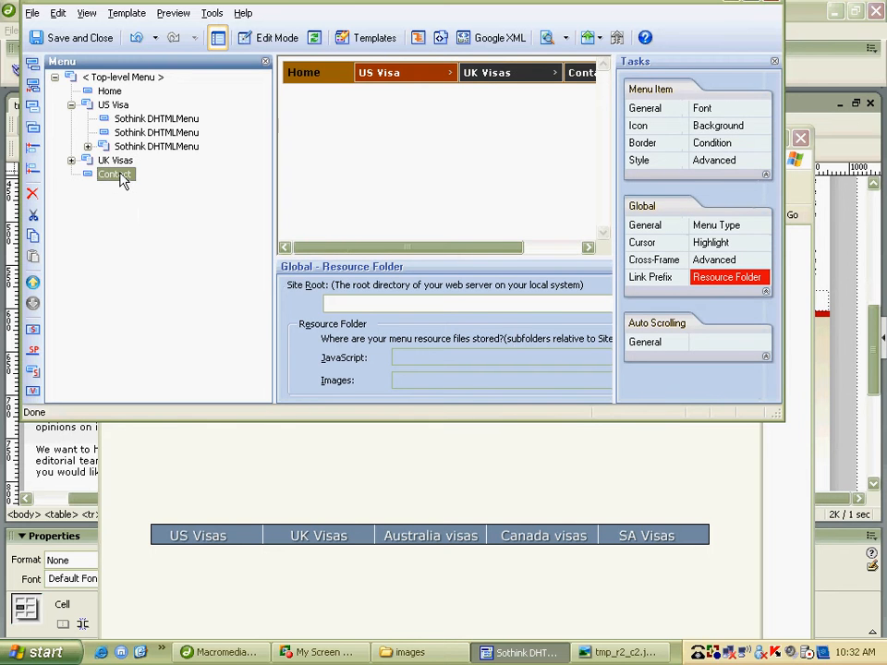
left_click_drag(389, 289, 344, 290)
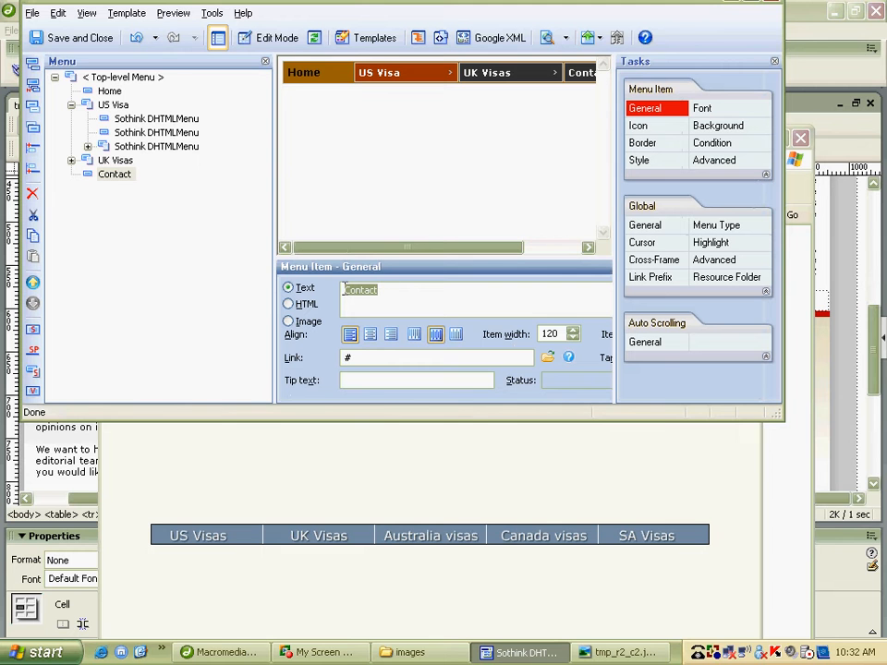
type("Ays")
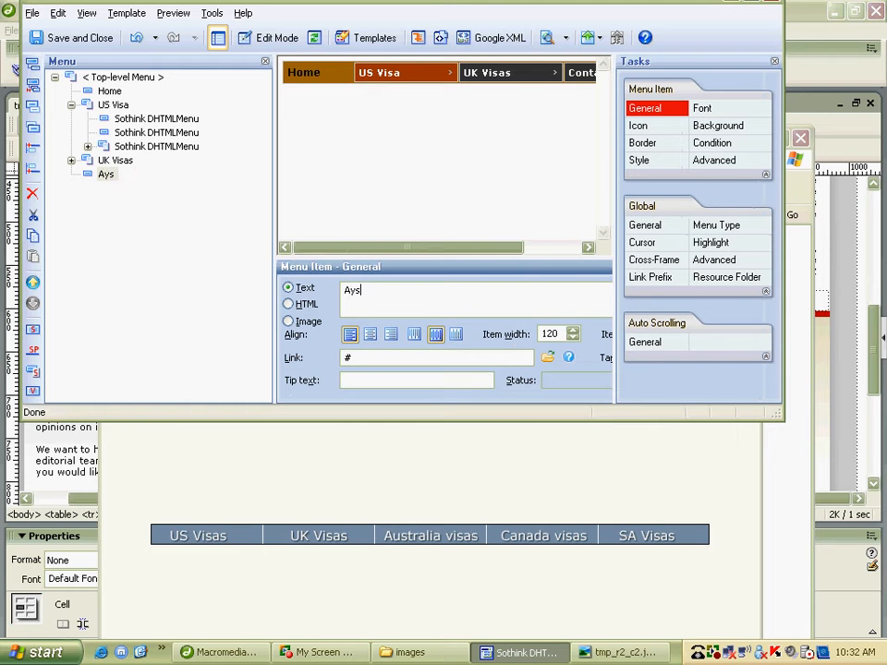
type("tralia")
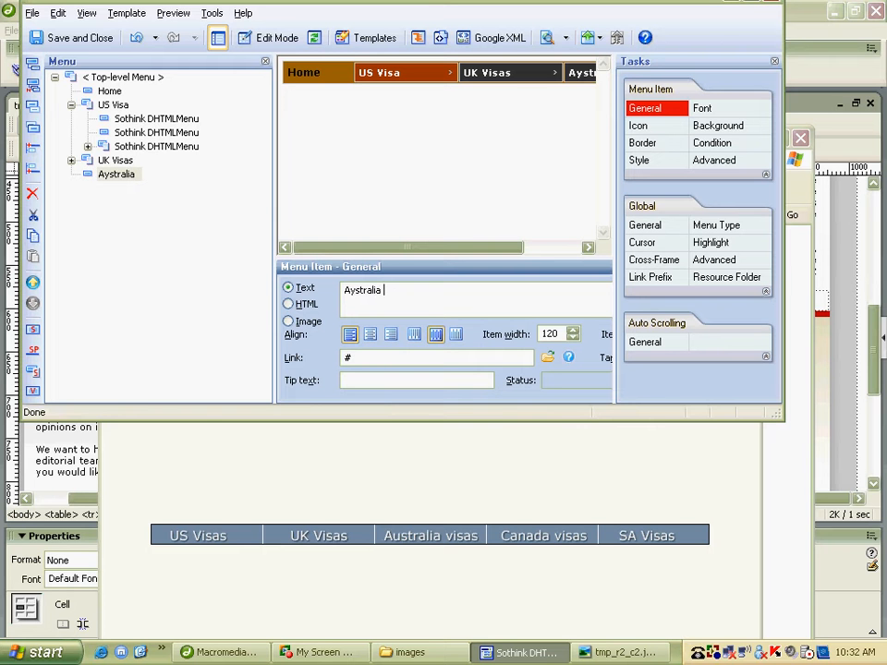
type(" Visa")
left_click(136, 176)
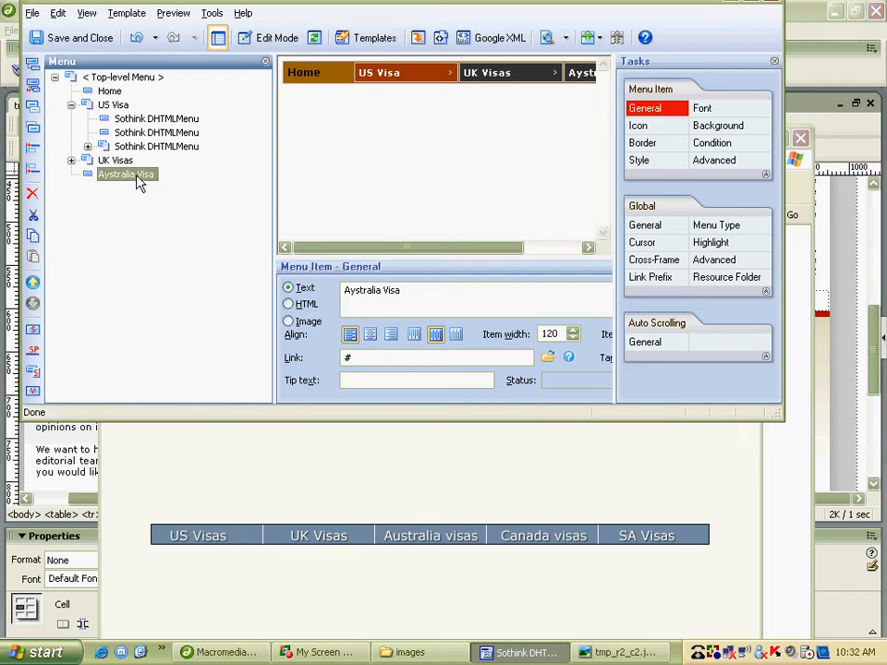
Insert a new top-level item before Aystralia Visa and set its text to Canada Visa.
left_click(88, 175)
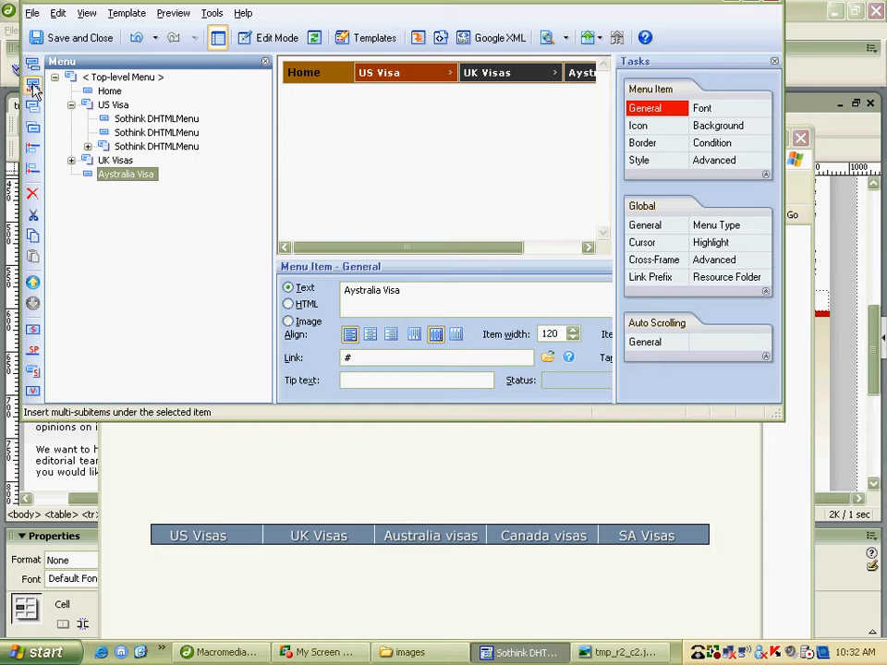
left_click(33, 130)
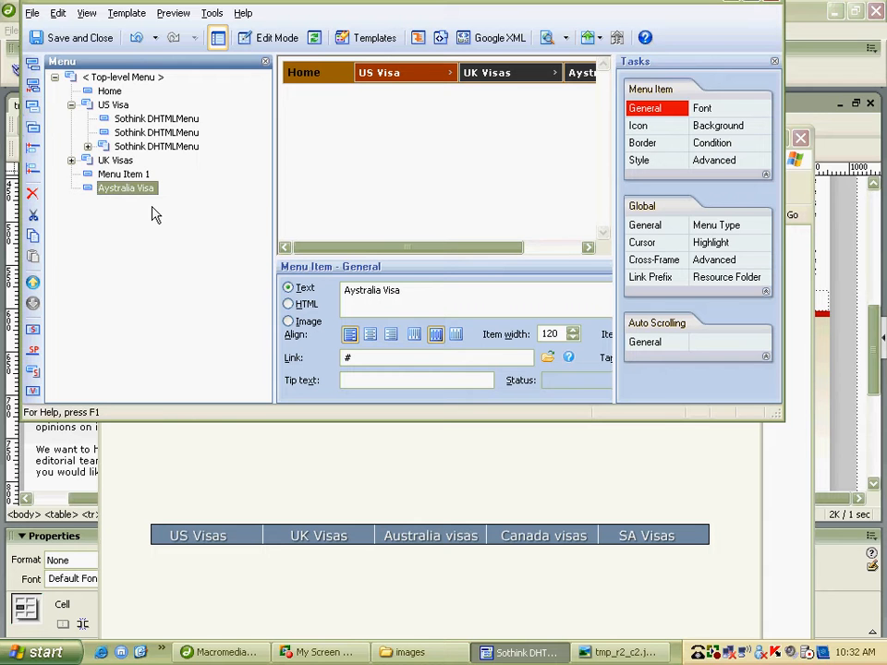
left_click(120, 174)
left_click_drag(396, 292, 347, 294)
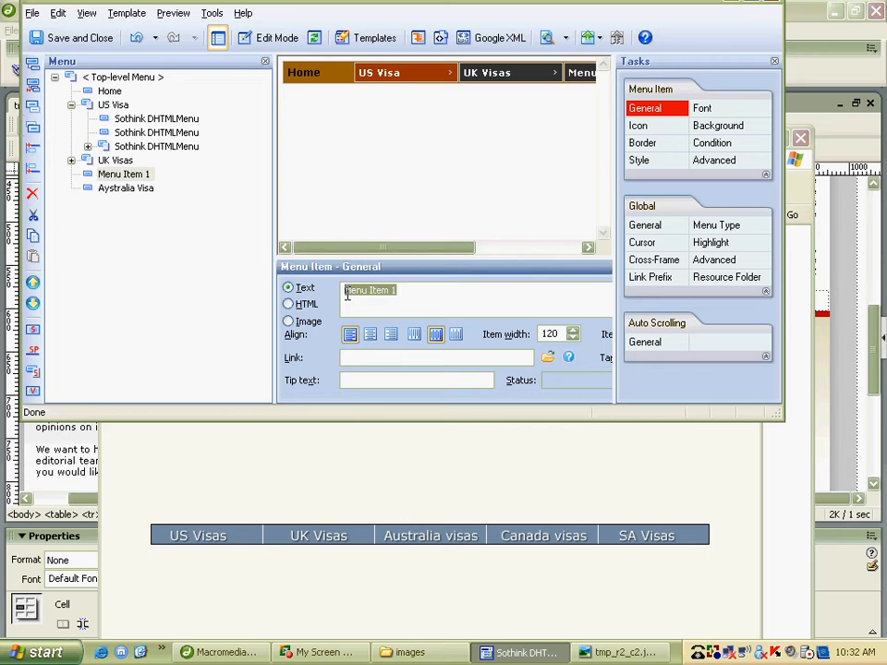
key("Caps_Lock")
type("Canda")
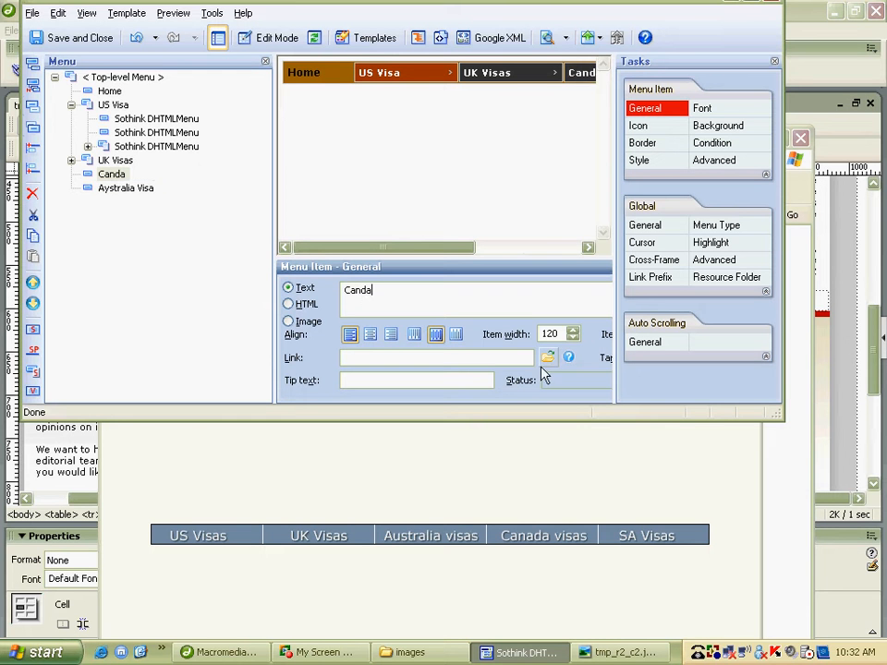
left_click(358, 289)
type("a")
left_click(447, 323)
type("Visa")
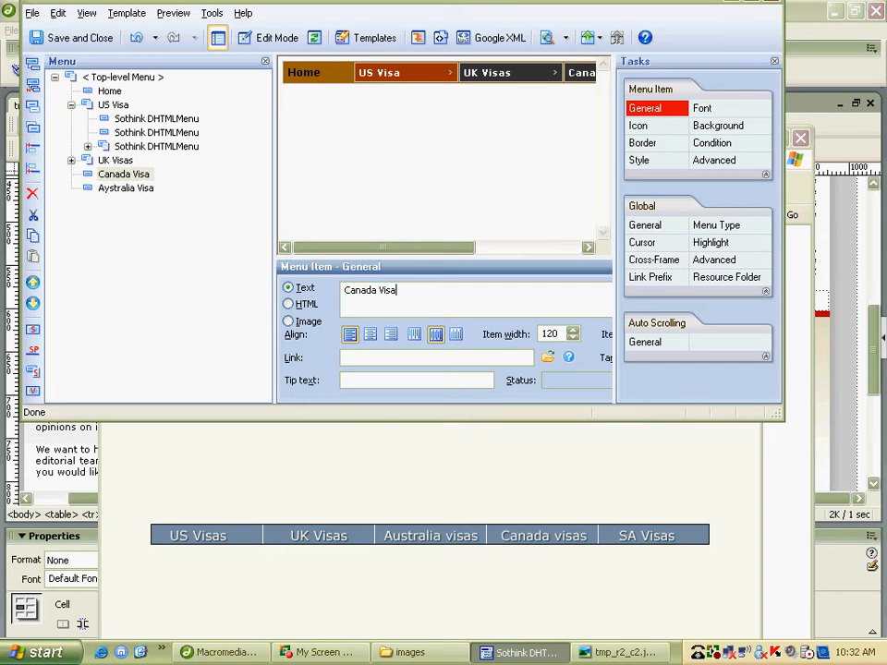
Insert a new top-level item after Aystralia Visa and set its text to SA Visa.
left_click(120, 192)
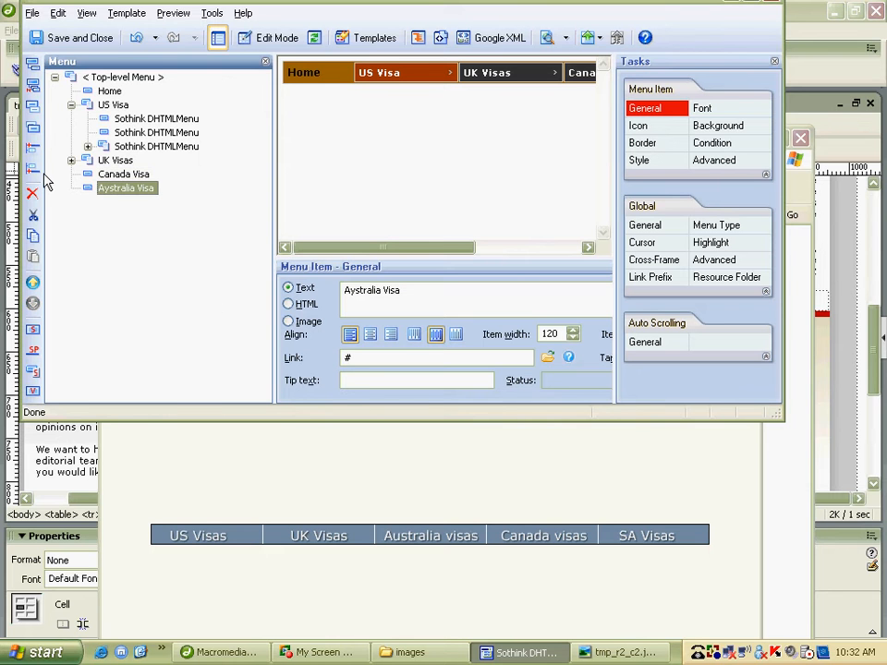
left_click(34, 137)
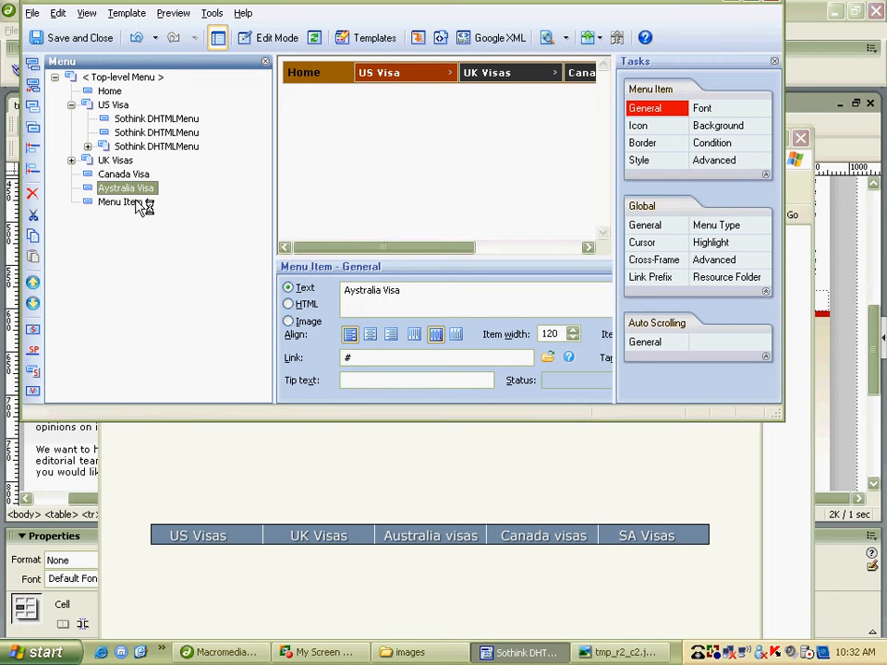
left_click(388, 294)
left_click_drag(367, 290, 341, 289)
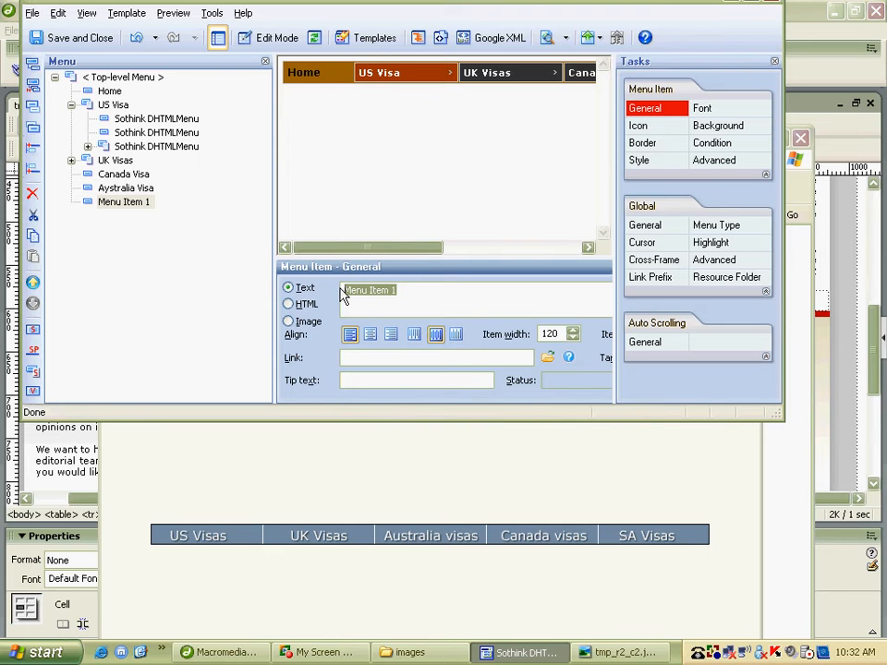
key("Caps_Lock")
type("SA")
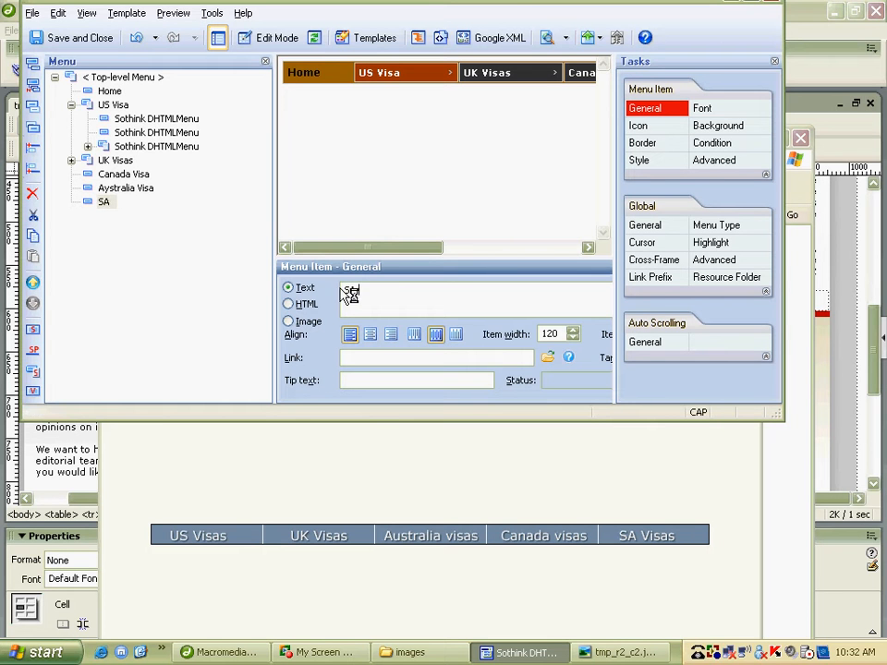
type(" Visa")
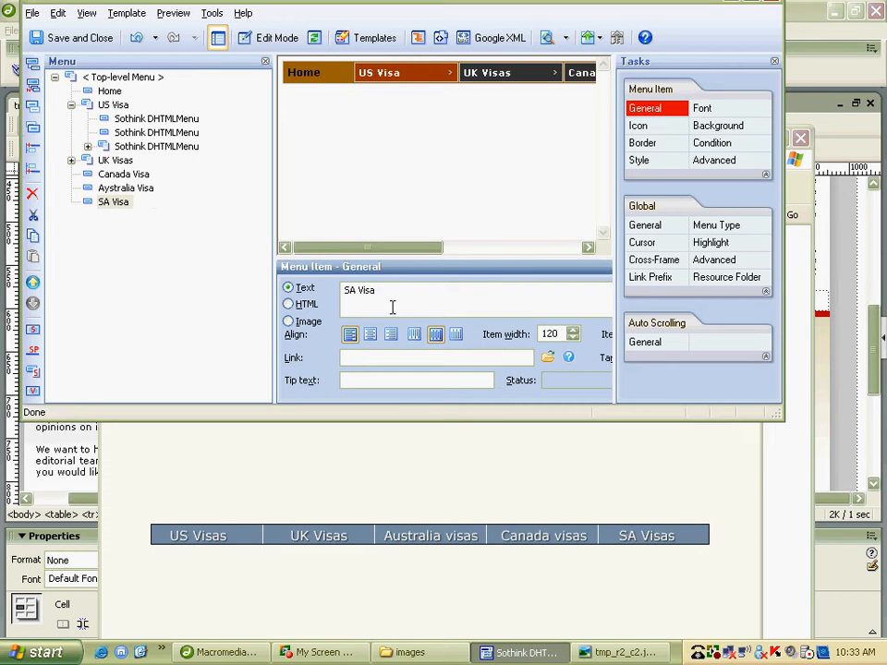
left_click(112, 204)
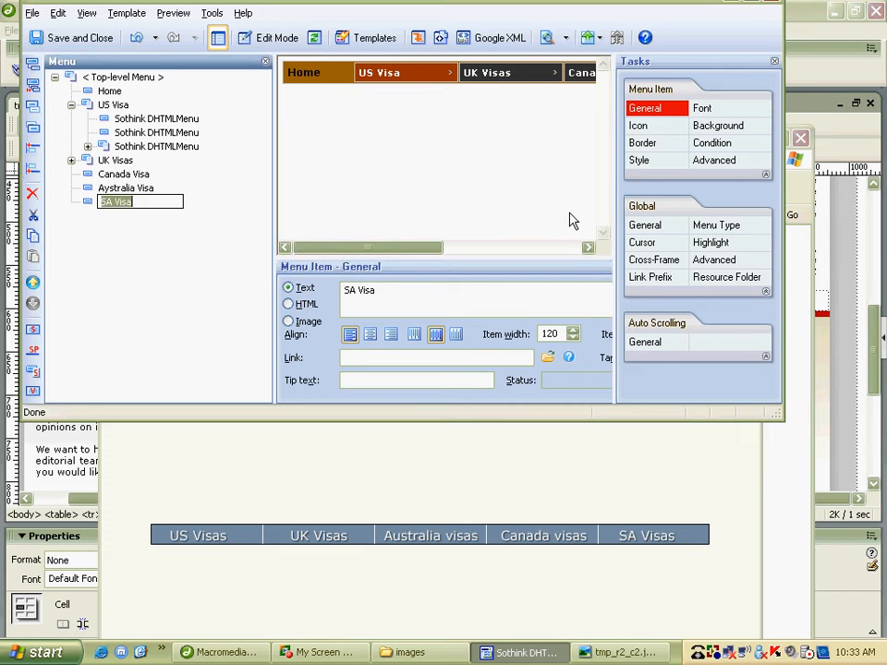
Maximize the menu editor window and set the item width of US Visa to 80.
left_click(754, 2)
left_click_drag(511, 471, 419, 495)
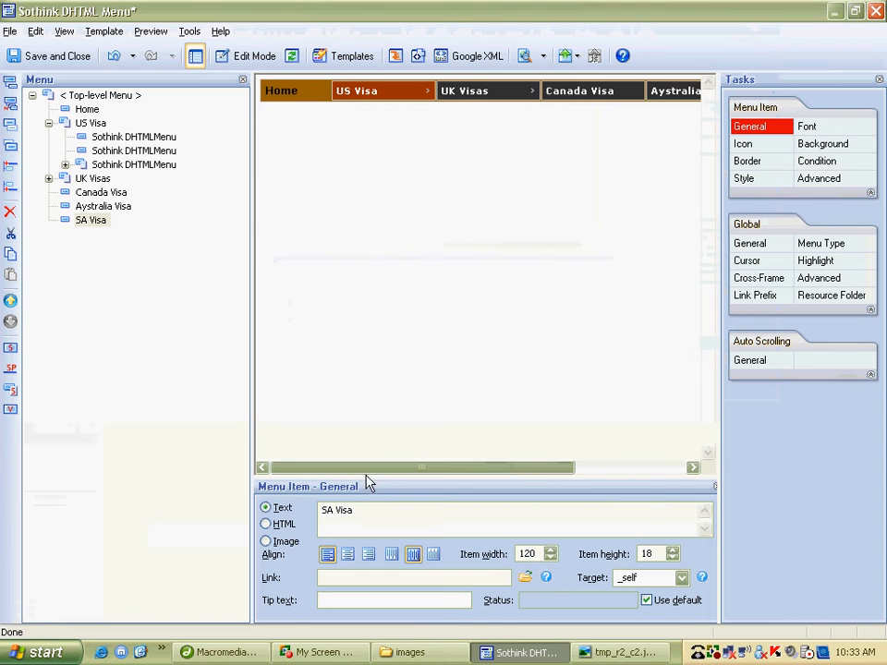
left_click(86, 109)
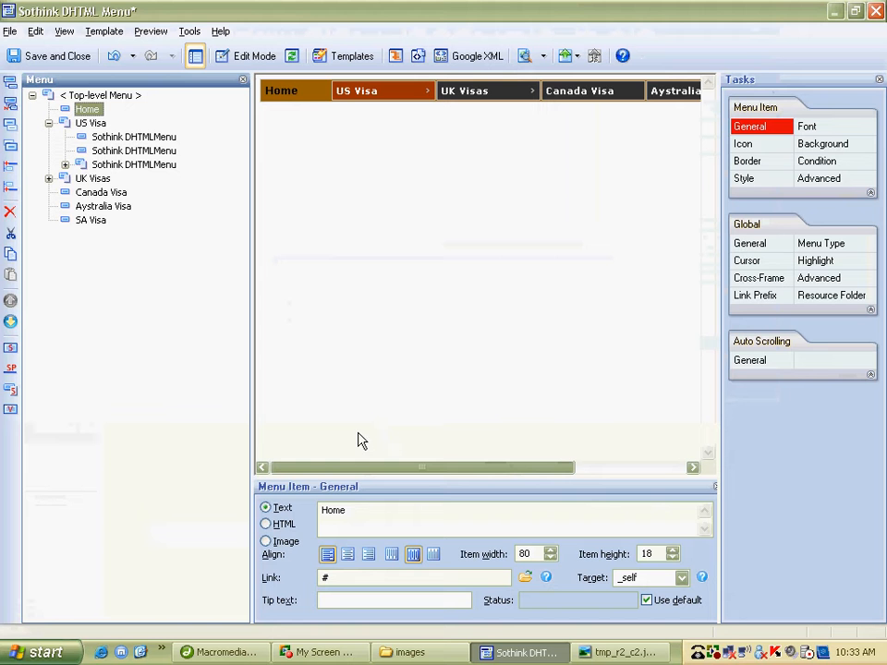
mouse_move(399, 100)
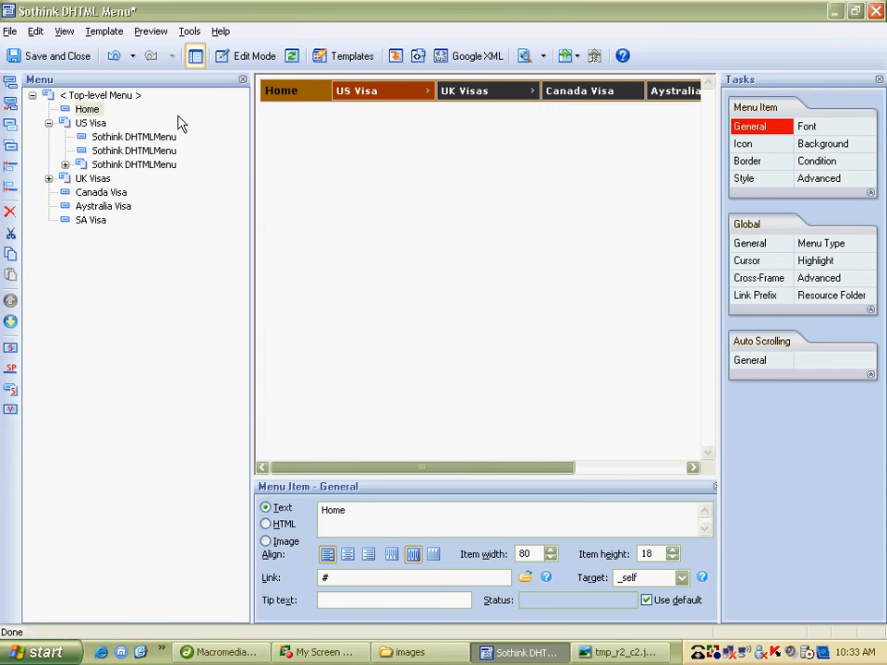
left_click(82, 122)
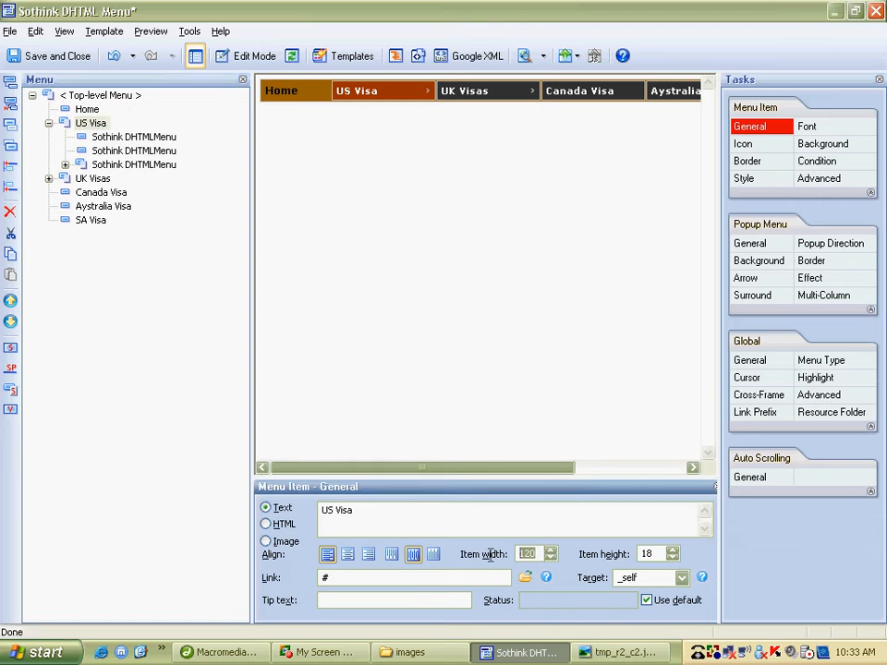
type("80")
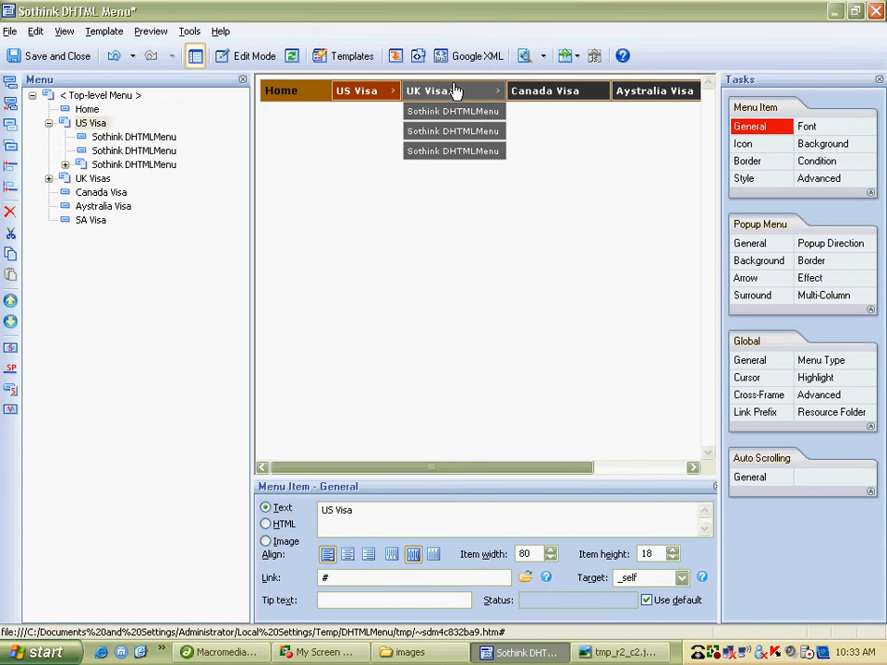
Set the item width of the top-level UK Visas item to 80.
left_click(100, 178)
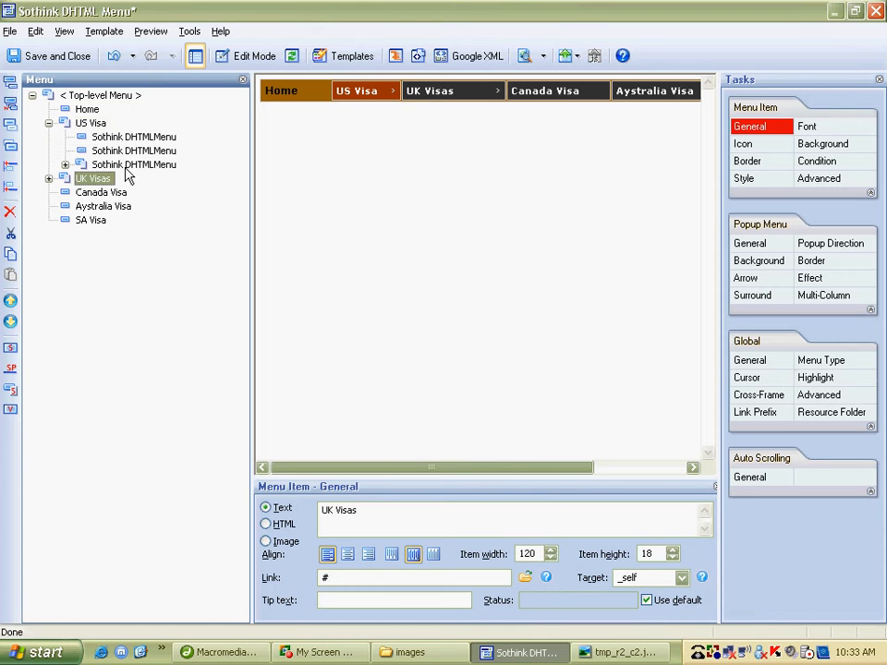
double_click(540, 554)
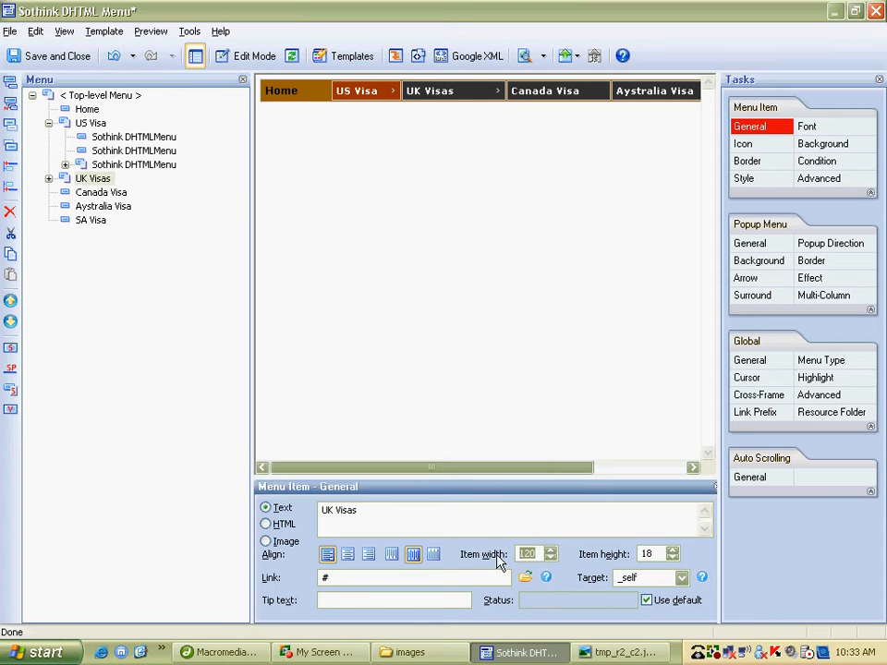
type("80")
key("Return")
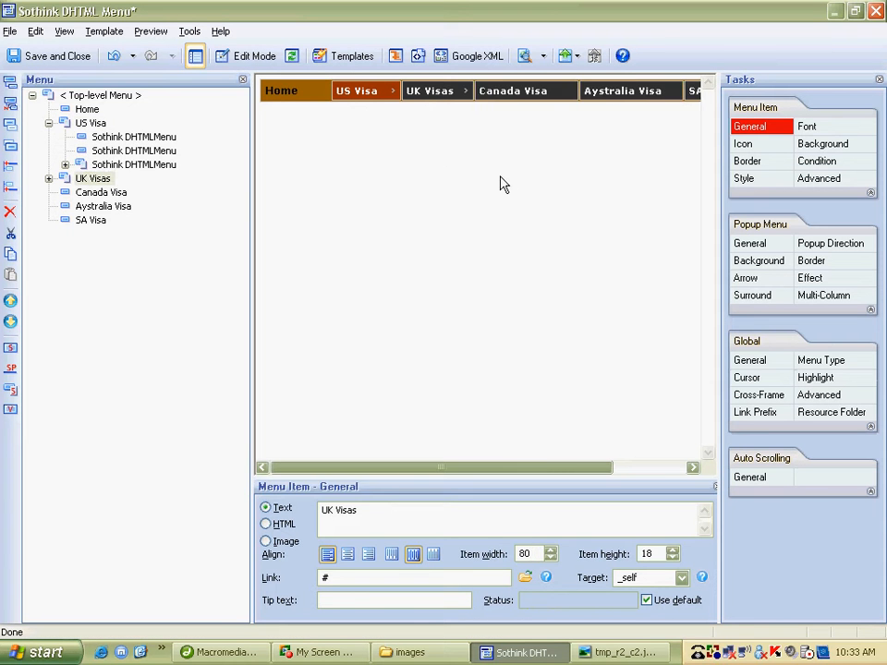
Set the item width of the top-level Canada Visa item to 80.
left_click(100, 192)
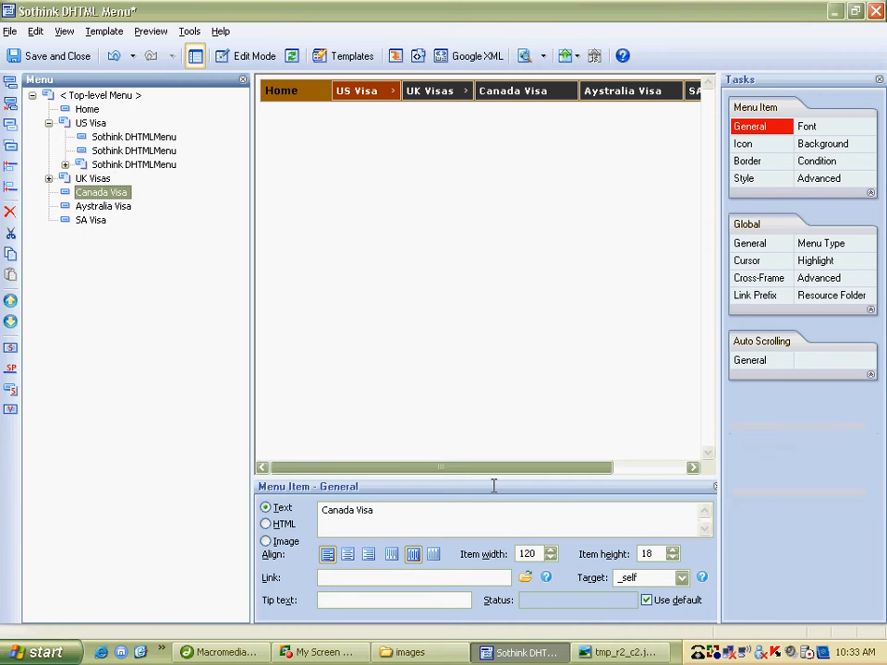
left_click_drag(538, 554, 486, 555)
type("80")
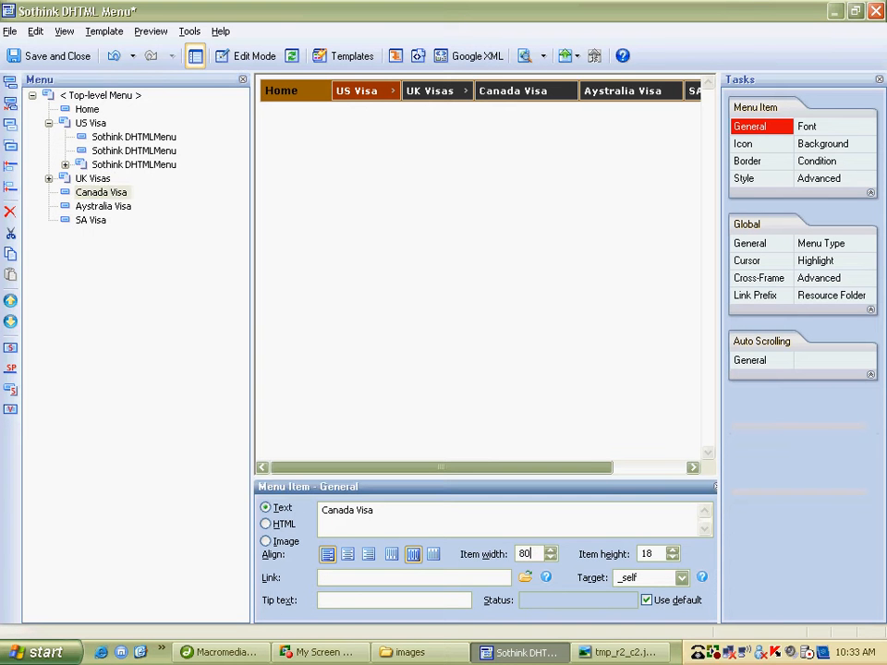
key("Return")
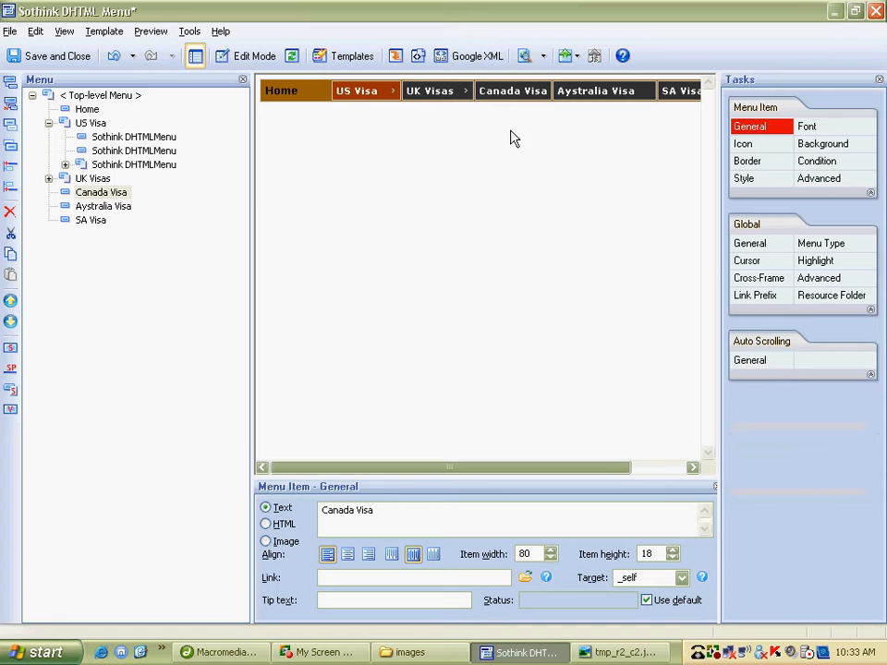
Set the item width of the top-level Aystralia Visa item to 80.
left_click(103, 206)
left_click_drag(538, 554, 497, 554)
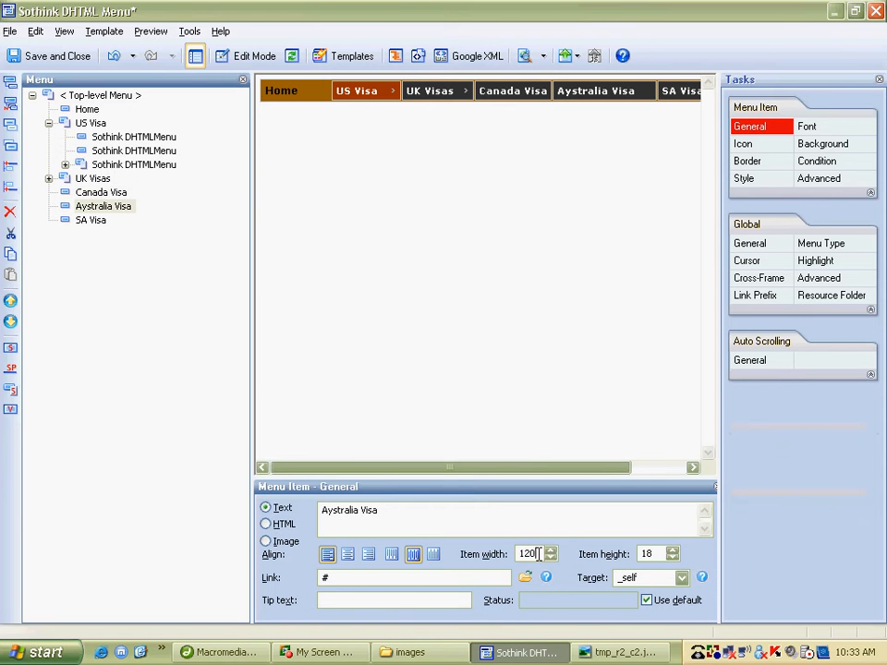
type("80")
key("Return")
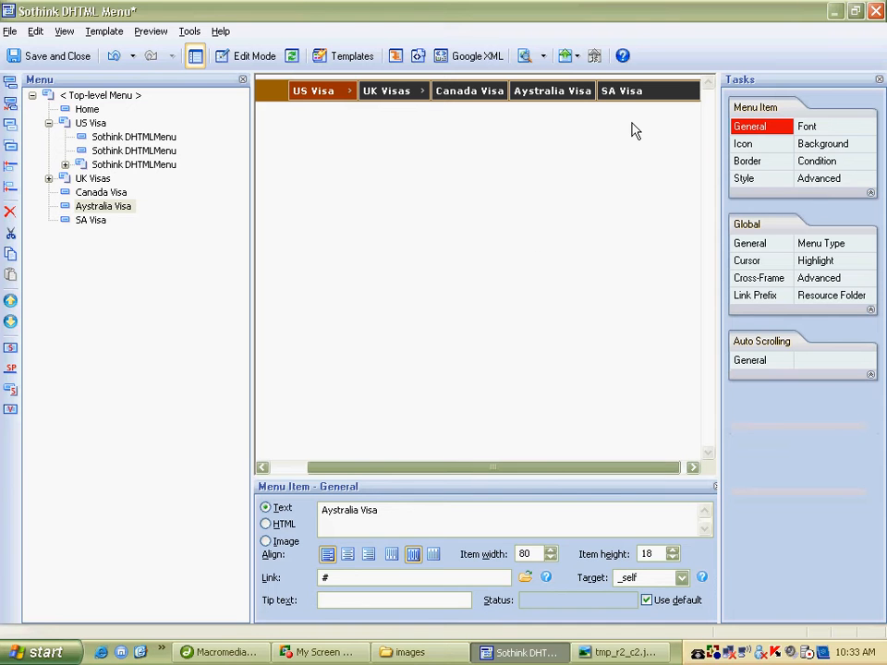
Set the item width of the top-level SA Visa item to 80.
left_click(90, 220)
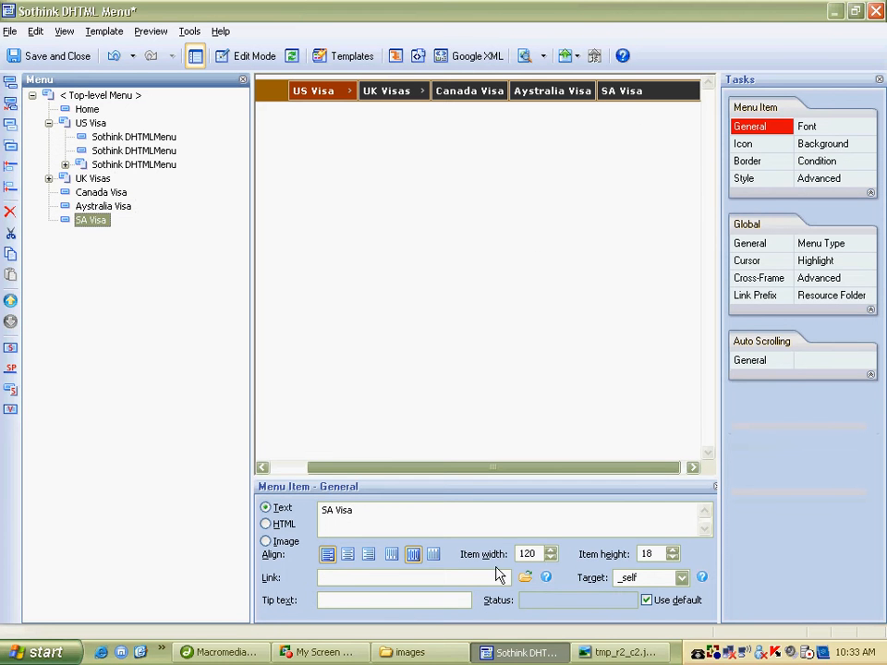
left_click_drag(532, 555, 459, 559)
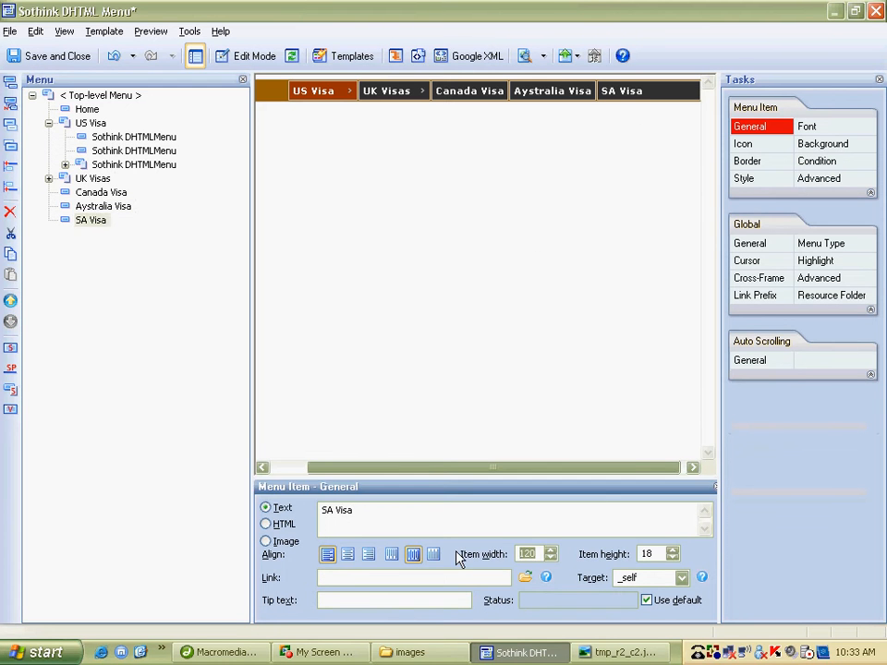
type("80")
key("Return")
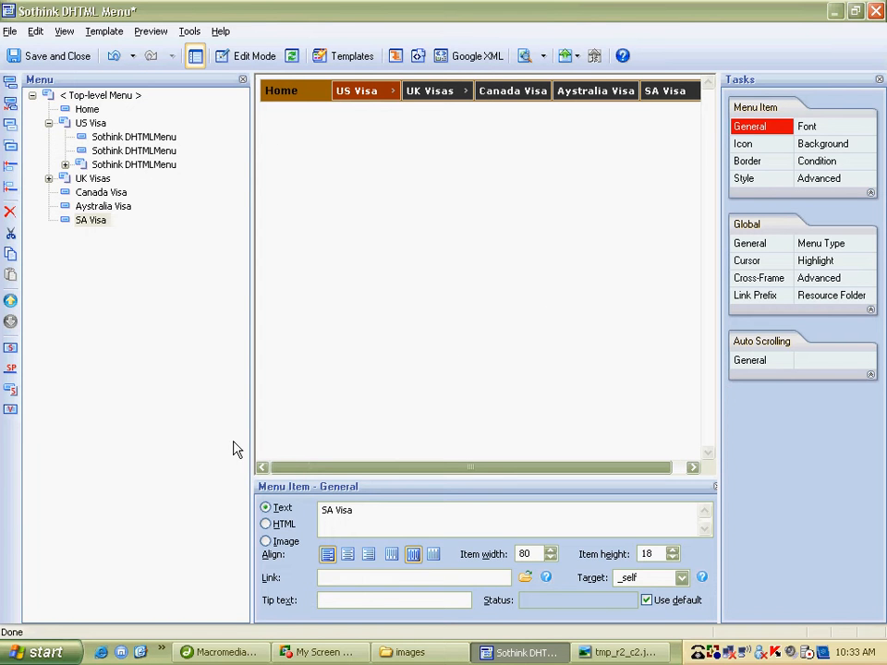
Select the top-level menu and review its auto scrolling and global general settings.
left_click(67, 95)
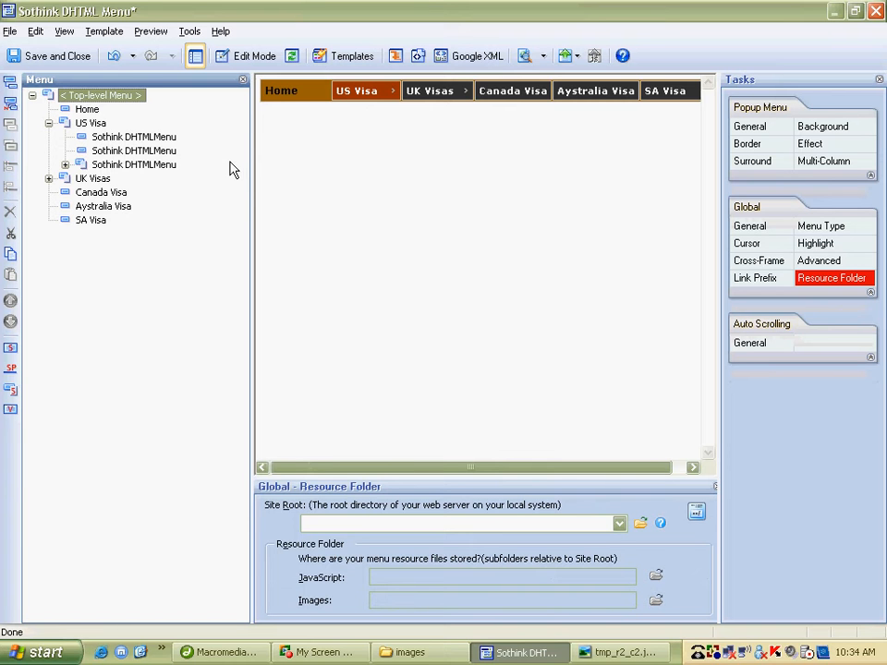
left_click(87, 109)
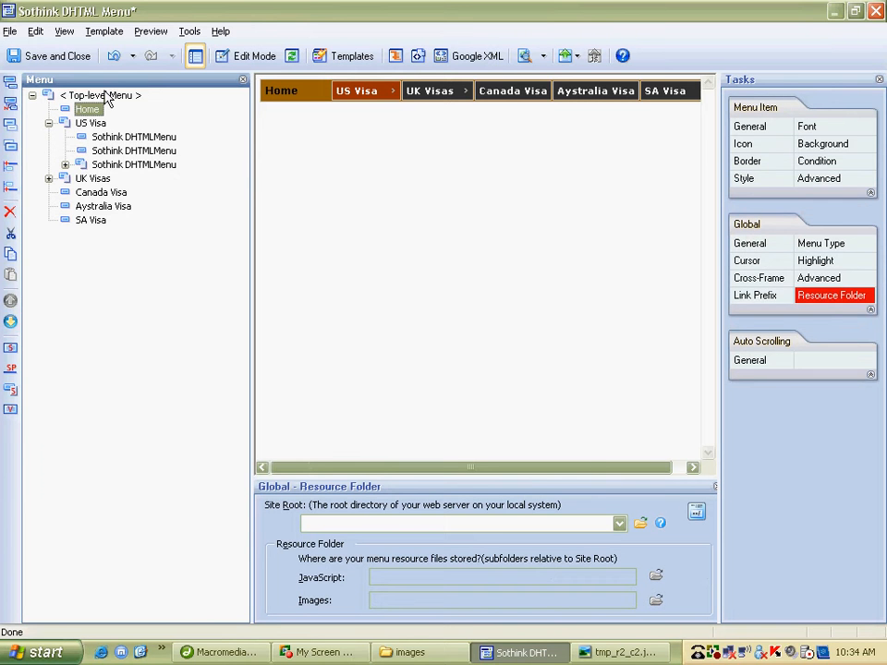
left_click(108, 96)
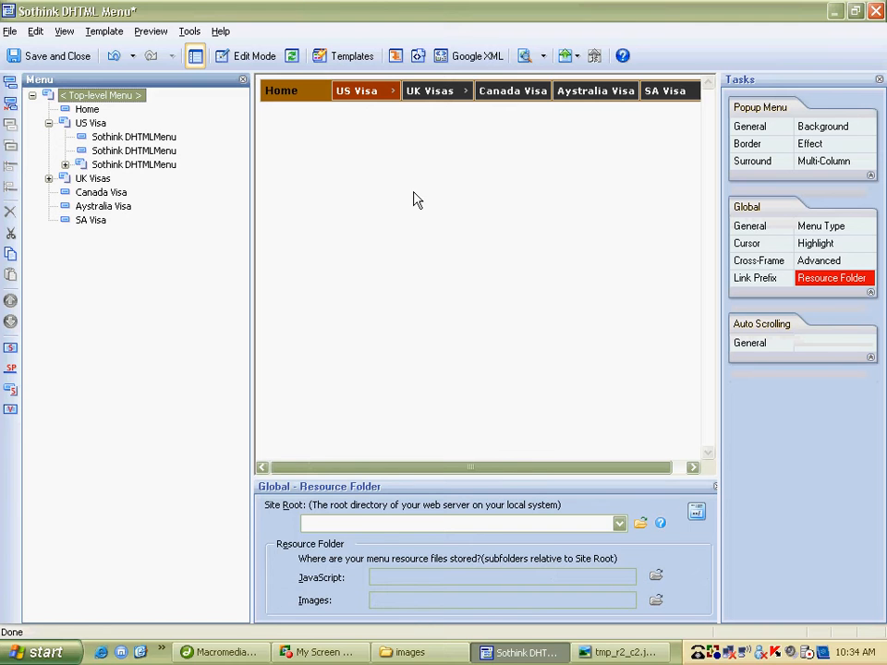
left_click(750, 343)
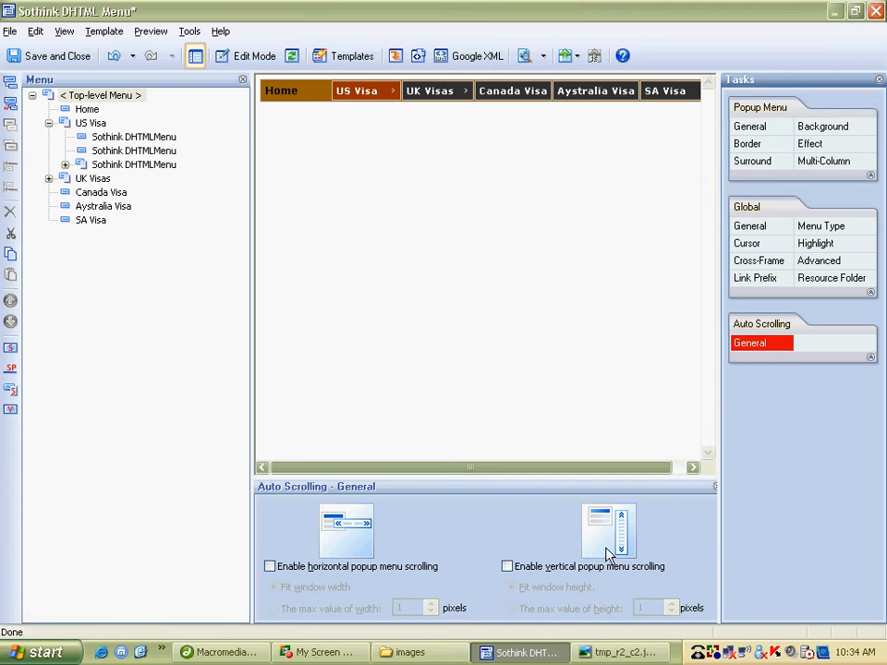
left_click(365, 553)
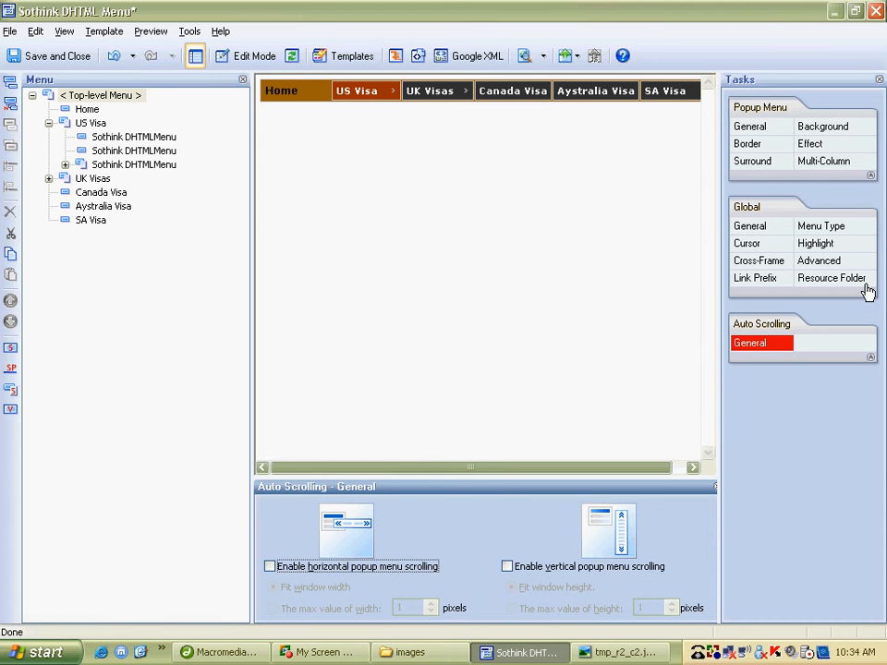
left_click(756, 229)
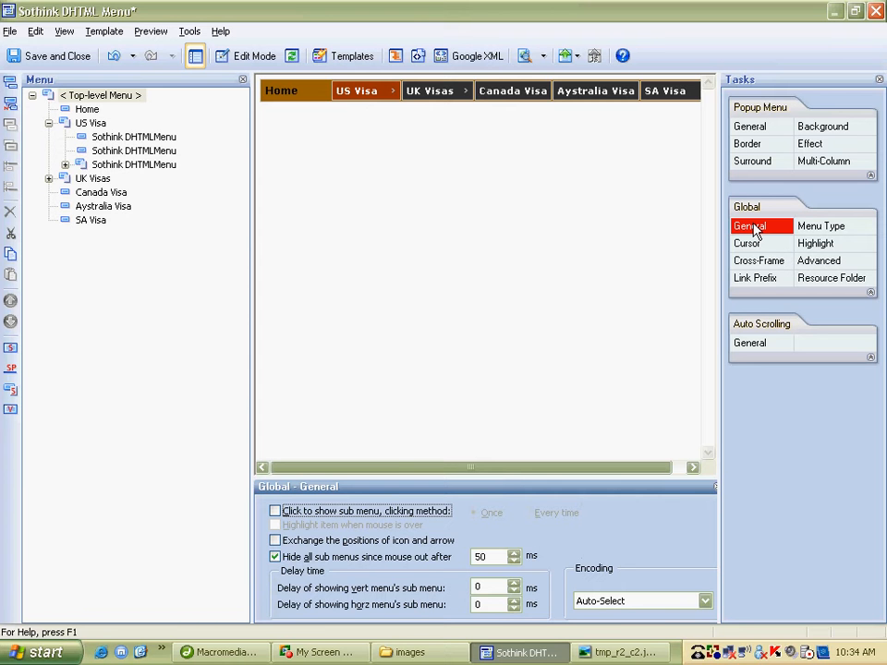
Try padding values of 0 and 2 on the top-level menu and restore the padding to 4.
left_click(762, 130)
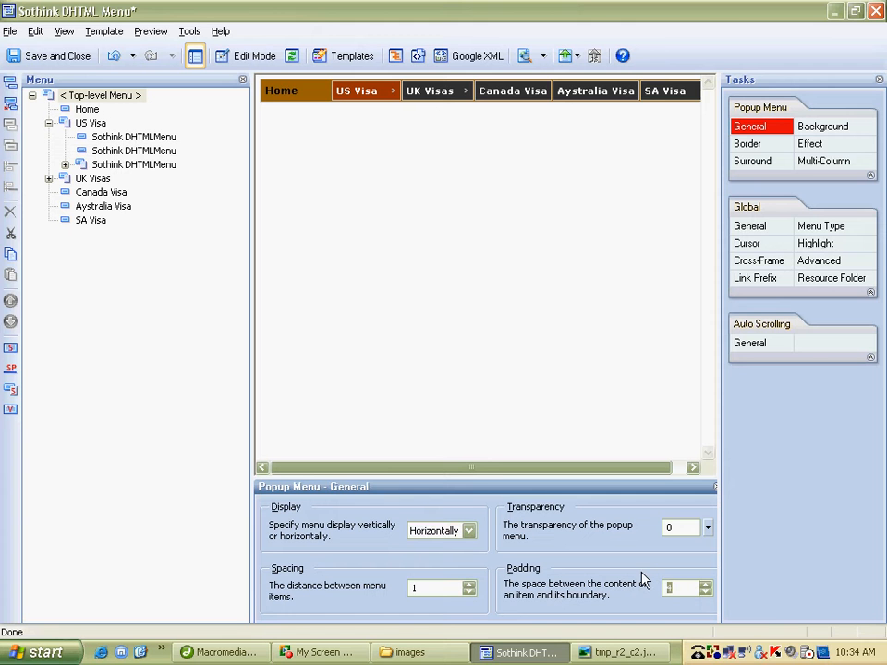
type("0")
left_click(677, 531)
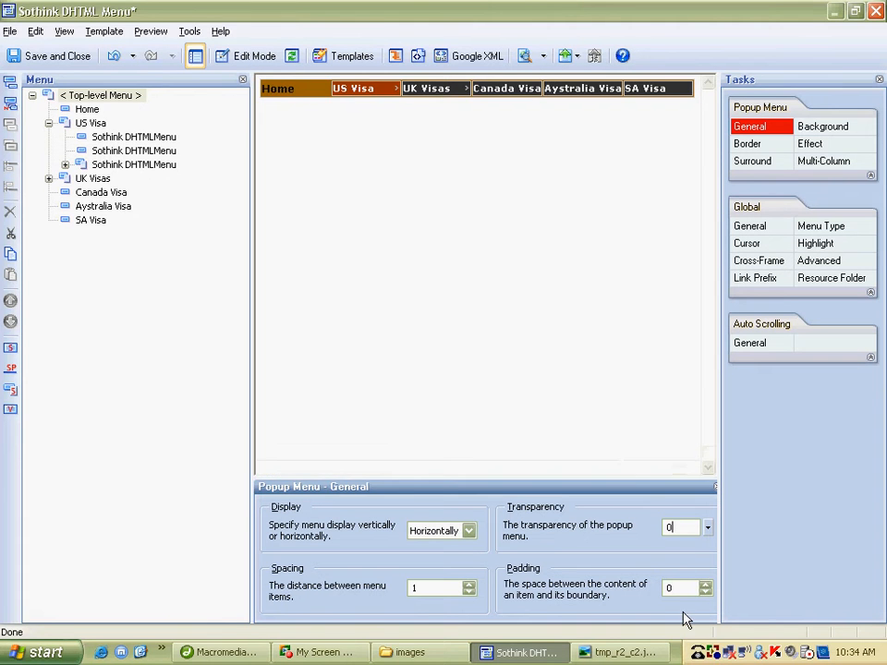
left_click(669, 587)
type("2")
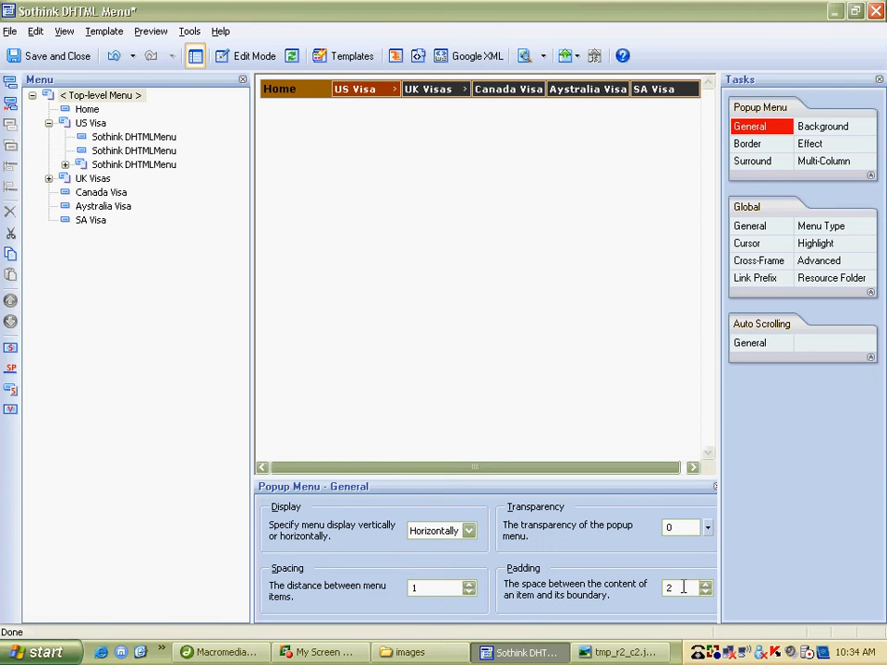
left_click_drag(682, 587, 620, 580)
type("4")
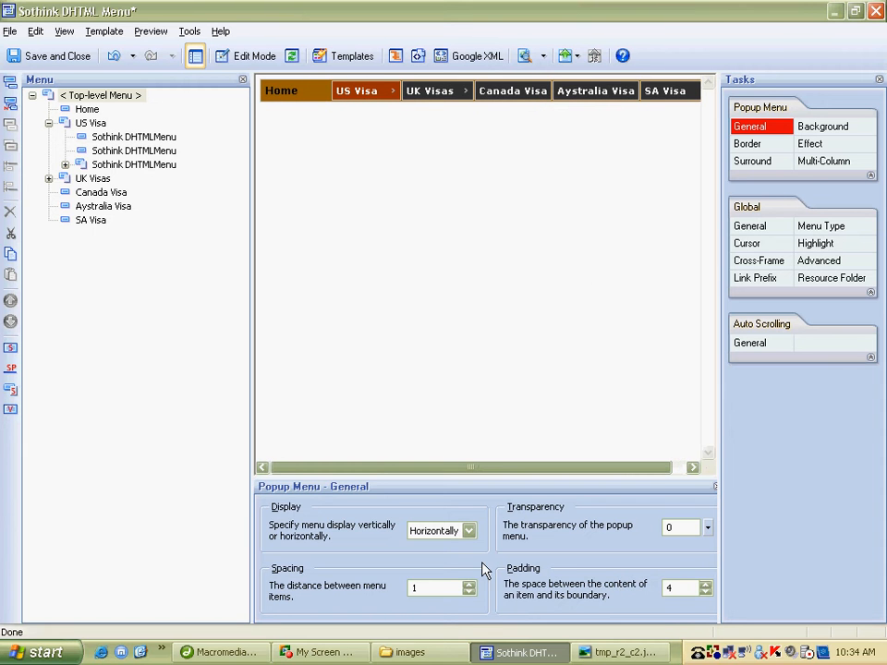
Try displaying the top-level menu vertically and switch it back to horizontal display.
left_click(469, 531)
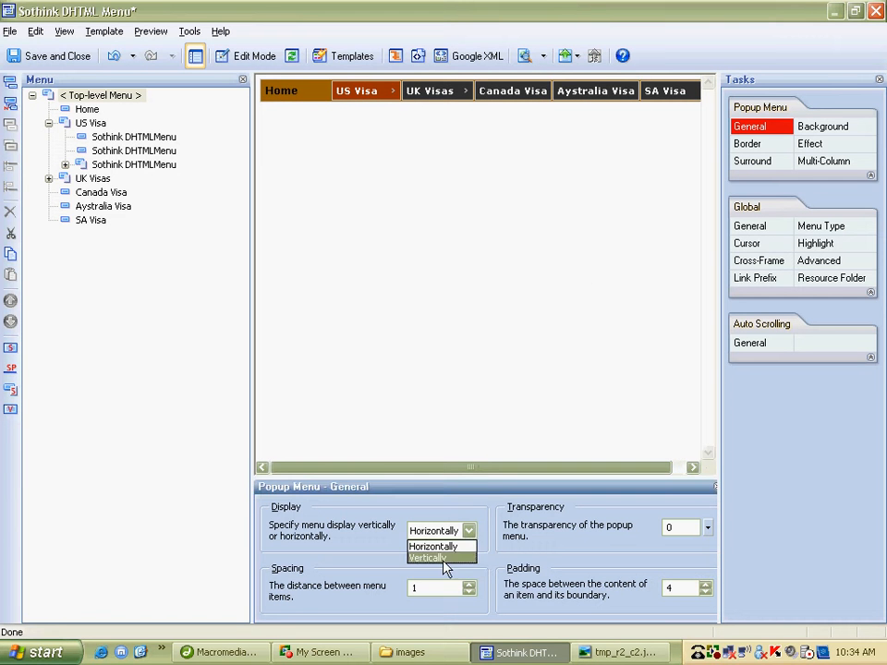
left_click(443, 560)
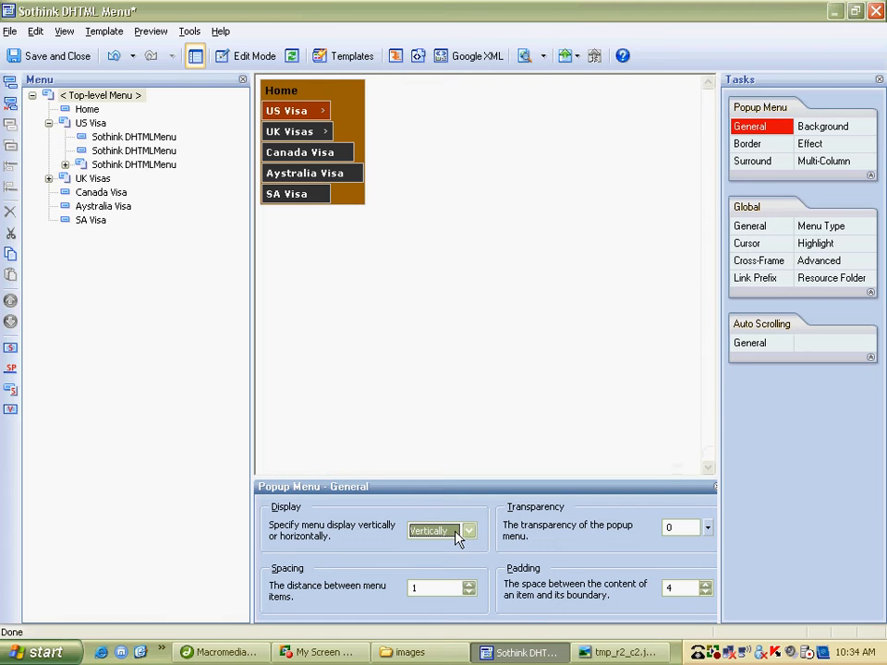
left_click(457, 533)
left_click(448, 545)
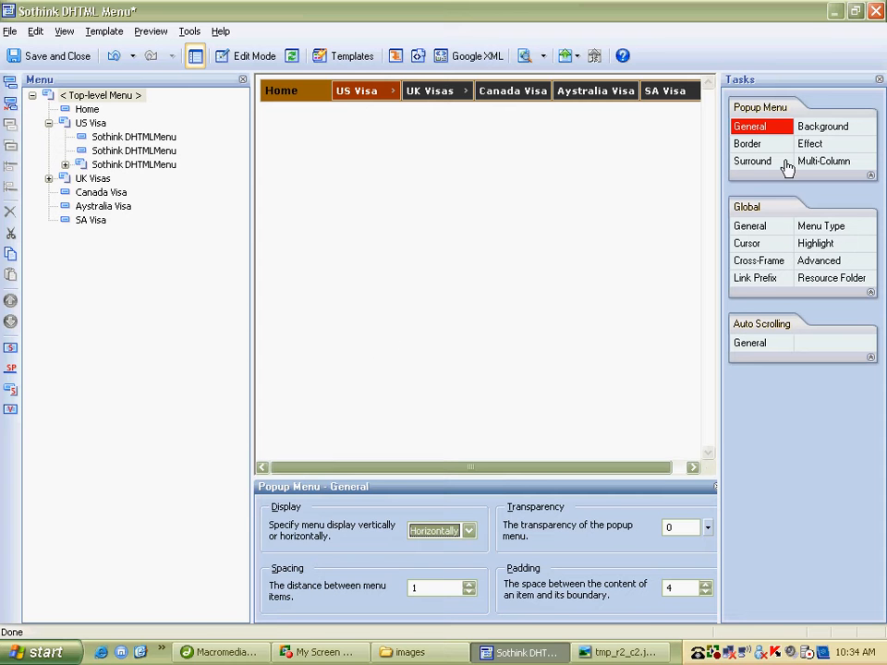
Remove the top-level menu's border by setting its width to 0 and its style to None.
left_click(750, 145)
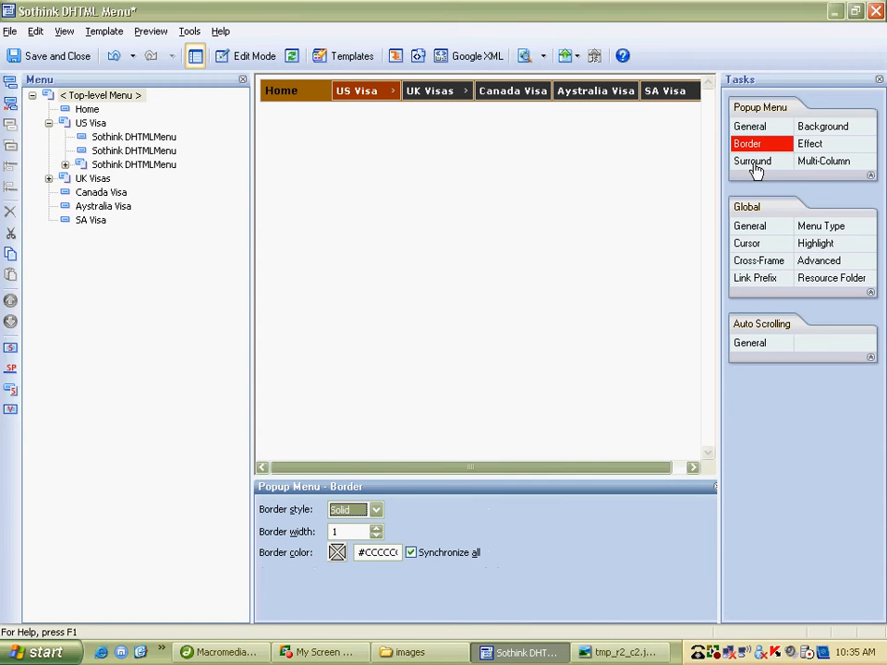
left_click(376, 536)
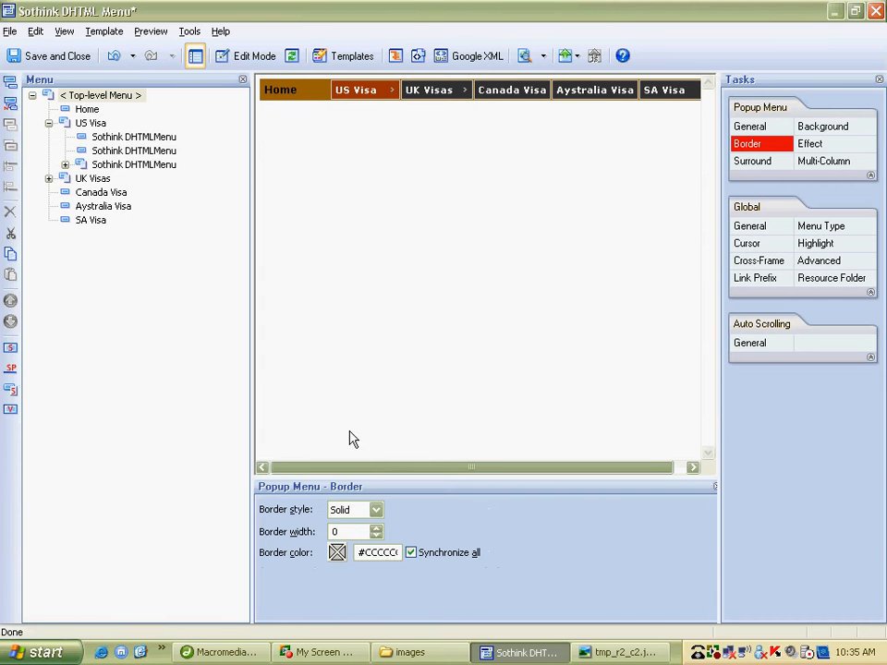
left_click(376, 511)
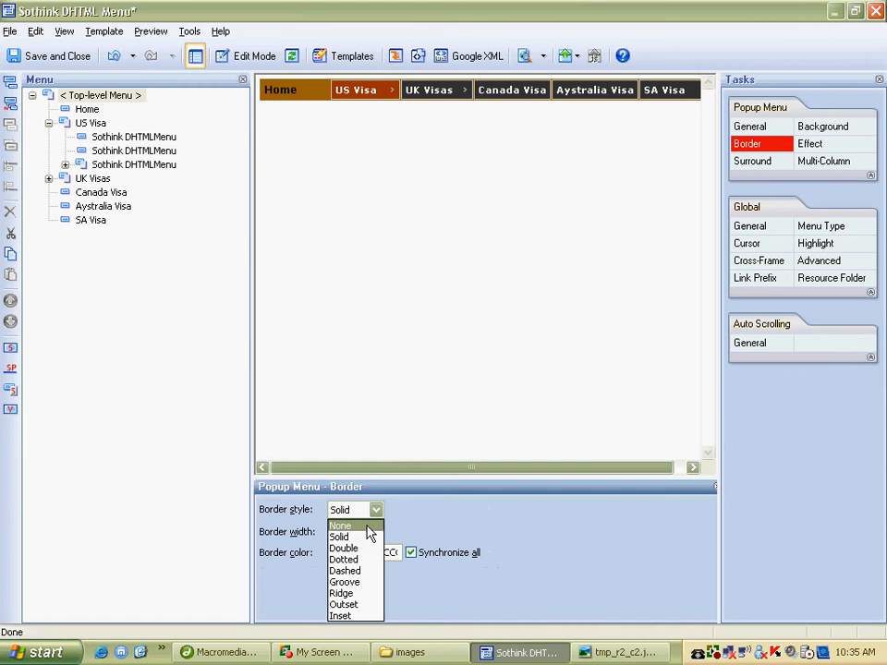
left_click(362, 525)
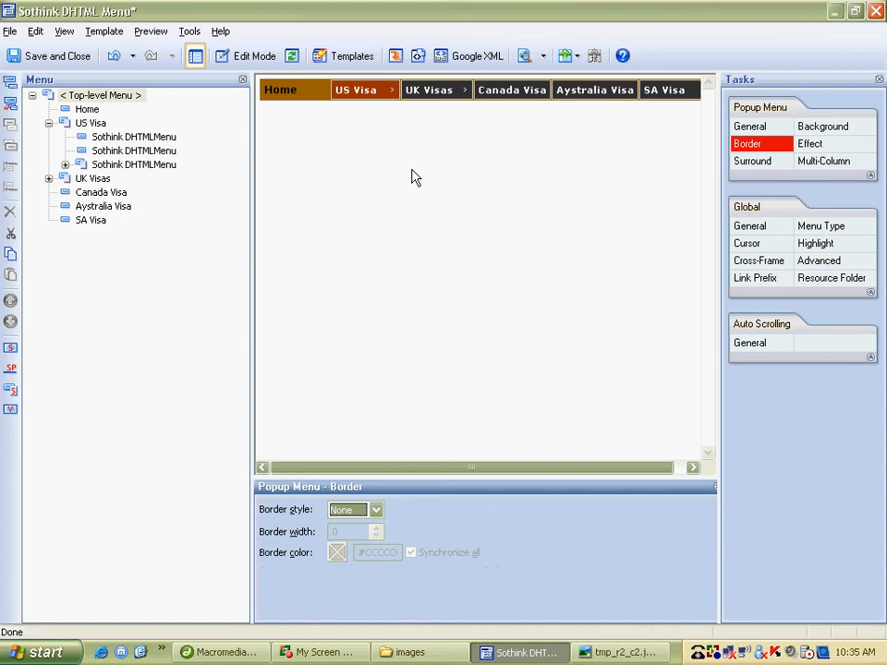
Review the popup surround settings, the global general, cursor, cross-frame and link prefix settings, and the publishing commands.
left_click(756, 164)
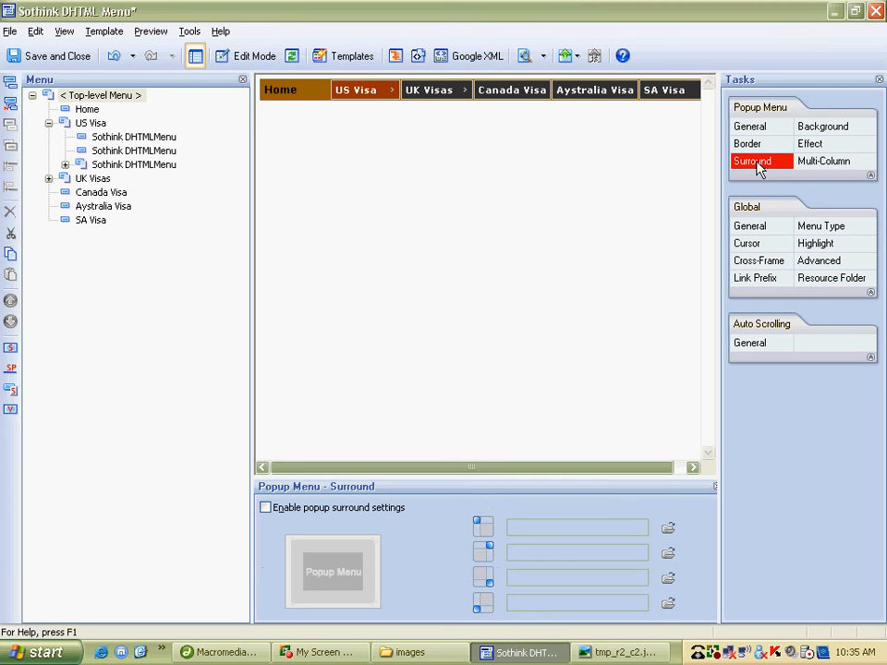
left_click(750, 228)
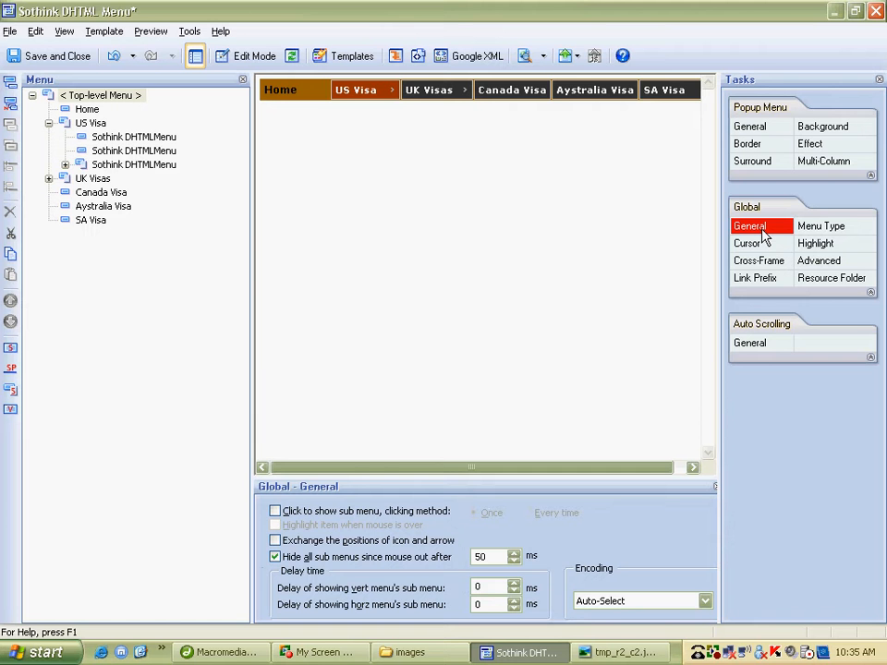
left_click(764, 245)
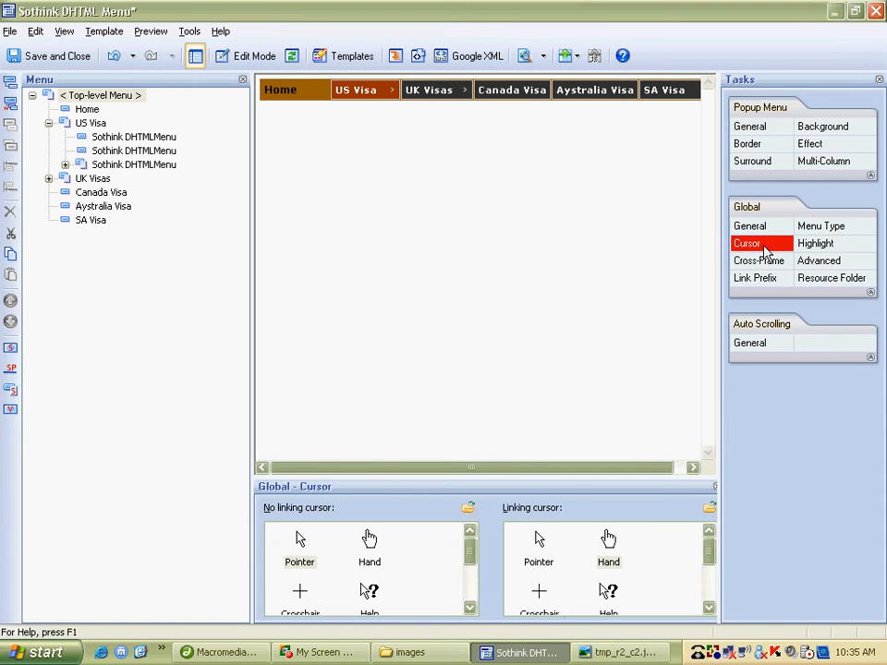
left_click(765, 264)
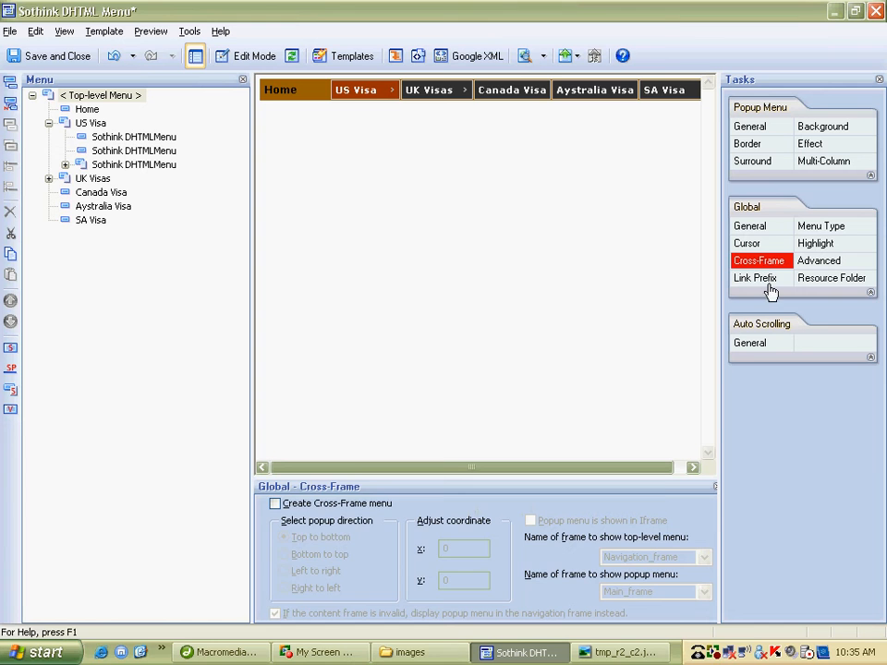
left_click(769, 280)
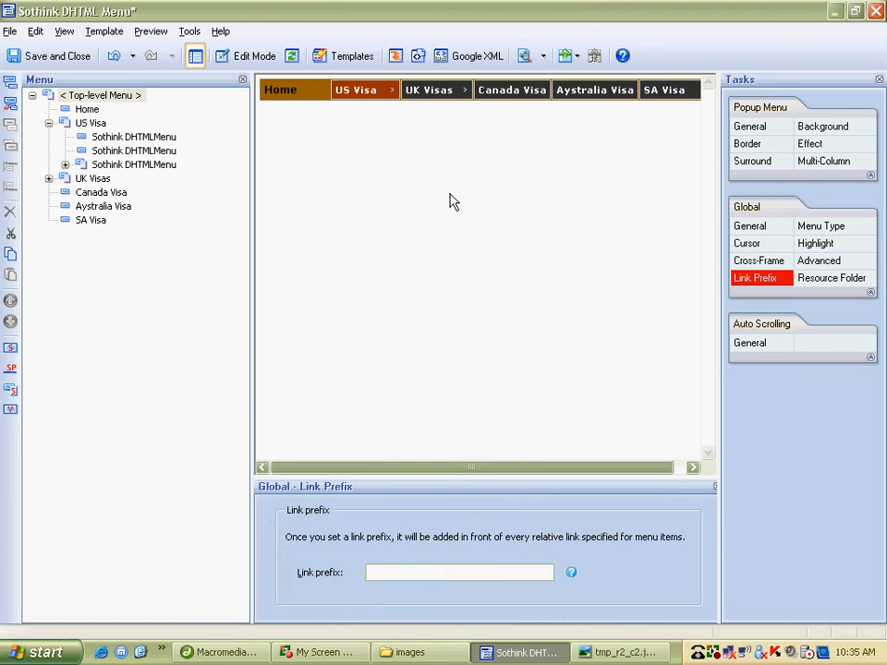
left_click(37, 34)
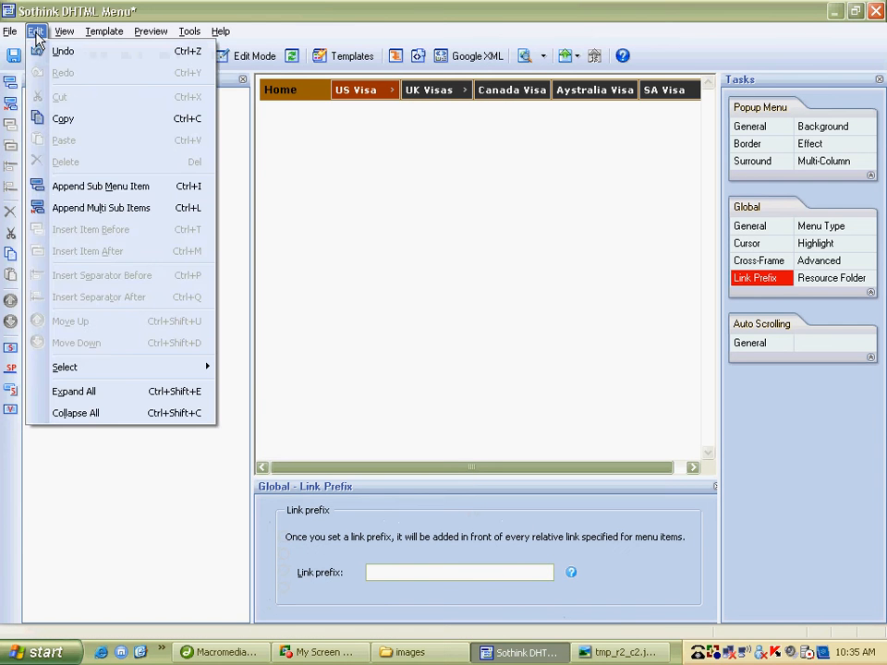
mouse_move(15, 37)
mouse_move(95, 198)
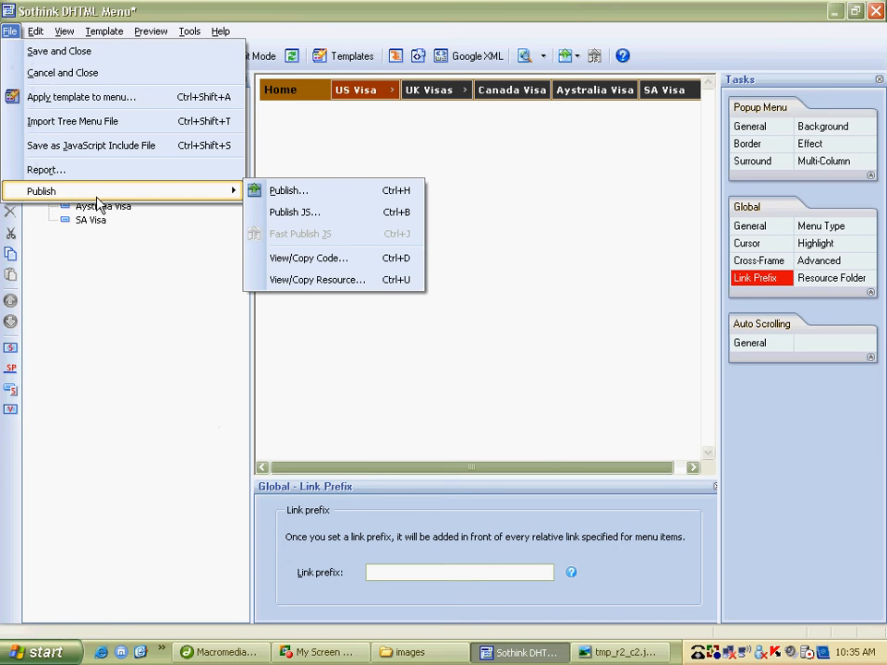
mouse_move(92, 37)
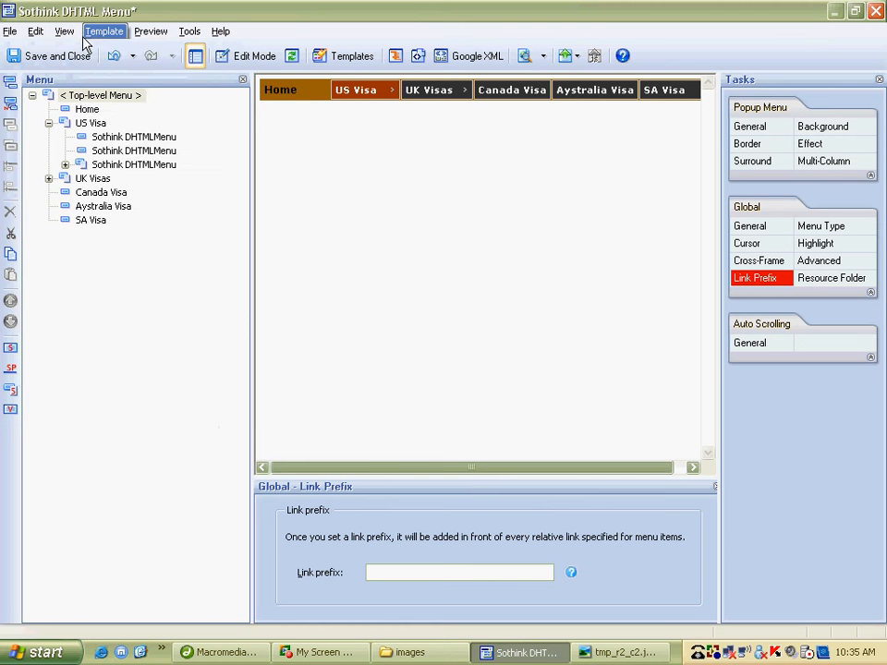
Preview the menu in the default browser and dismiss the blocked-content notice so that it does not show again.
mouse_move(145, 37)
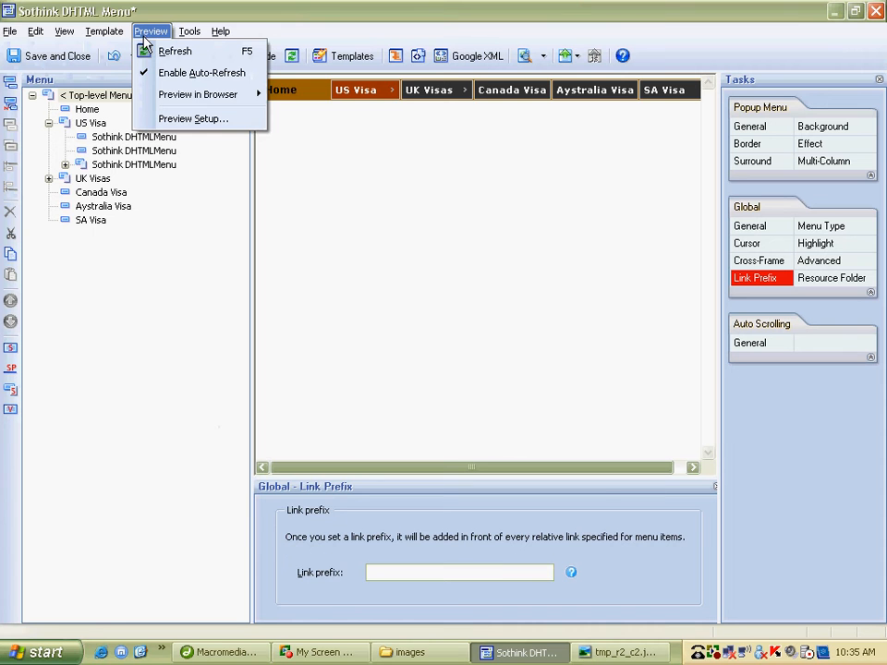
mouse_move(209, 98)
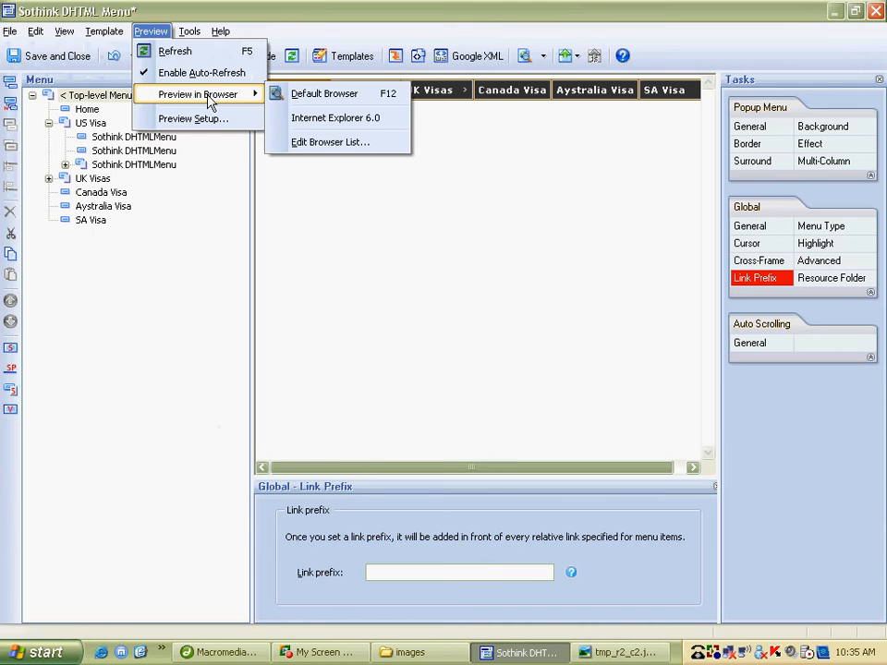
left_click(294, 98)
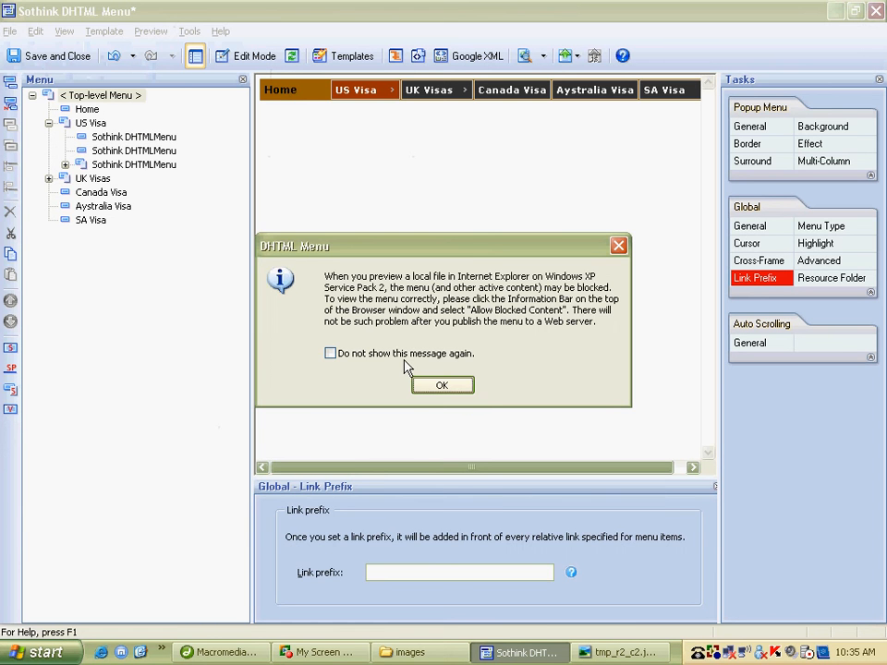
left_click(344, 354)
left_click(431, 393)
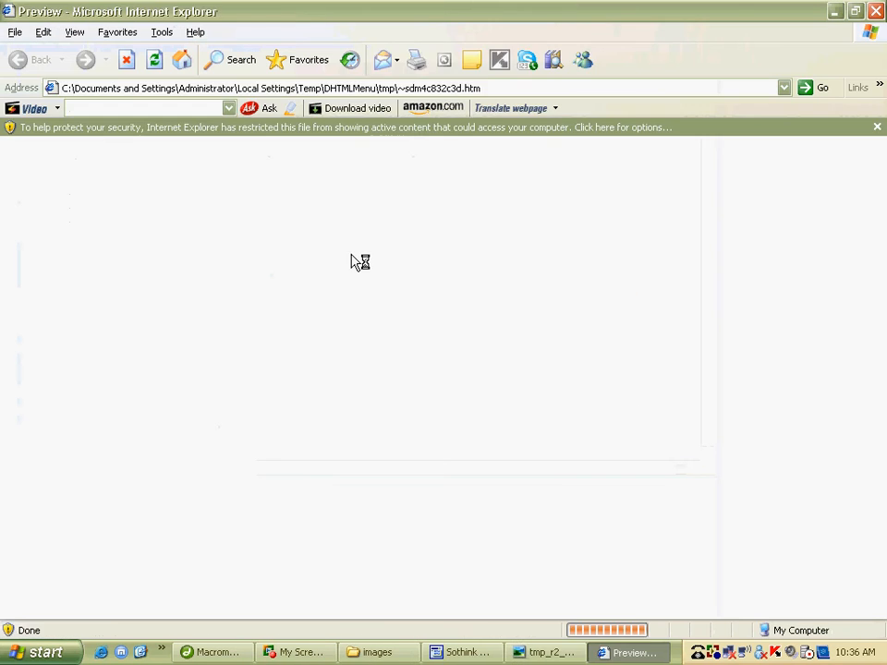
Allow the blocked active content in Internet Explorer to check the rendered menu bar, and close the preview.
left_click(267, 128)
left_click(271, 143)
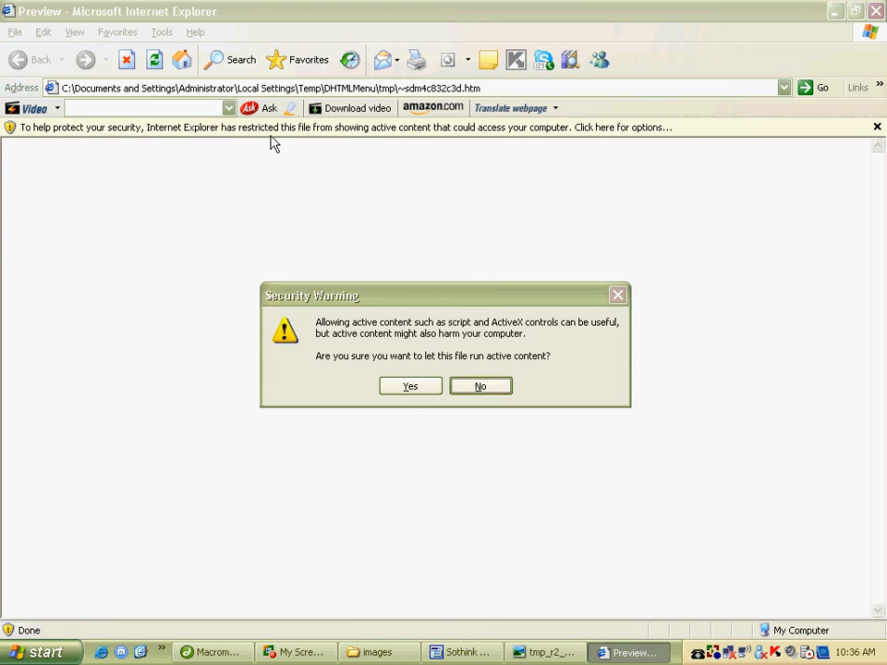
left_click(409, 386)
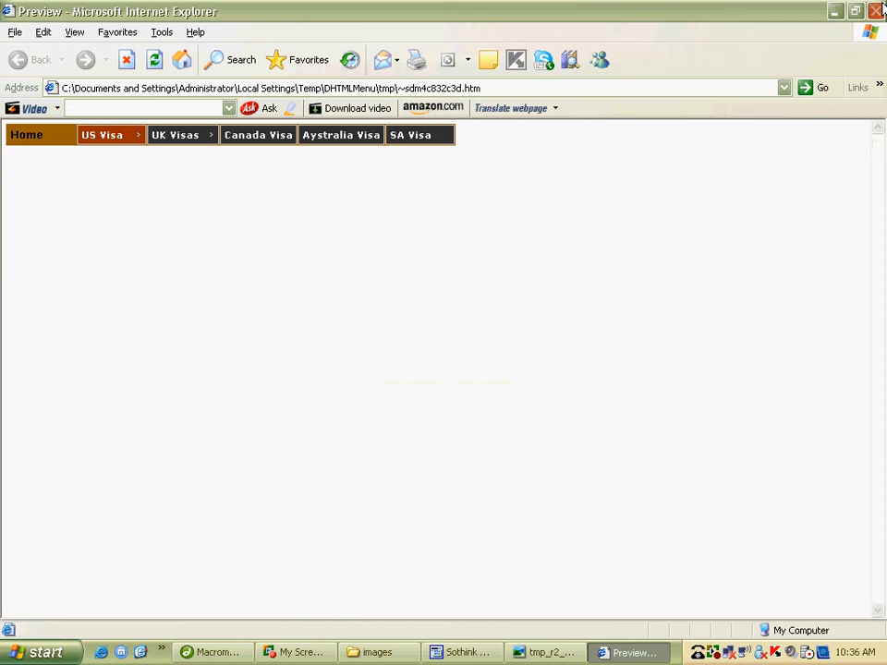
left_click(875, 11)
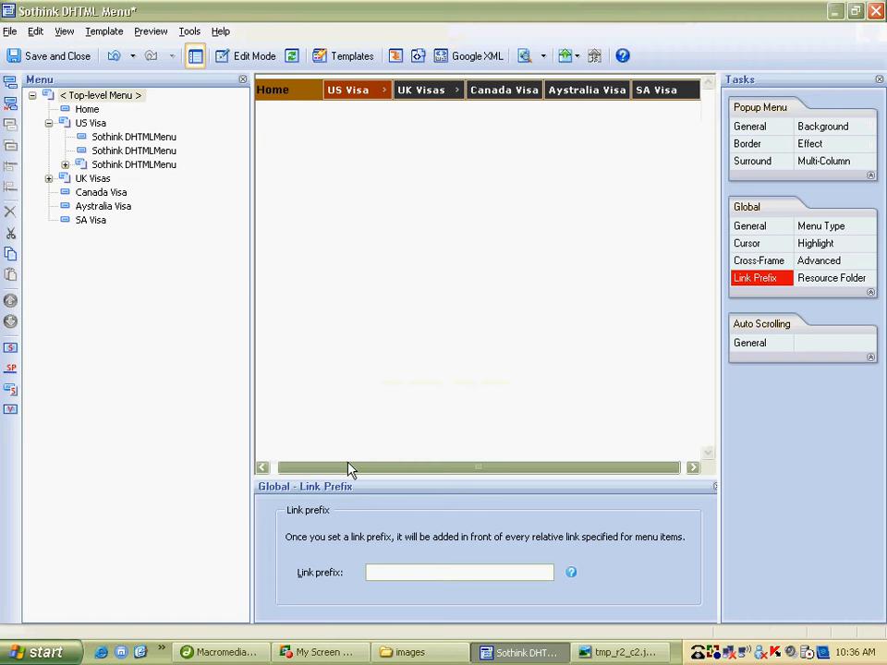
Save and close the finished DHTML menu so that it is inserted into tmp.htm in Dreamweaver.
left_click(225, 653)
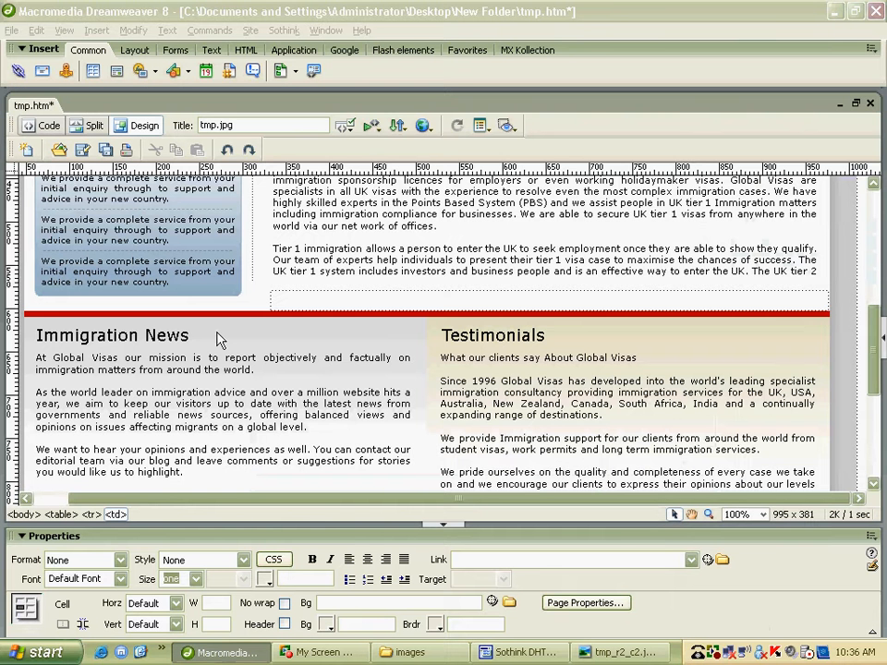
left_click(539, 656)
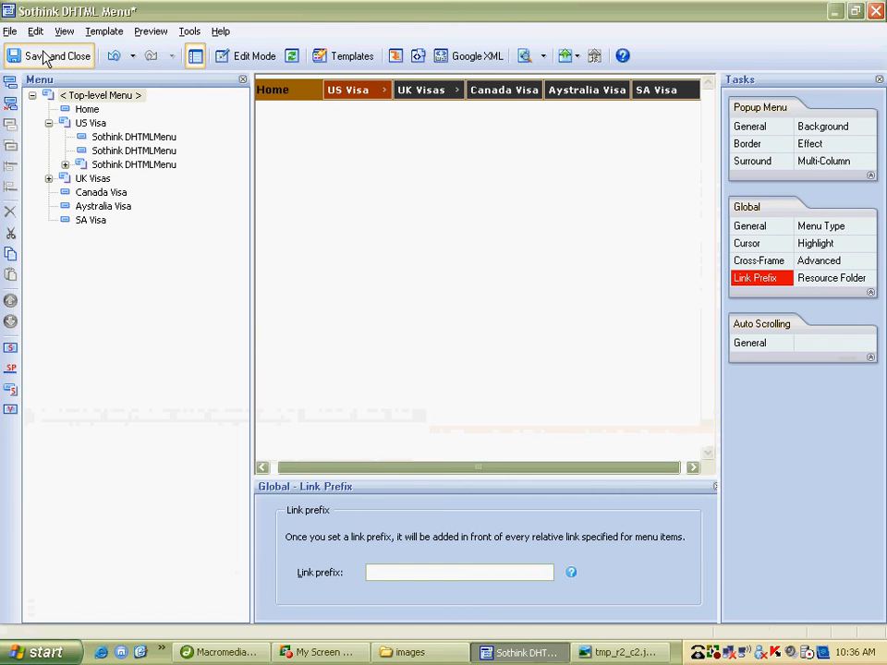
left_click(43, 55)
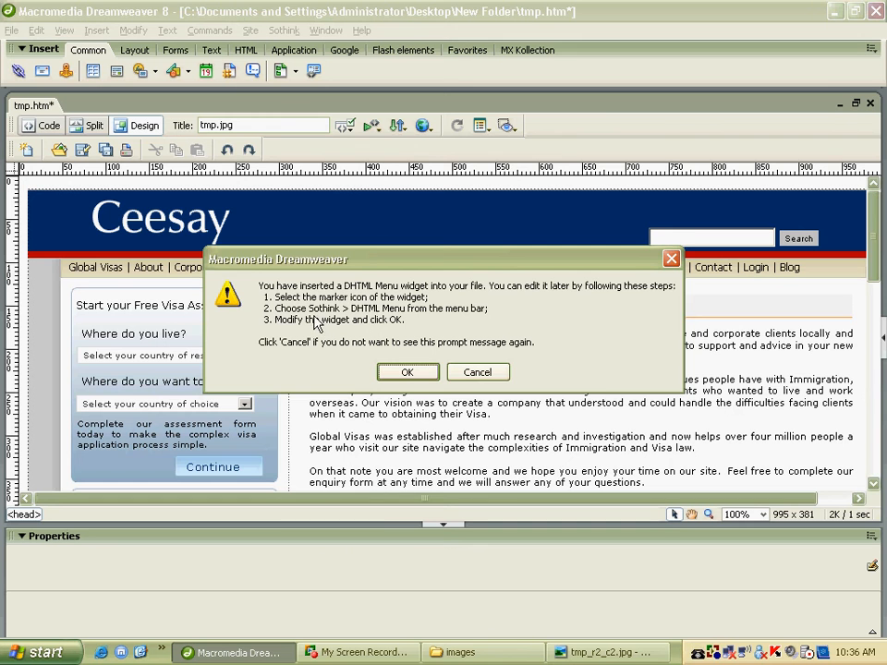
Acknowledge the DHTML widget notice, check the menu's cell above Immigration News, and save tmp.htm for previewing in Internet Explorer.
left_click(409, 371)
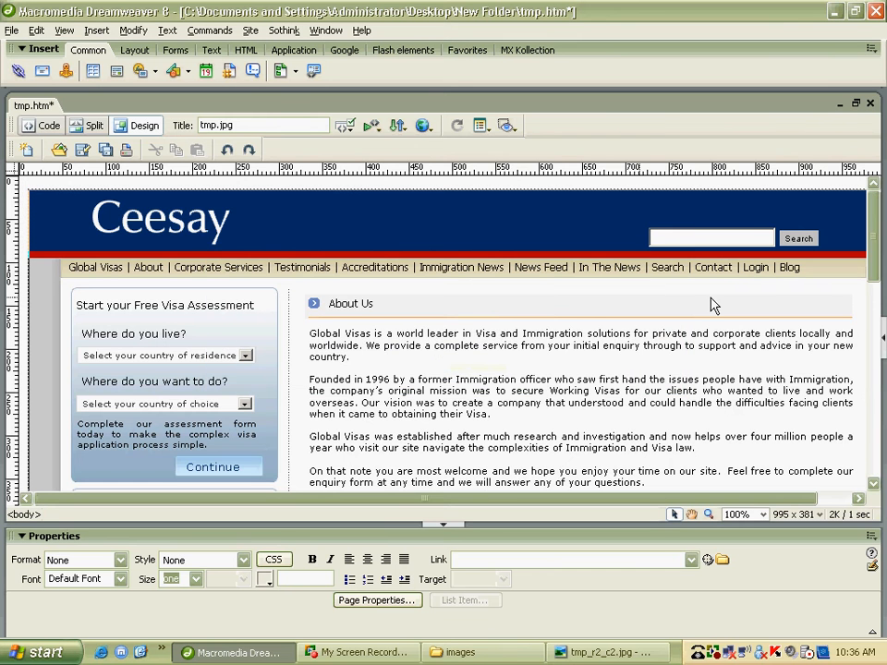
scroll(863, 337, "down", 6)
left_click(329, 369)
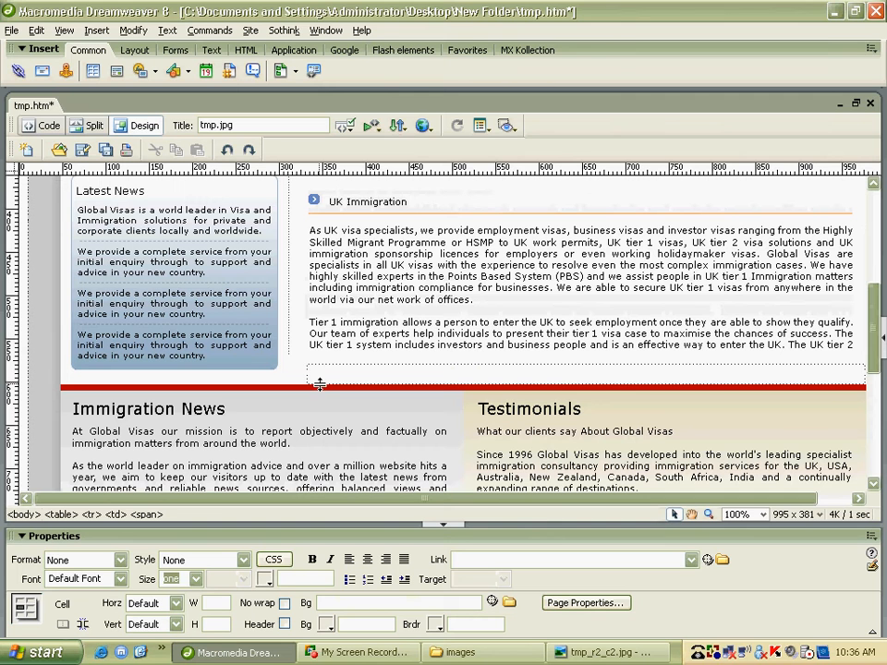
key("ctrl+w")
left_click(372, 352)
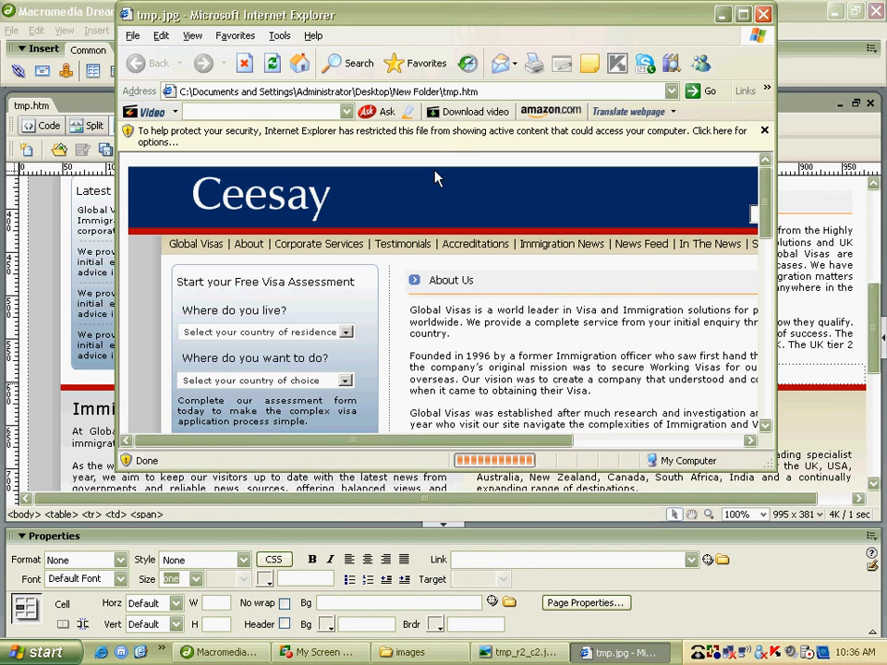
Allow the blocked active content in Internet Explorer and examine the inserted menu bar and its US Visa item in the maximized page.
left_click(411, 384)
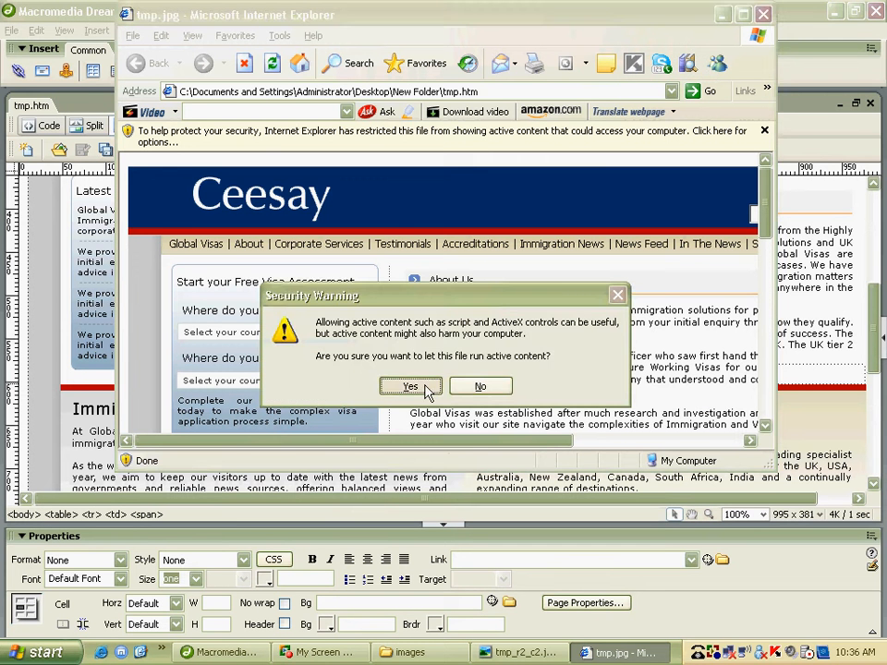
double_click(552, 18)
scroll(881, 275, "down", 5)
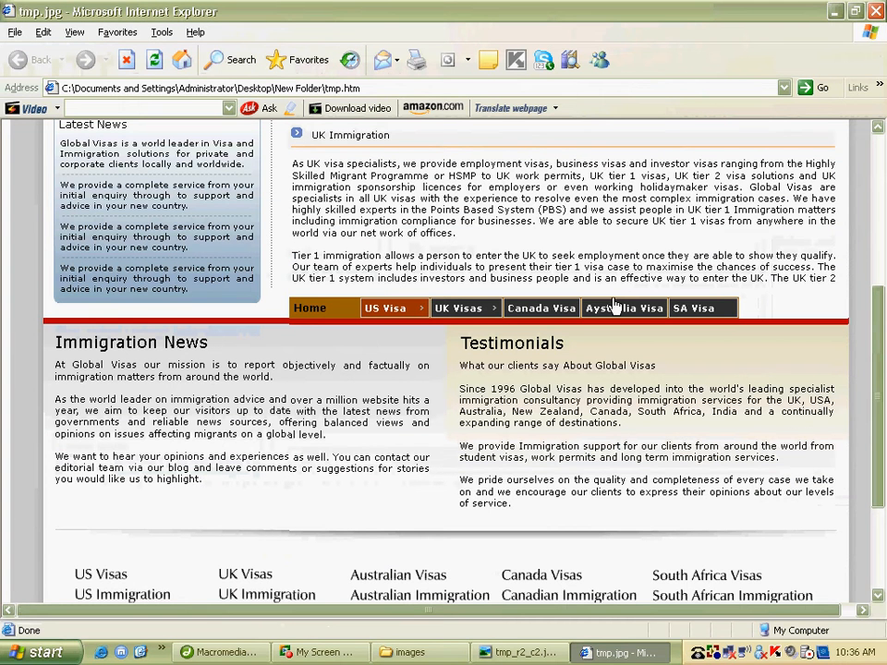
mouse_move(386, 314)
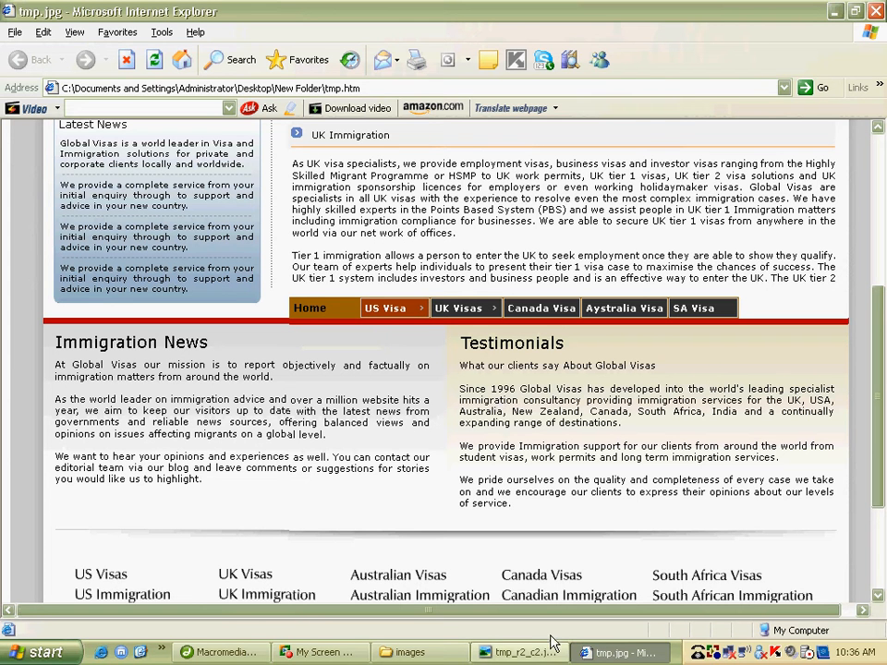
Examine the files in the images folder and its parent New Folder, and close the folder window.
left_click(408, 653)
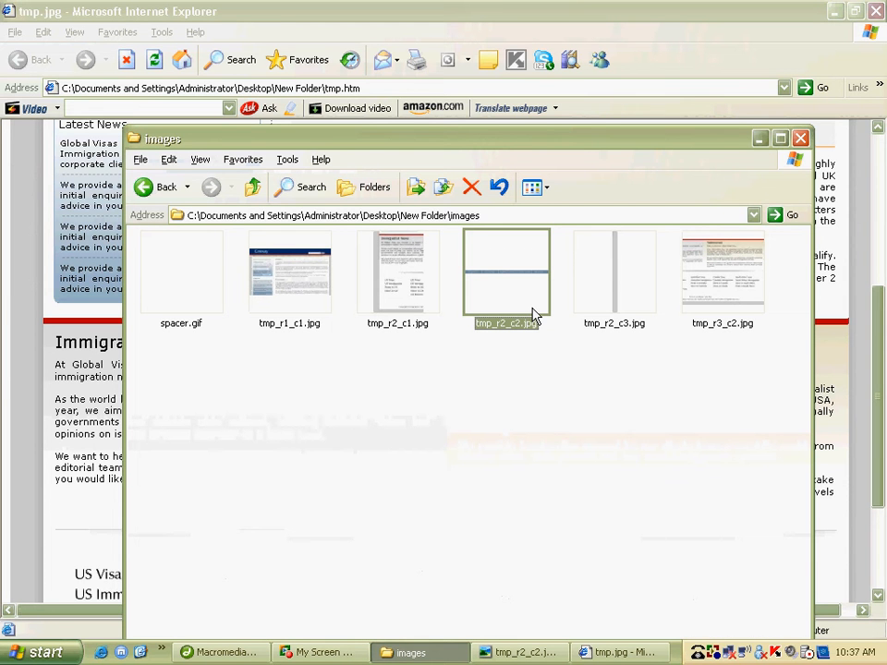
left_click(584, 352)
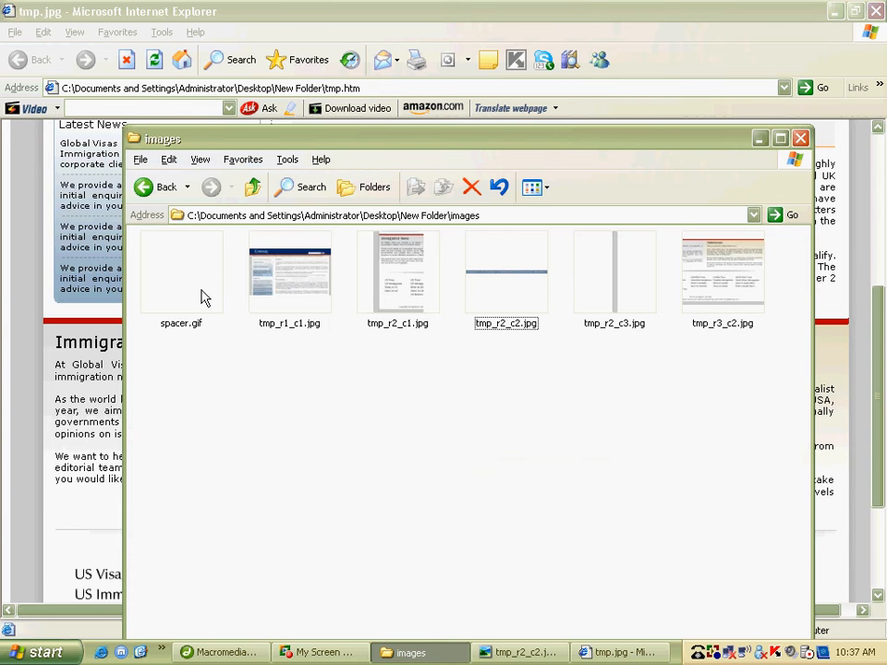
left_click(157, 187)
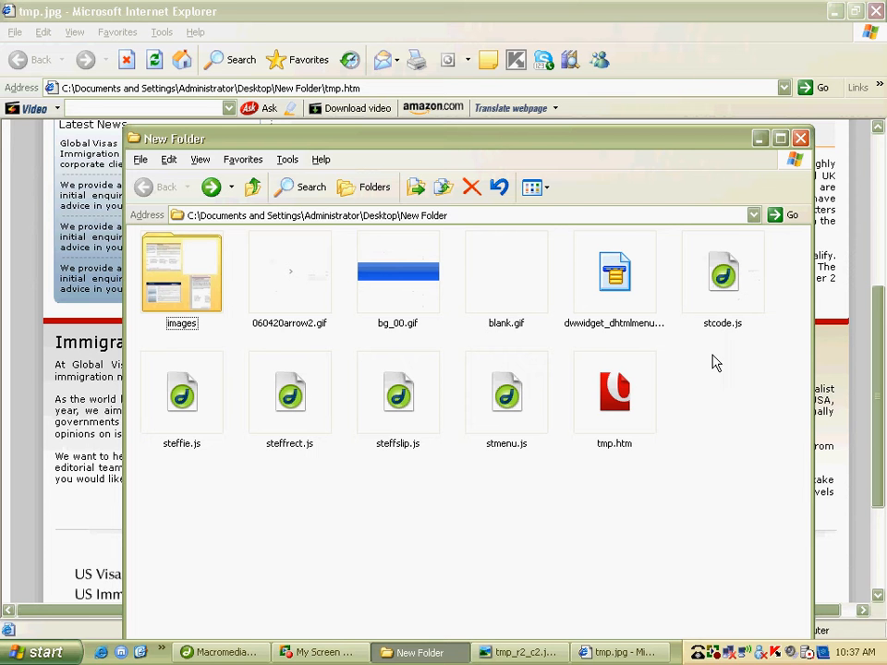
left_click(800, 137)
Clear the open windows off the desktop and view the desktop copy of tmp_r2_c2.jpg.
left_click(601, 657)
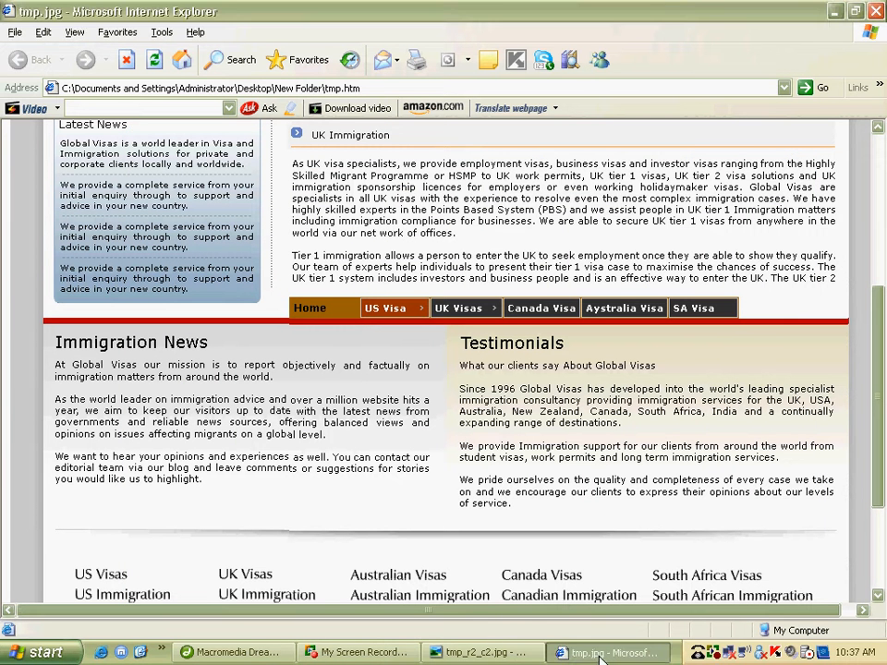
left_click(600, 657)
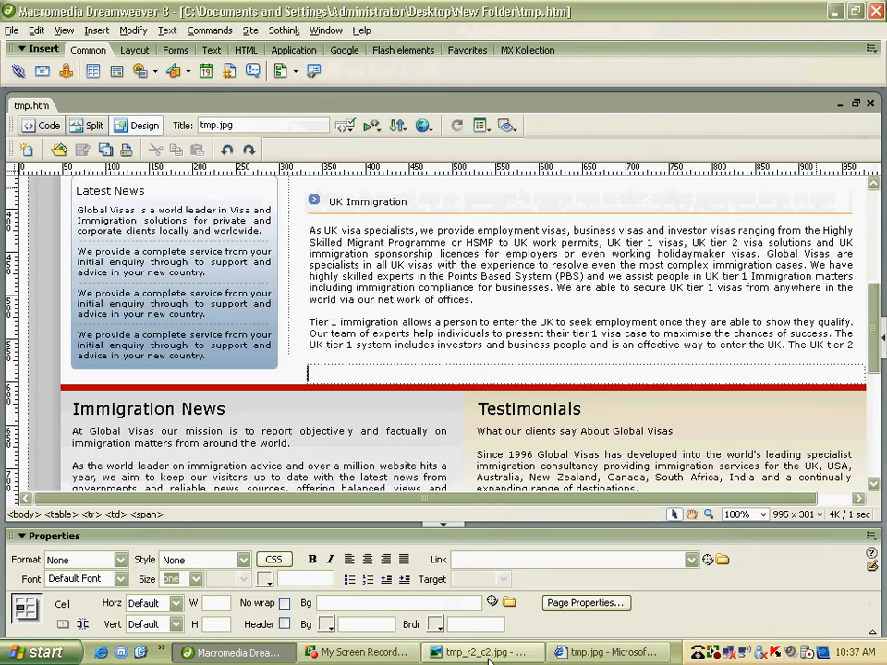
left_click(834, 11)
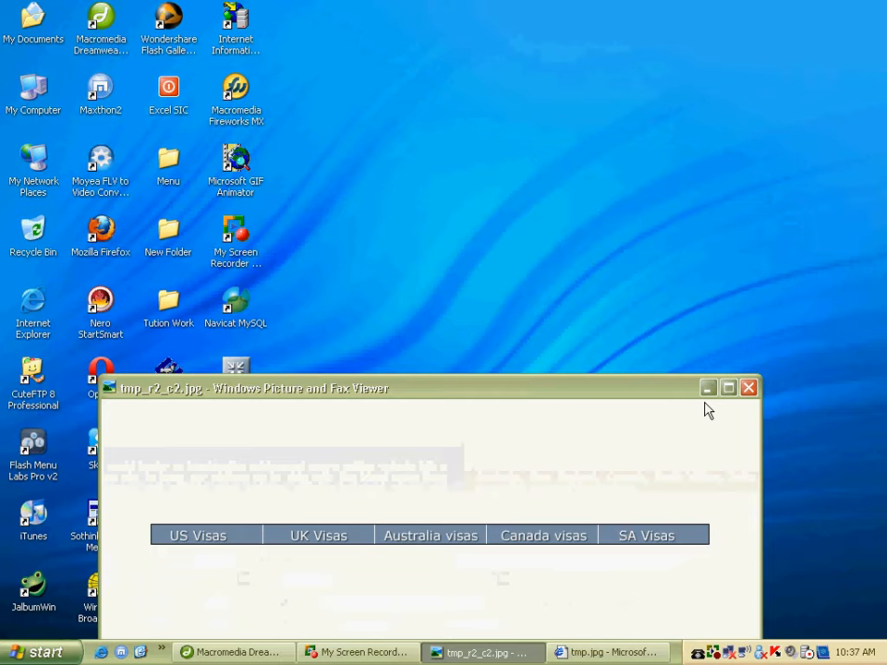
left_click(750, 389)
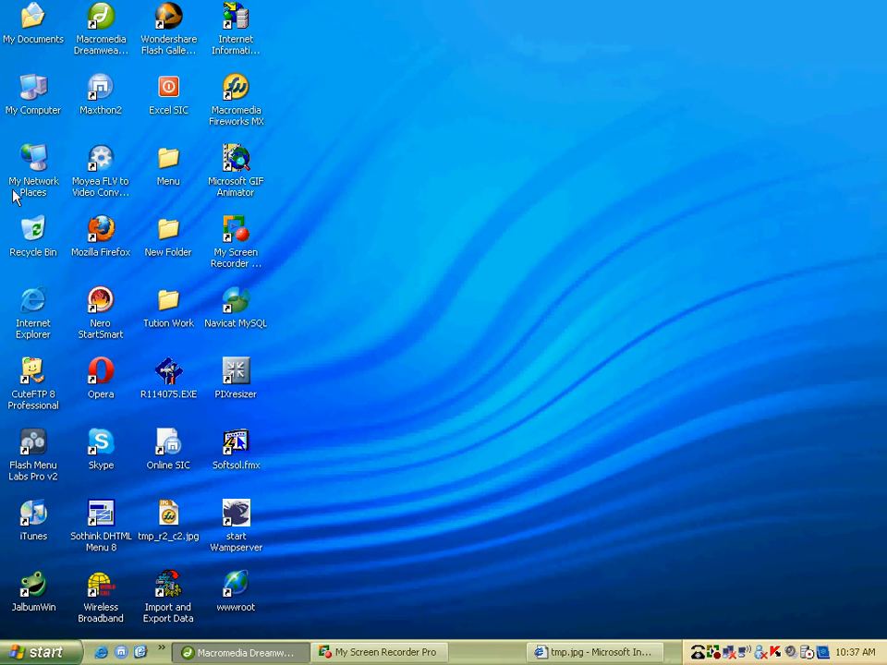
double_click(170, 516)
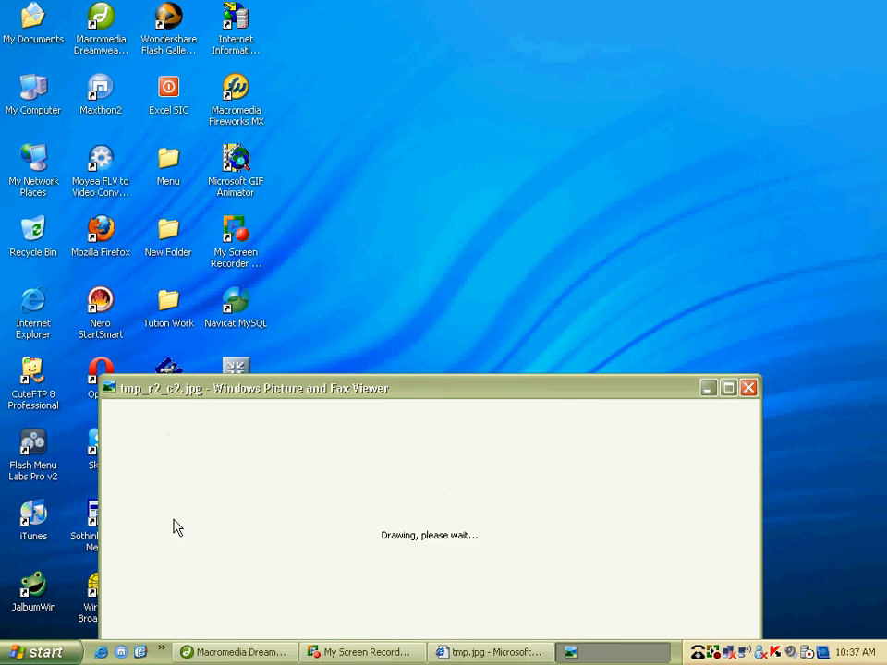
left_click(749, 388)
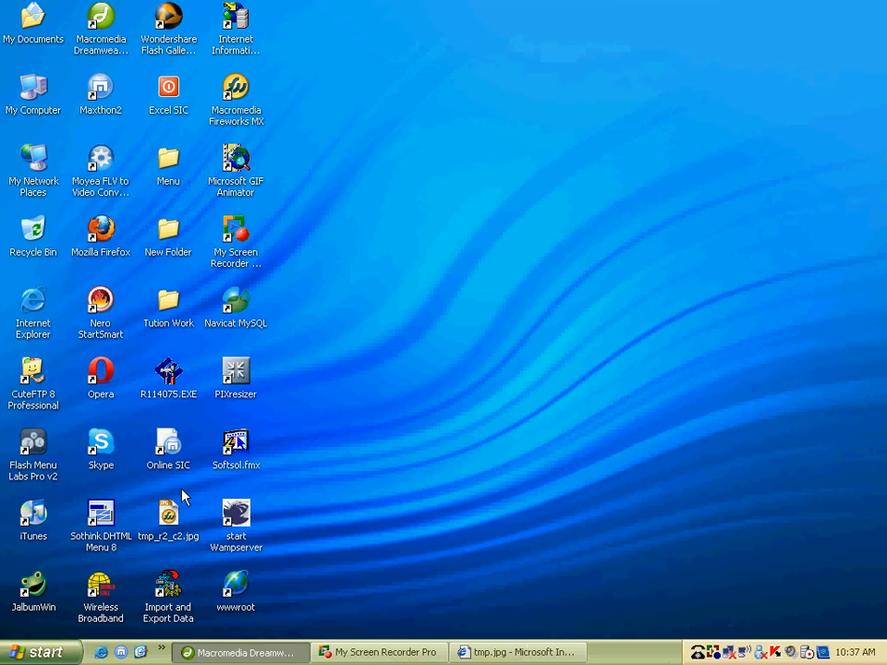
Open My Documents and preview the page designs tmp55.jpg and tmp44.jpg.
double_click(28, 41)
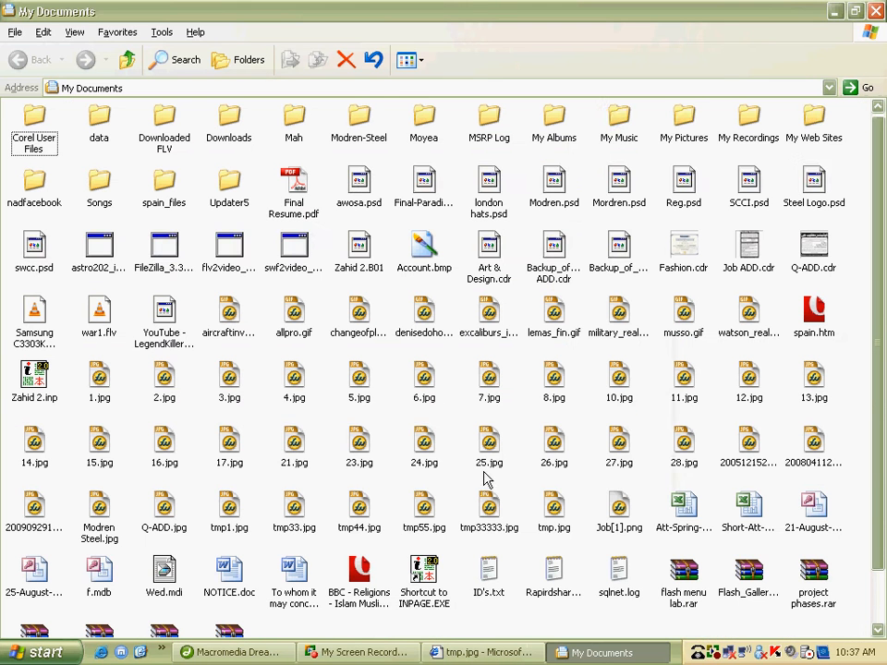
double_click(424, 506)
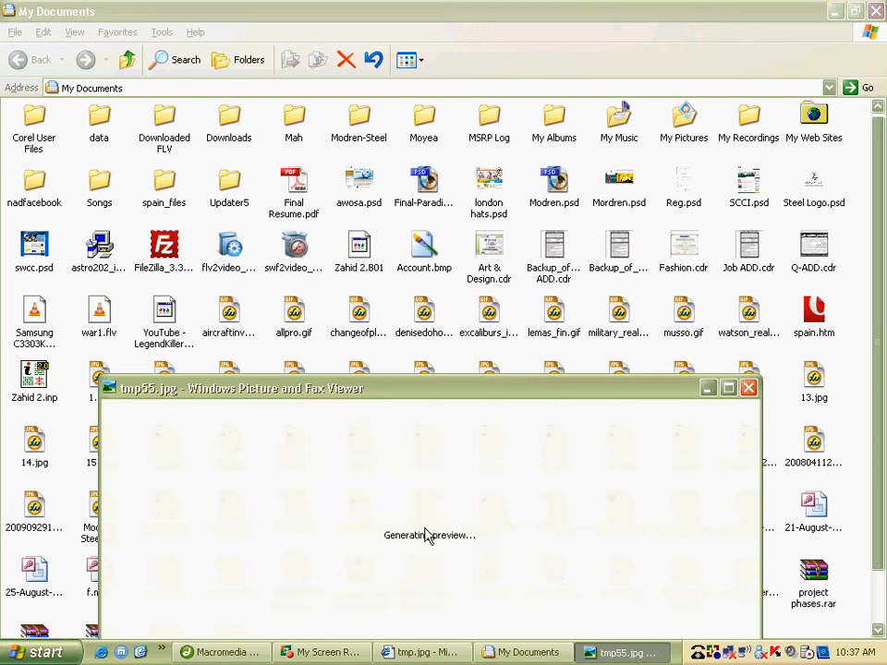
left_click(749, 388)
double_click(363, 518)
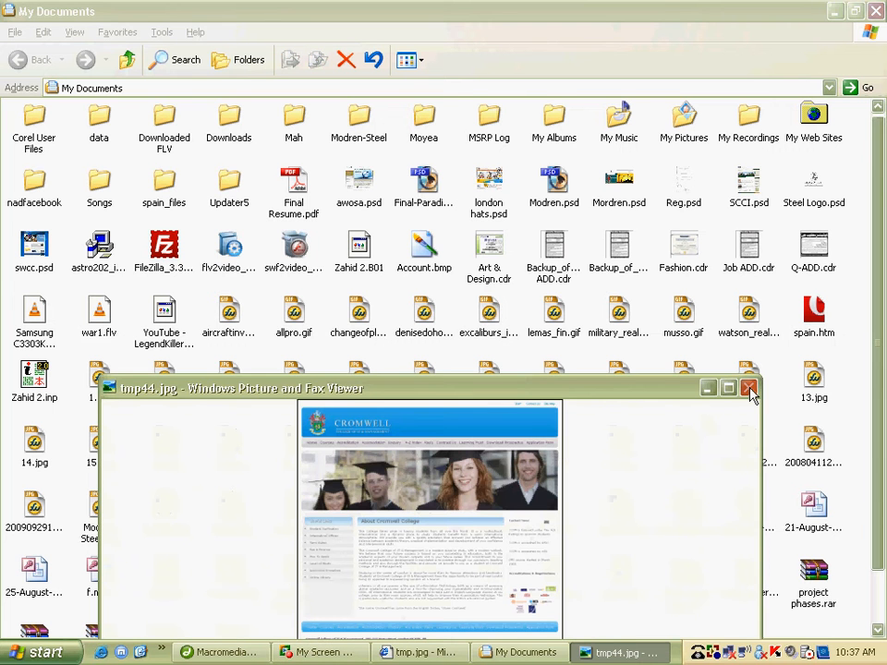
left_click(749, 387)
Open tmp33.jpg from My Documents in Fireworks MX to look at its page design, and close the image.
double_click(303, 520)
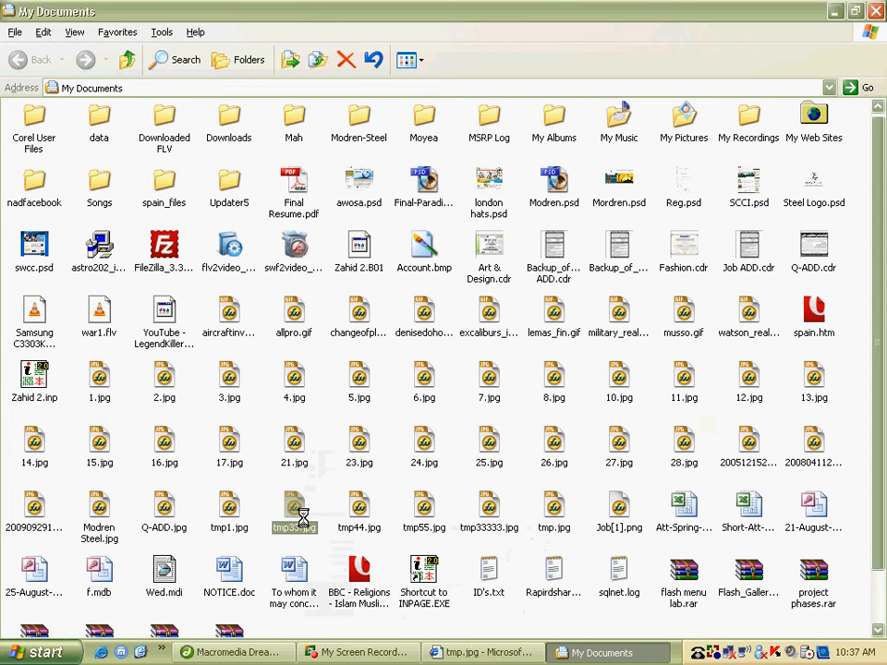
right_click(304, 517)
mouse_move(406, 313)
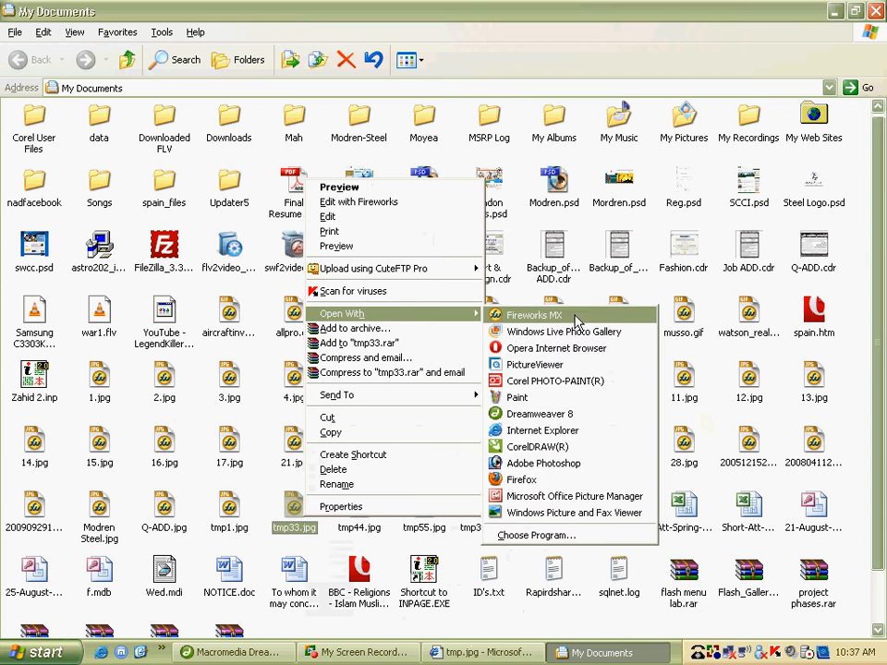
left_click(573, 316)
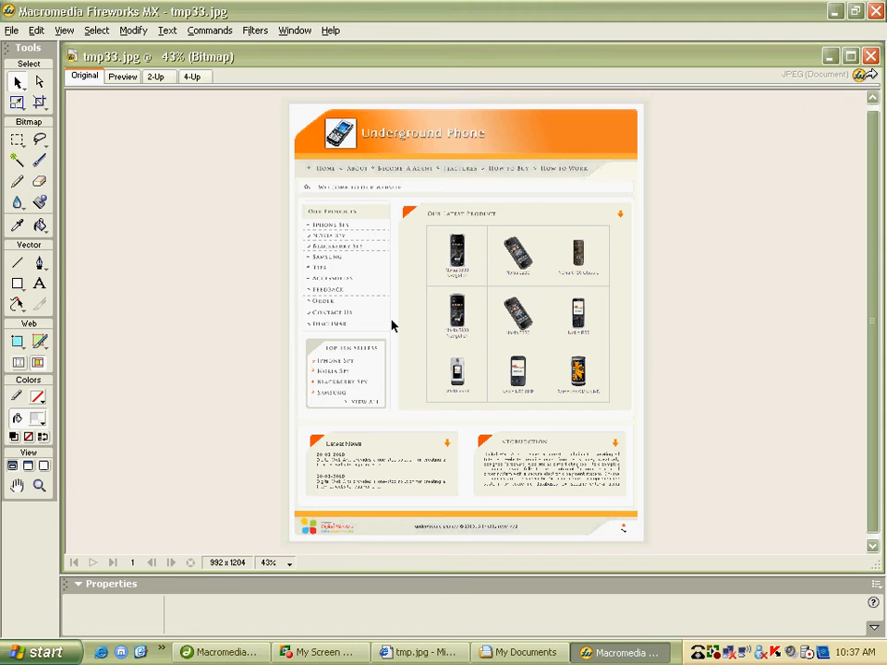
left_click(392, 325)
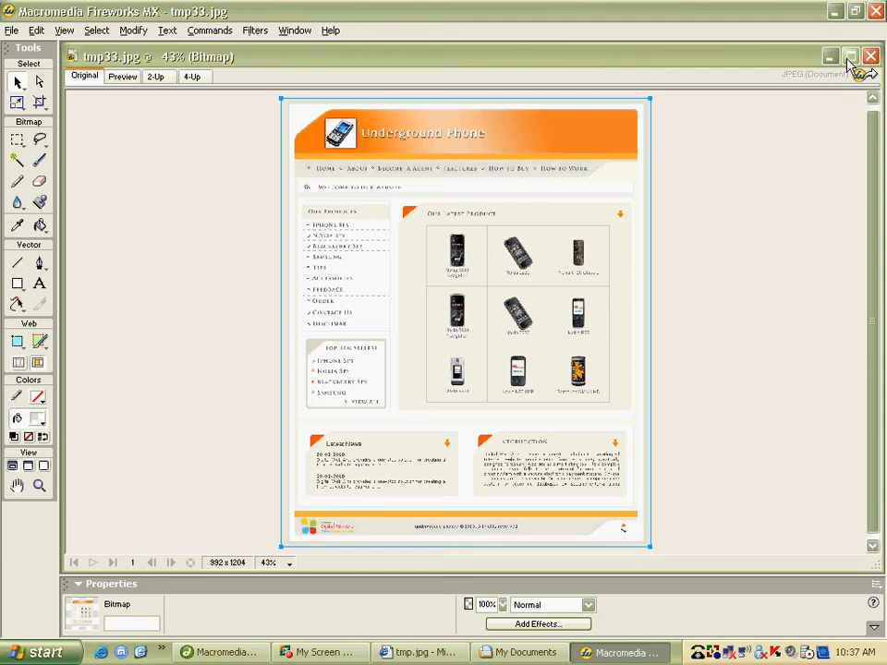
left_click(870, 56)
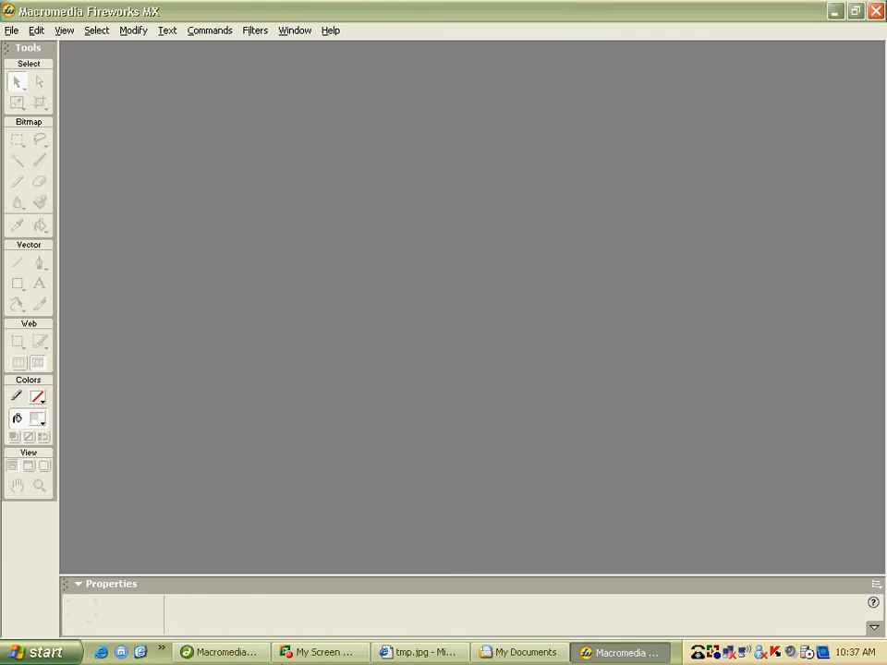
Open tmp1.jpg from My Documents in Fireworks MX and view its header and navigation bar at 100%.
left_click(482, 653)
left_click(229, 514)
right_click(231, 514)
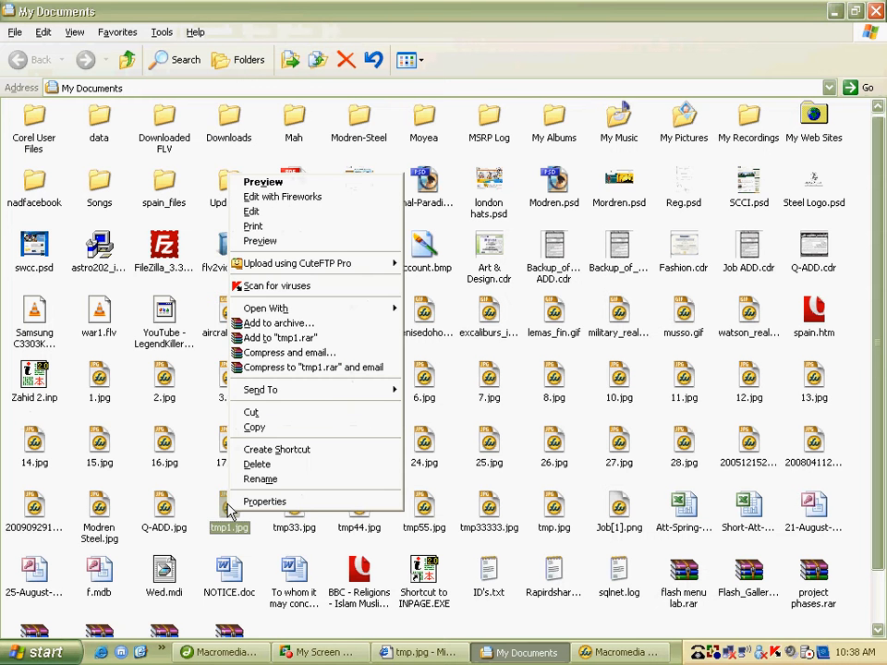
mouse_move(308, 314)
left_click(447, 312)
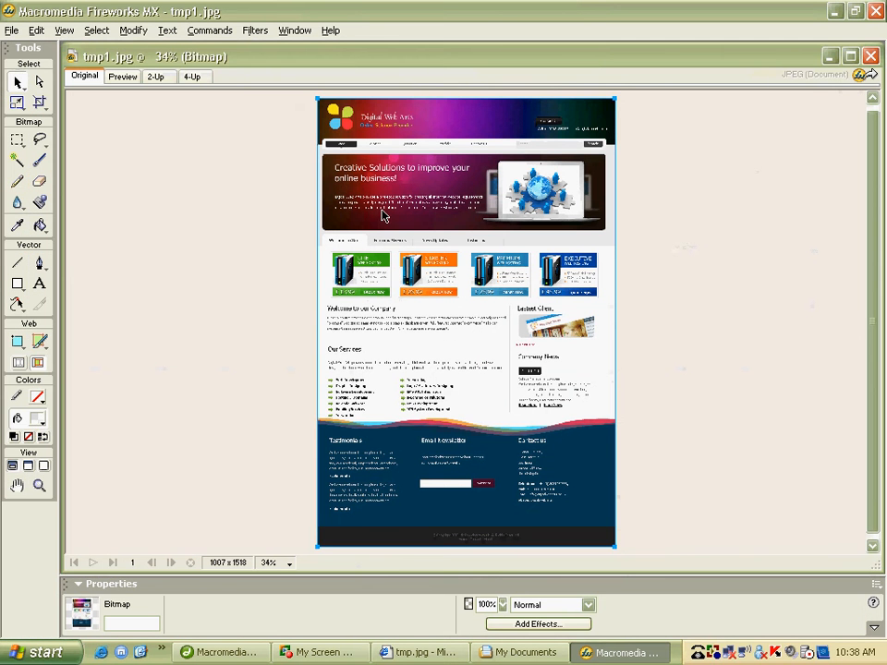
key("ctrl+=")
key("ctrl+=")
key("ctrl+=")
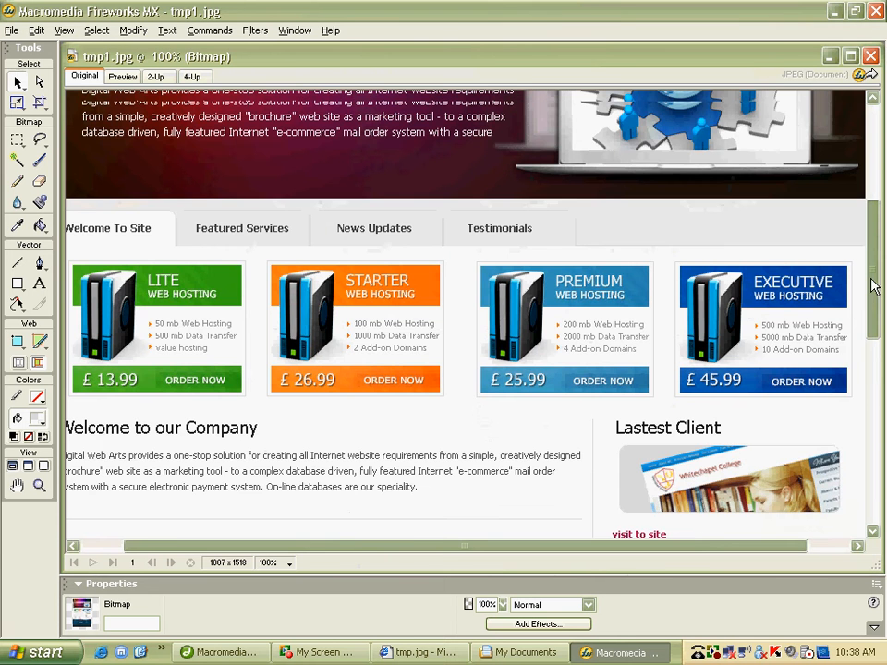
left_click_drag(873, 287, 835, 178)
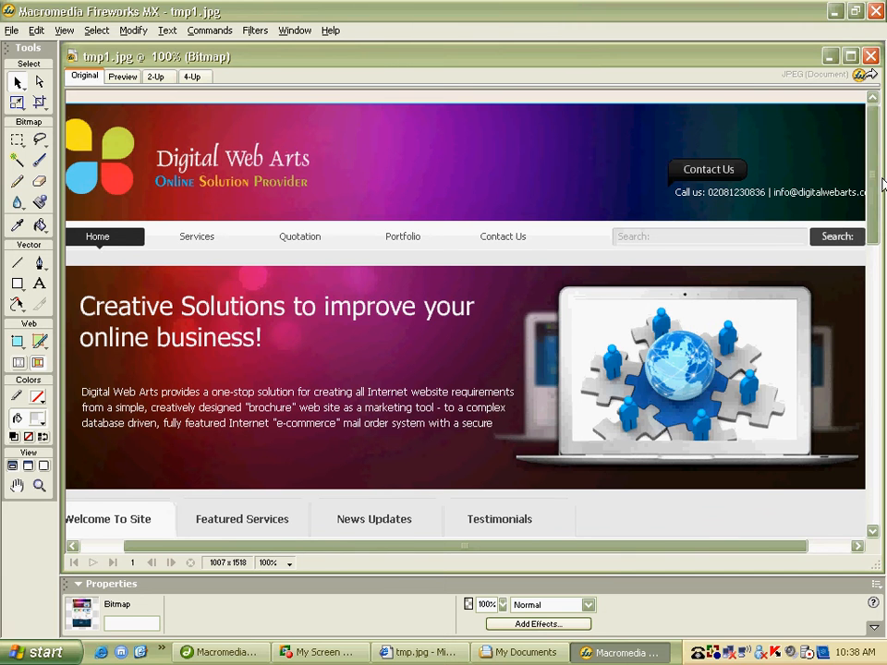
left_click_drag(298, 546, 241, 548)
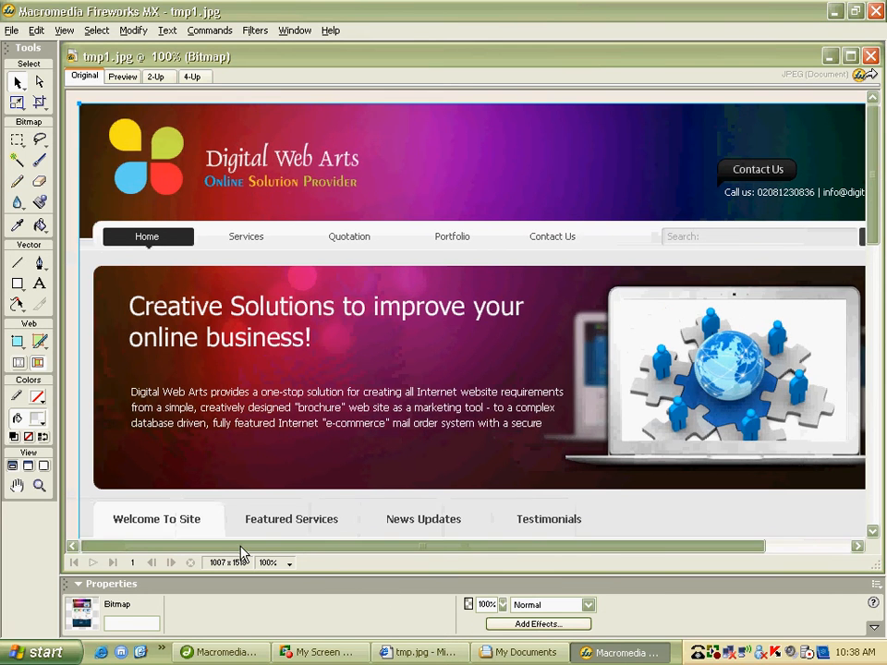
Draw a slice over the navigation links from Home to Contact Us, and close Fireworks without saving tmp1.jpg.
left_click(16, 340)
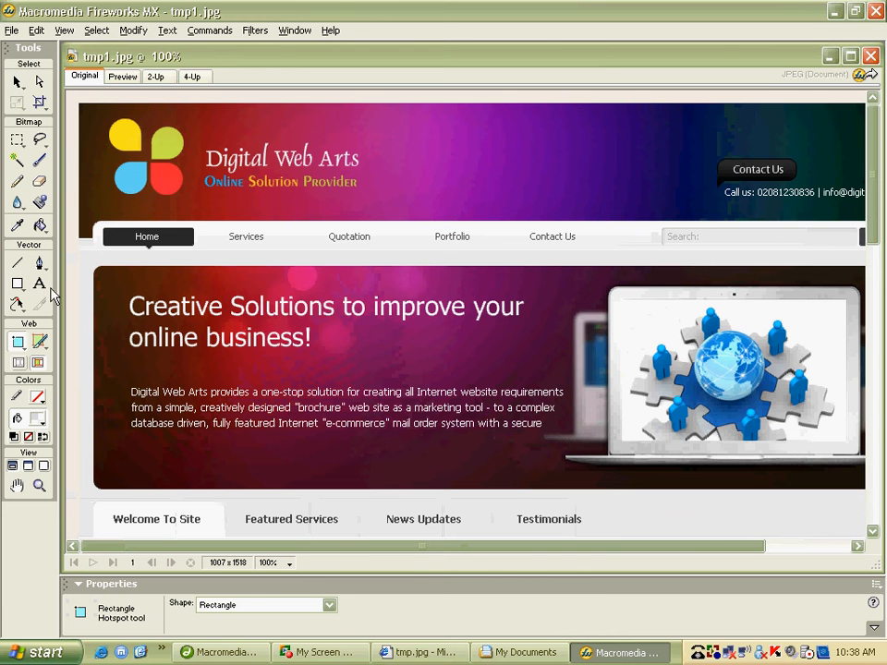
left_click(39, 342)
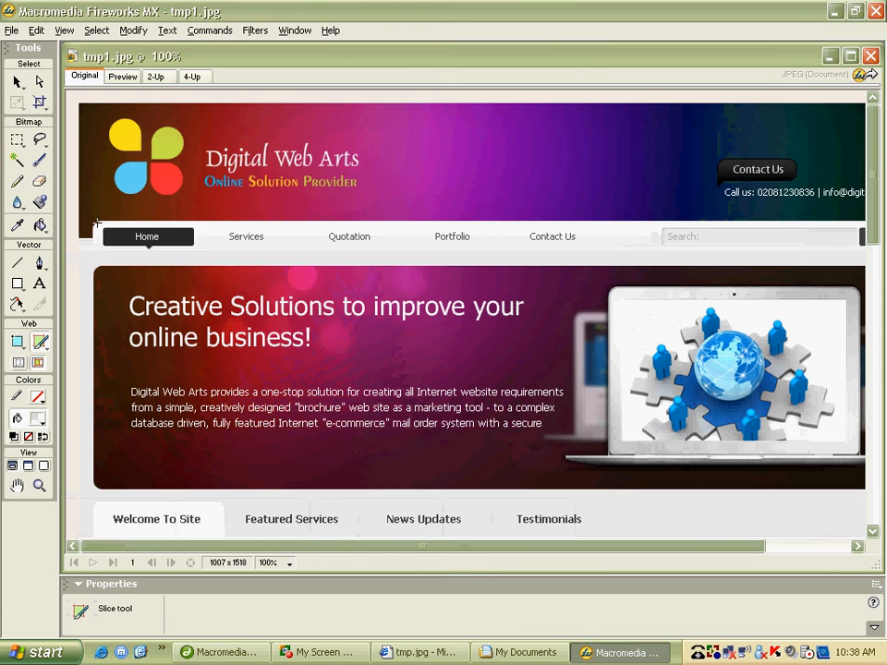
left_click_drag(96, 224, 647, 248)
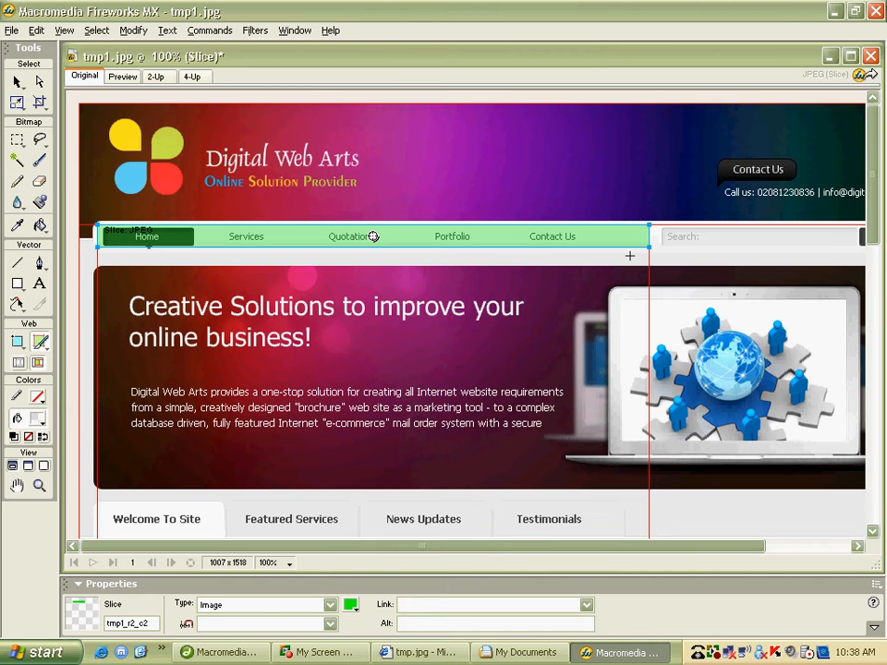
left_click(876, 11)
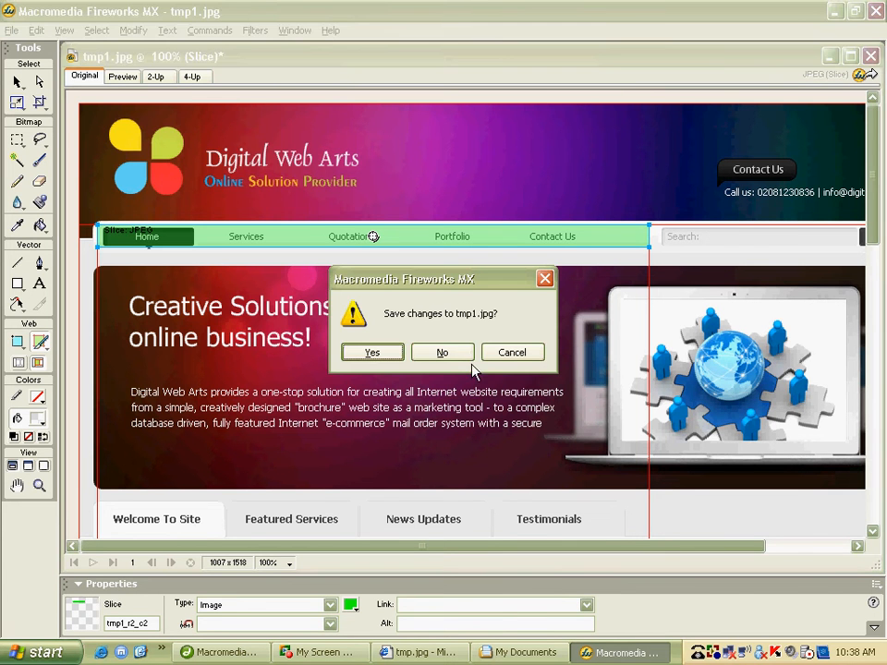
left_click(443, 353)
Review the upper part of the previewed page in Internet Explorer and of tmp.htm in Dreamweaver.
left_click(465, 654)
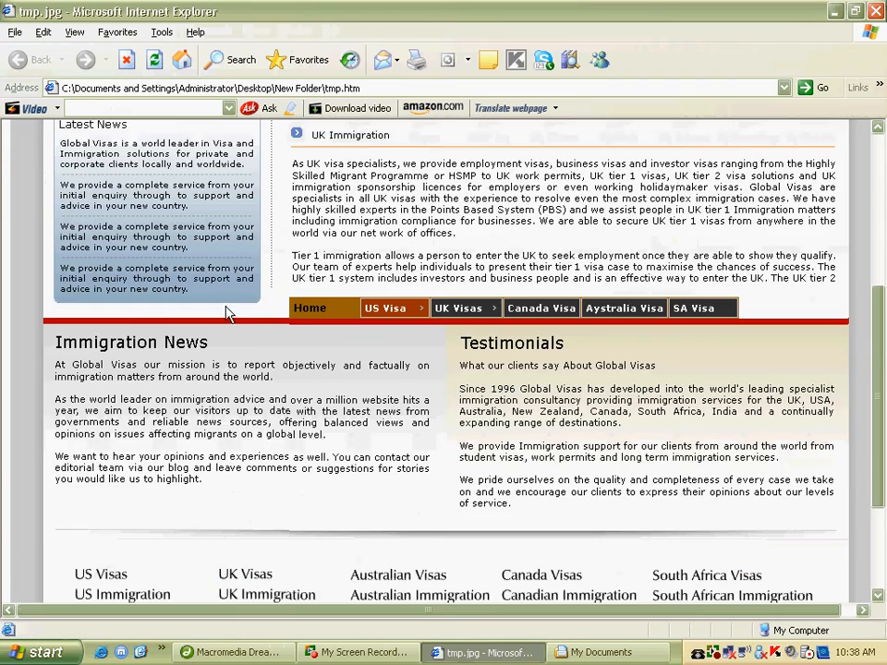
scroll(337, 351, "up", 5)
left_click(282, 650)
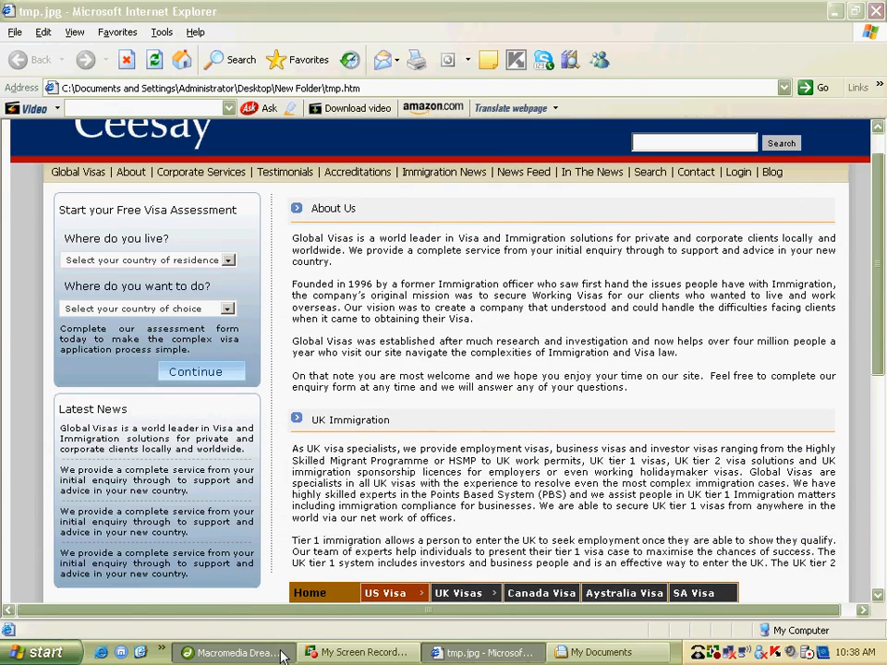
scroll(287, 263, "up", 5)
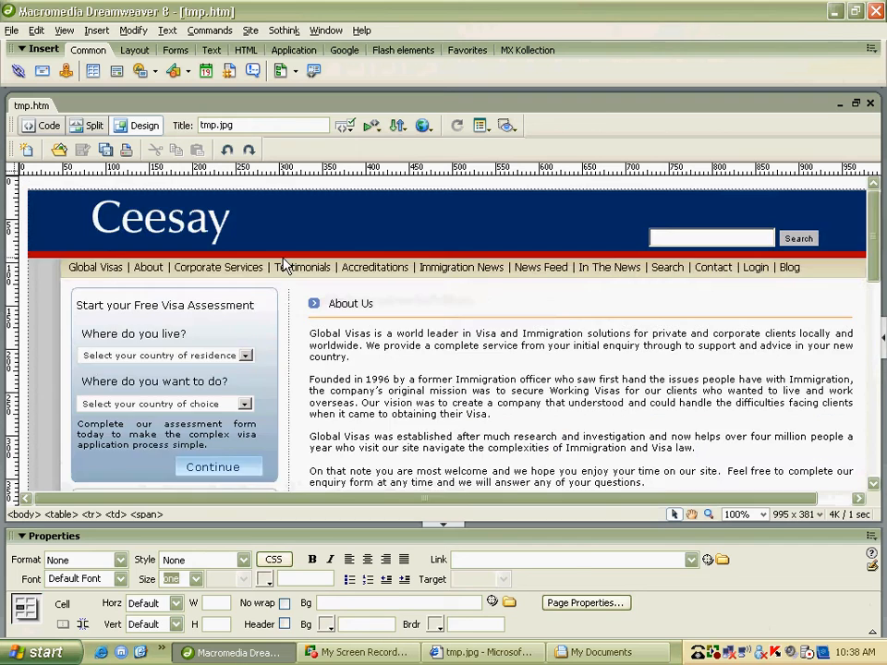
Try deleting the upper page image, the Immigration News image and the Testimonials image from the table in tmp.htm.
left_click(286, 264)
scroll(463, 377, "down", 8)
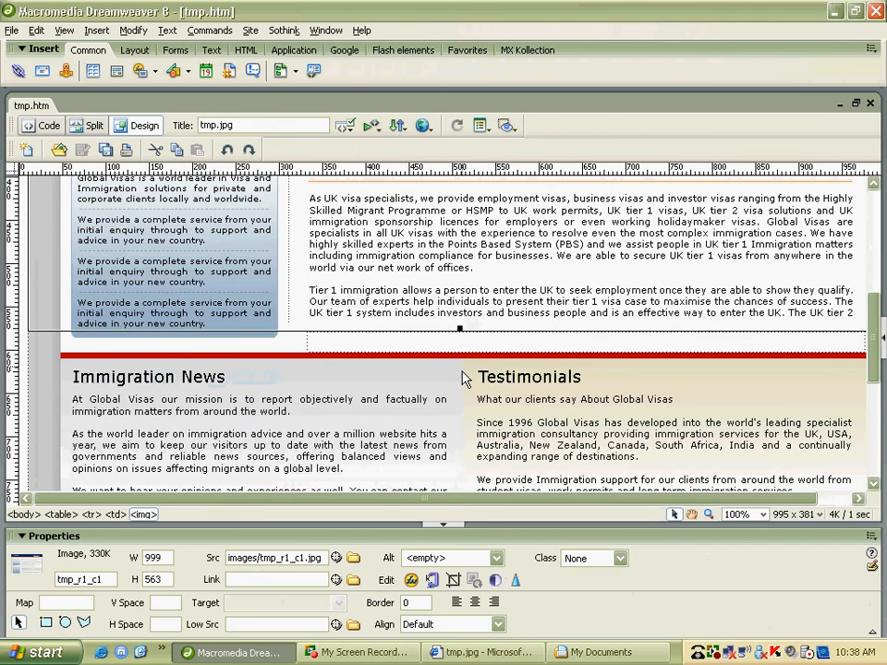
scroll(464, 377, "up", 1)
key("Delete")
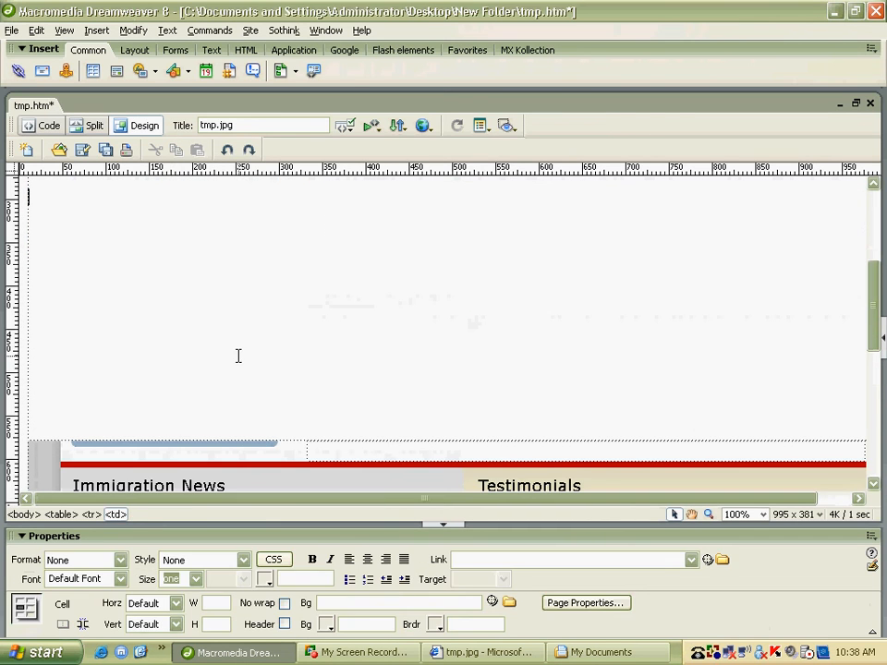
left_click(163, 466)
key("Delete")
left_click(443, 428)
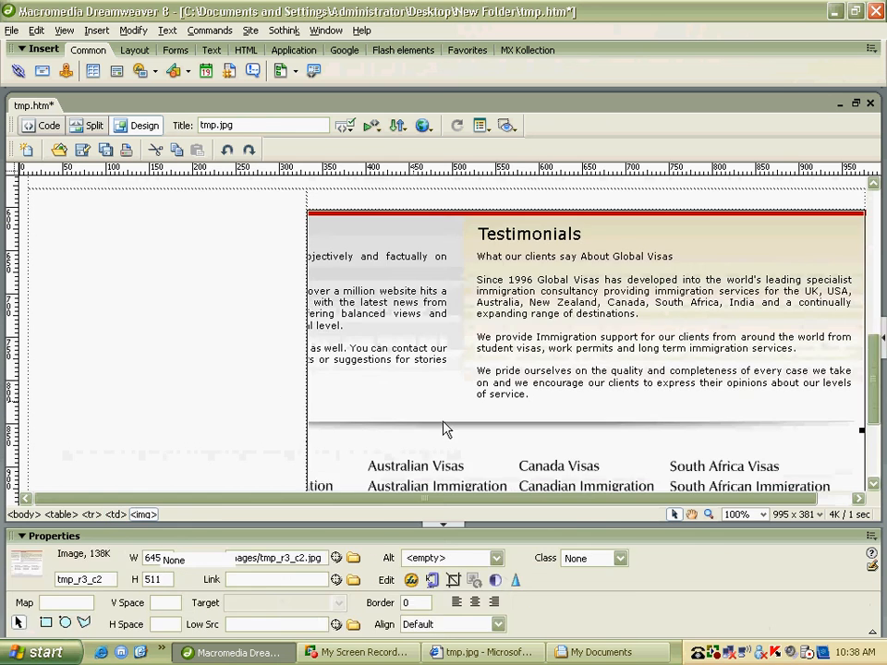
key("Delete")
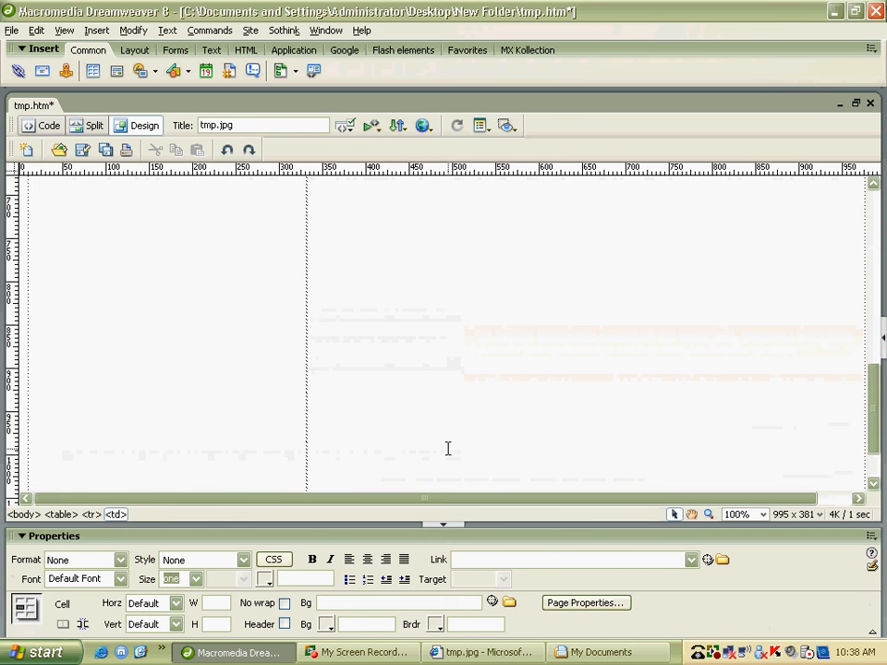
scroll(444, 440, "up", 3)
left_click(359, 350)
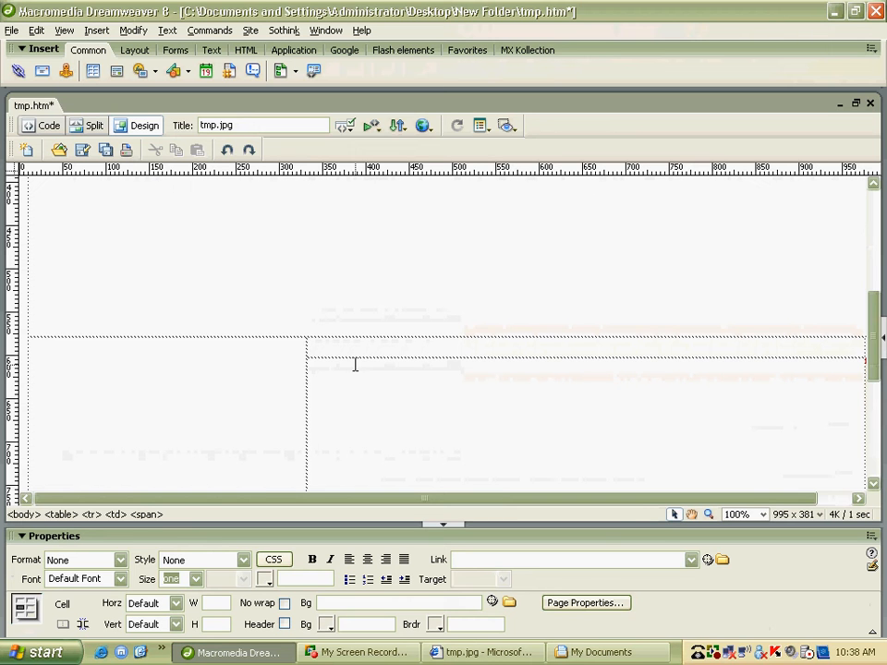
left_click(357, 370)
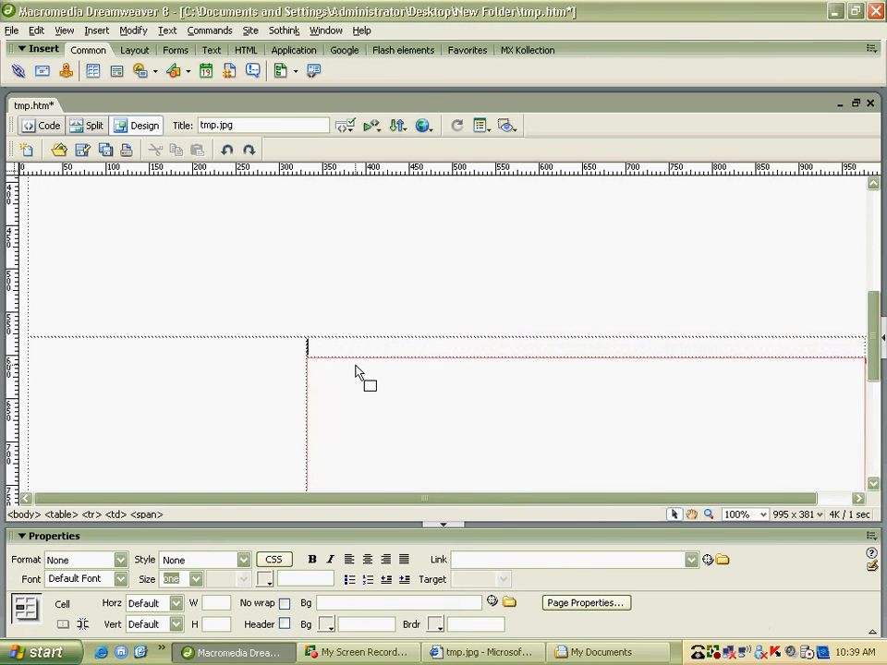
Undo the image deletions in tmp.htm and look over the page's content areas.
left_click(359, 371)
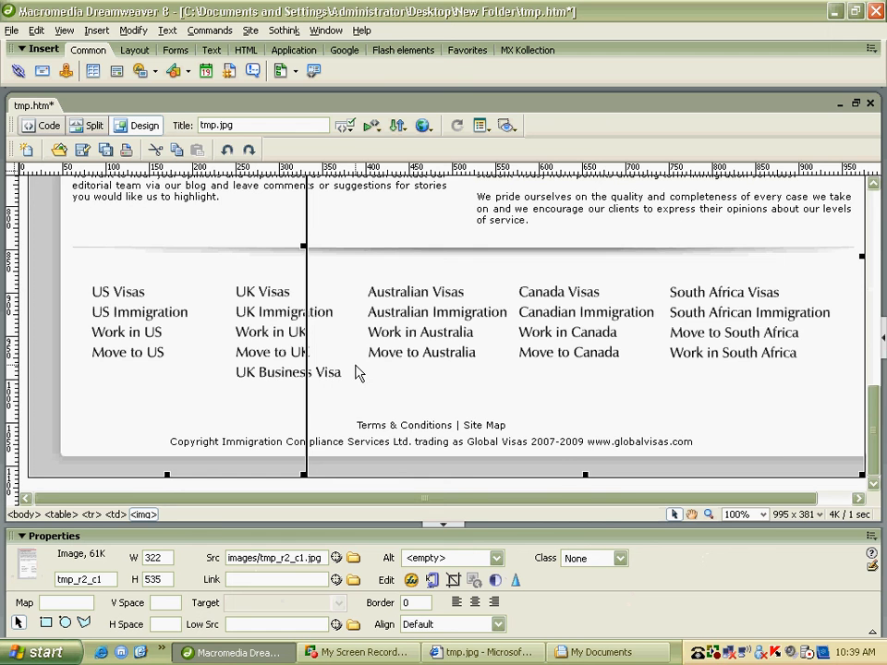
scroll(358, 370, "up", 5)
scroll(359, 364, "up", 4)
key("ctrl+z")
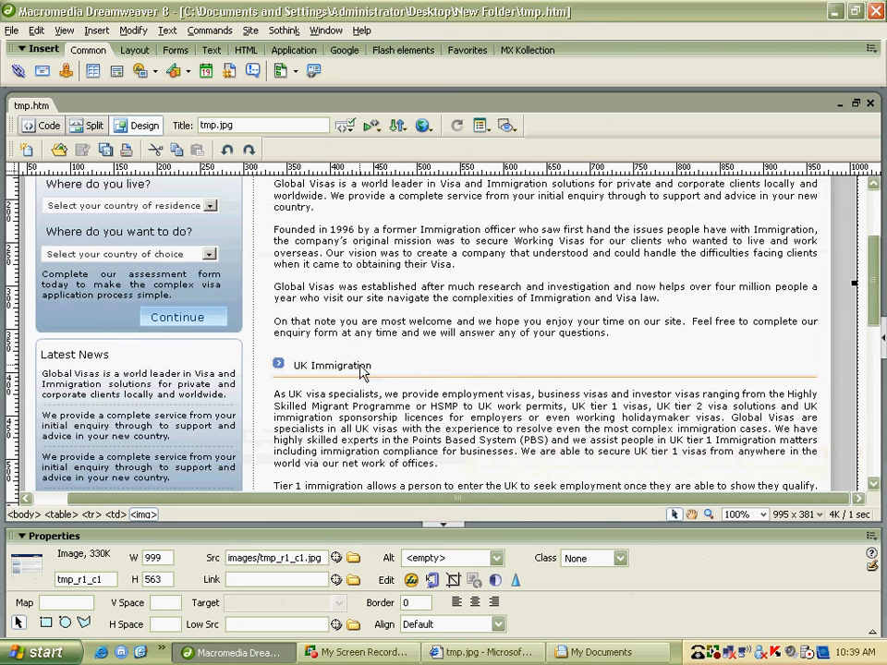
scroll(359, 370, "up", 2)
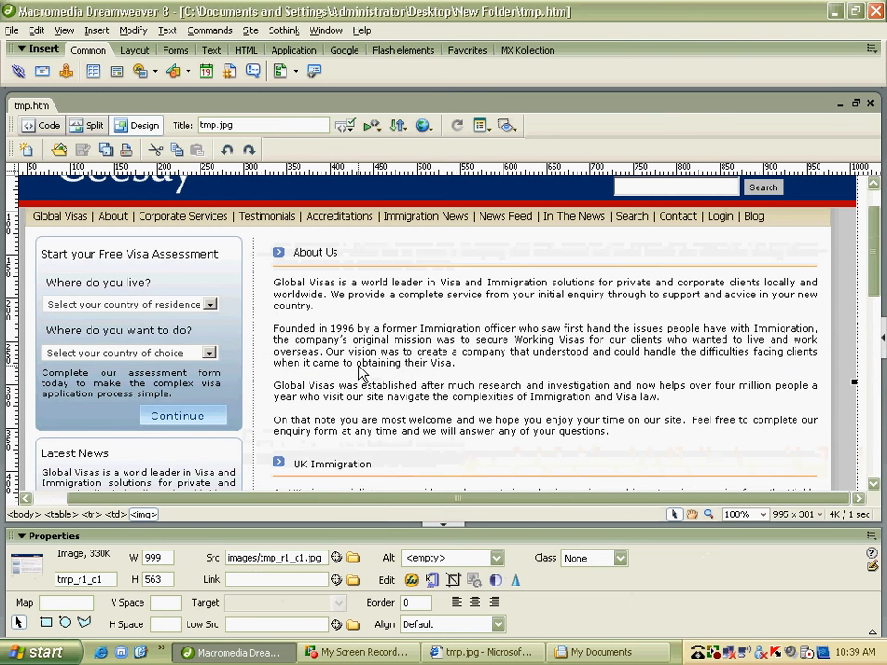
scroll(360, 372, "down", 8)
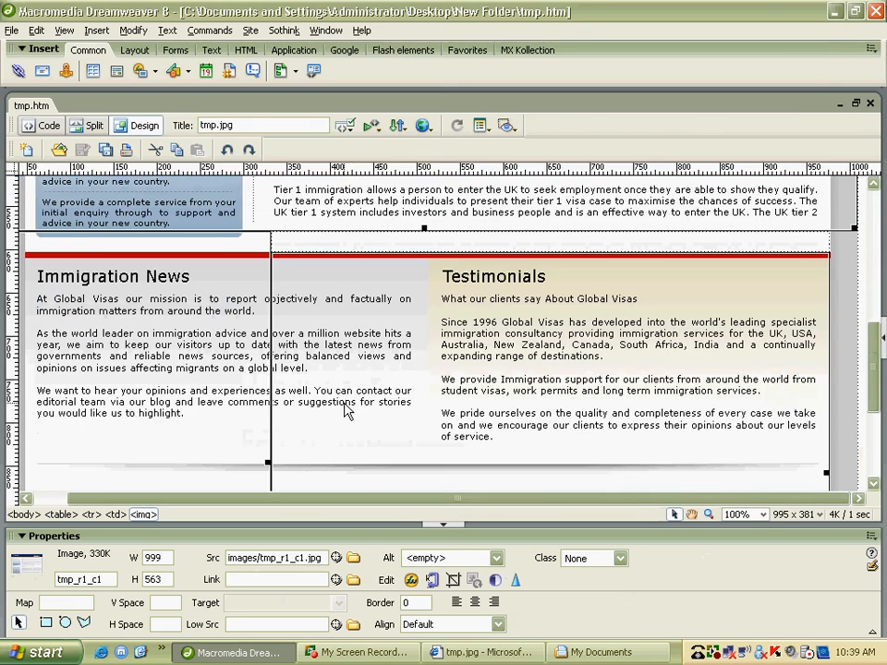
Open tmp1.jpg from My Documents in Windows Picture and Fax Viewer, view its design enlarged, and close the viewer.
left_click(500, 660)
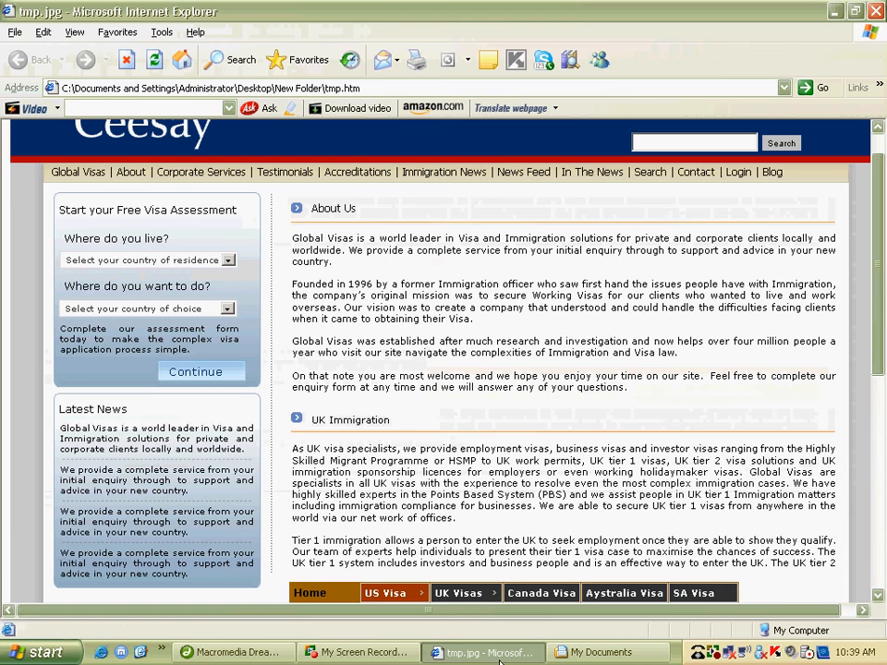
left_click(603, 653)
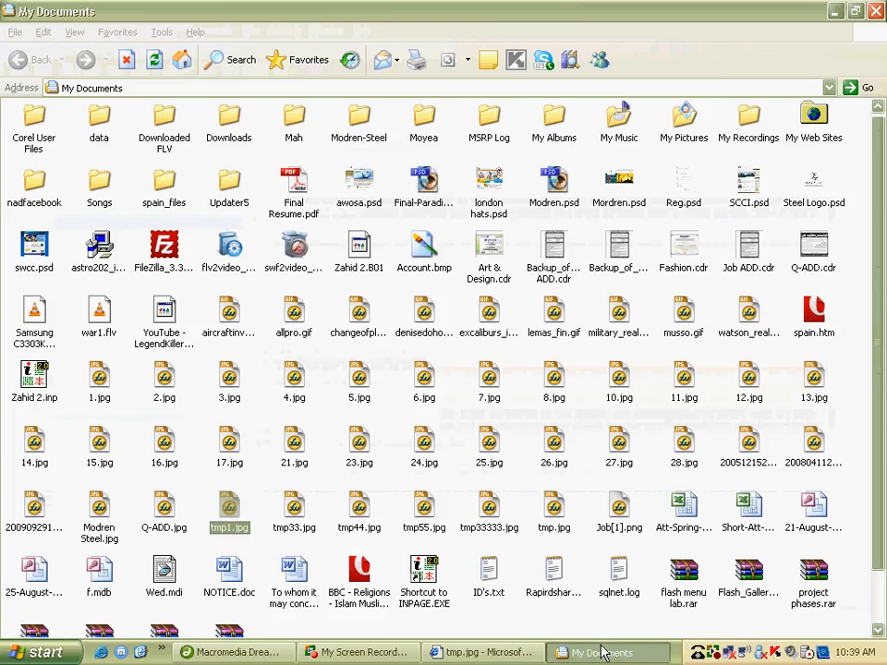
double_click(222, 519)
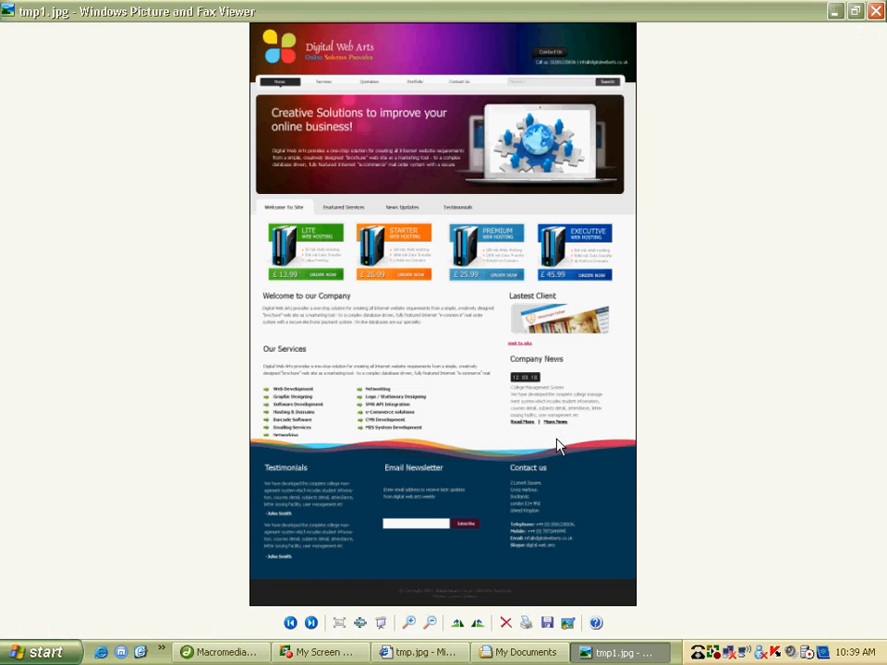
left_click(410, 623)
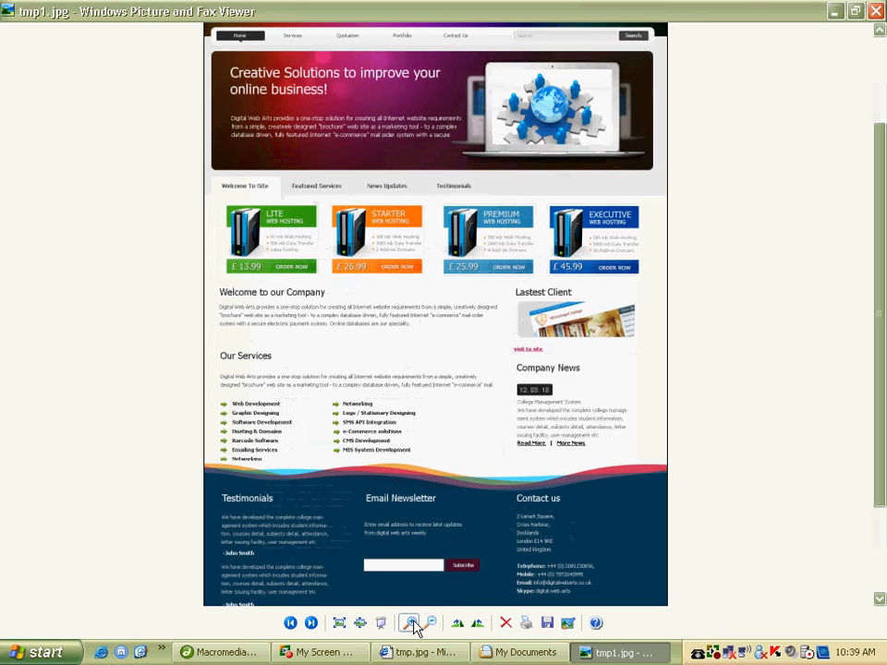
left_click(412, 625)
left_click(412, 626)
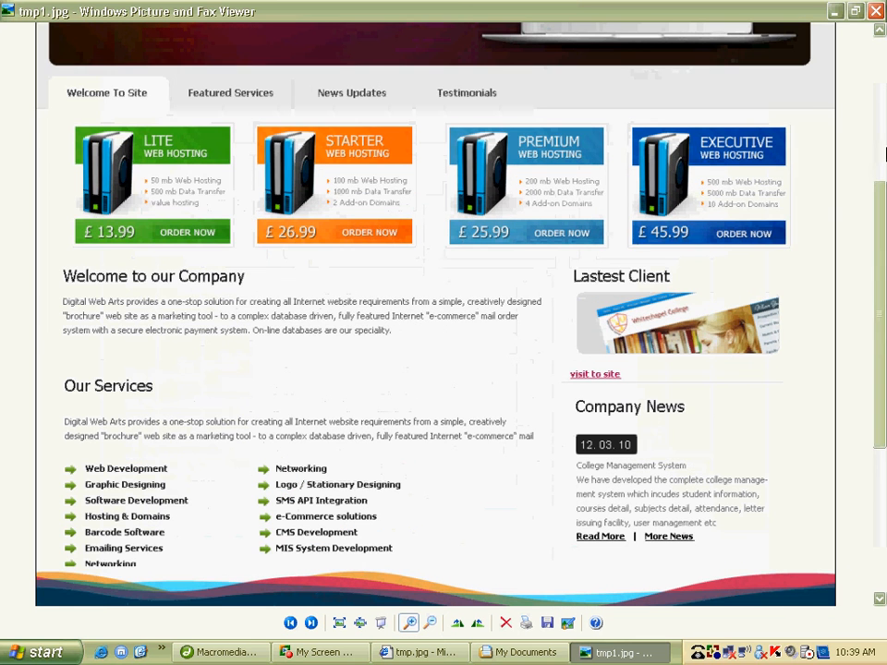
left_click(884, 107)
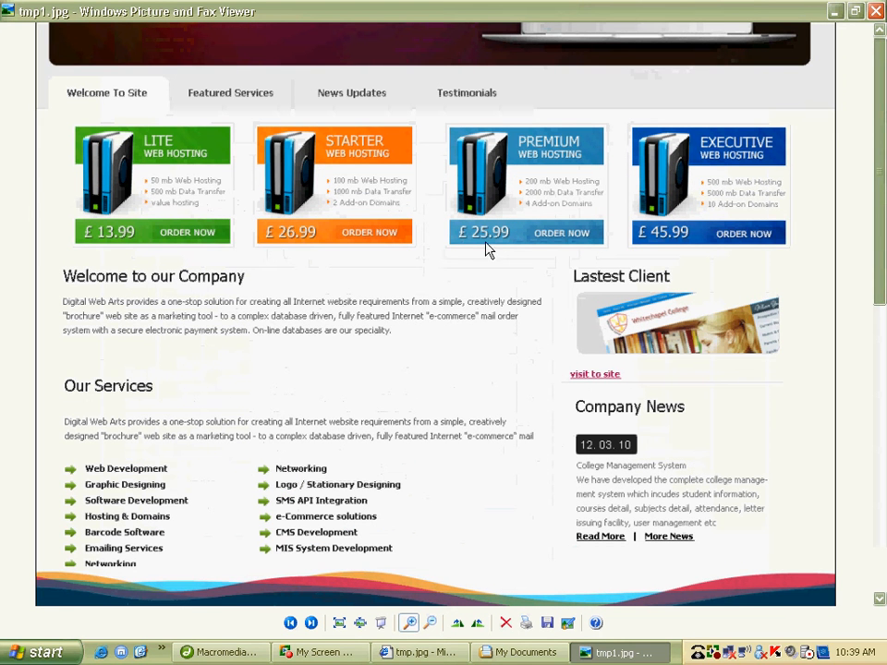
key("alt+F4")
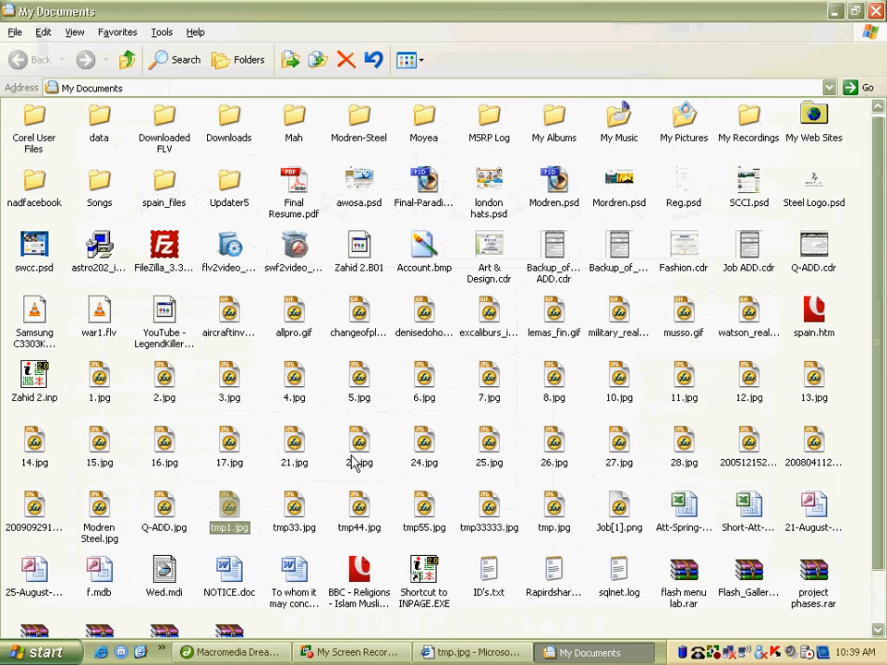
Open tmp1.jpg in Fireworks MX, close the Internet Explorer preview, and view the design's header at 100%.
double_click(226, 518)
right_click(228, 516)
mouse_move(310, 317)
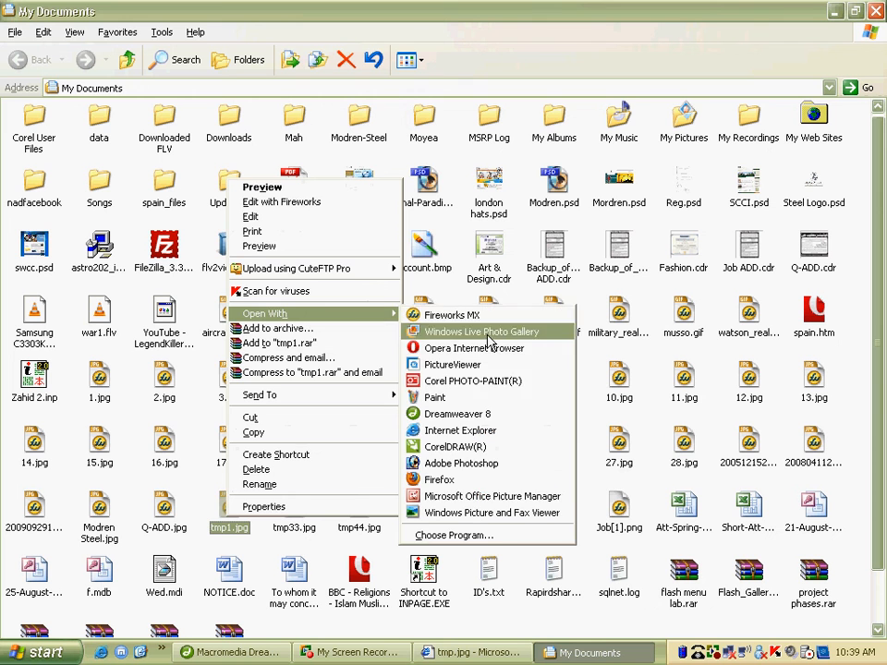
left_click(466, 316)
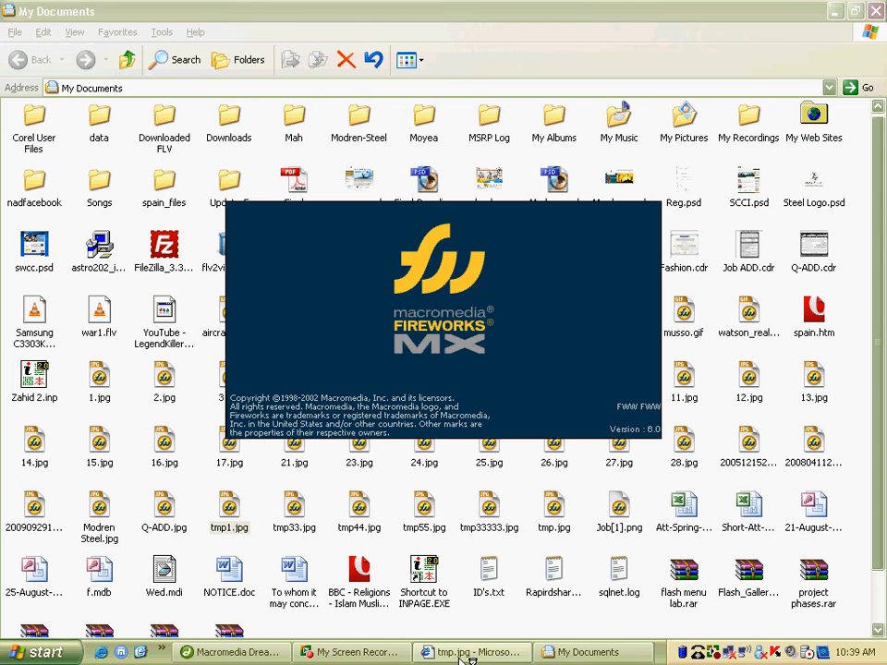
left_click(467, 653)
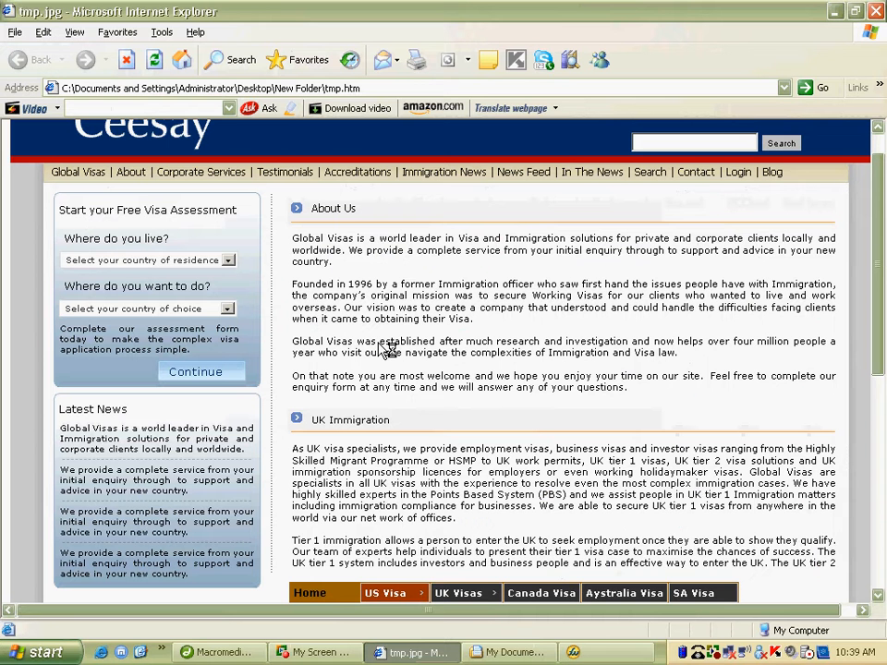
left_click(874, 11)
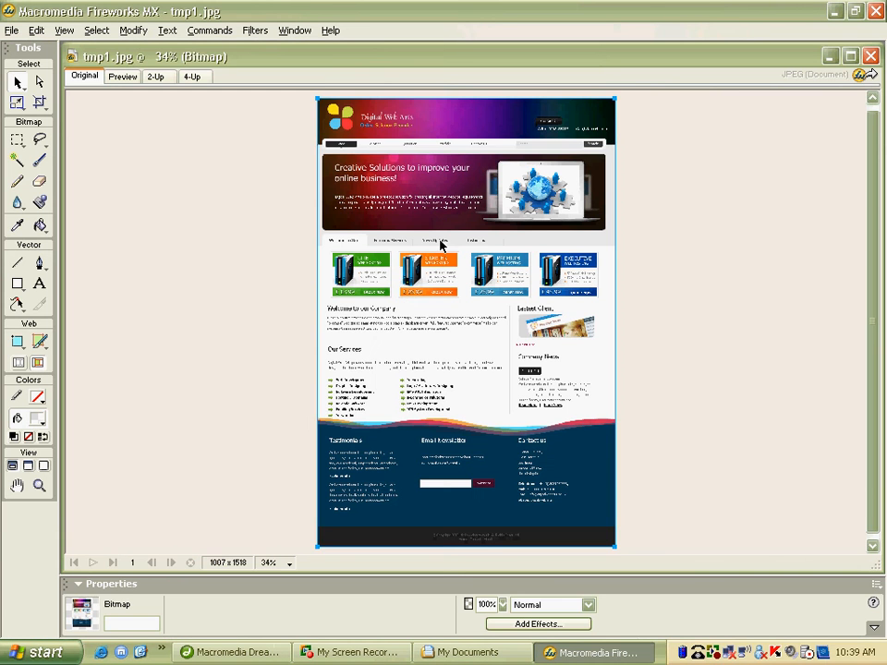
key("ctrl+plus")
key("ctrl+plus")
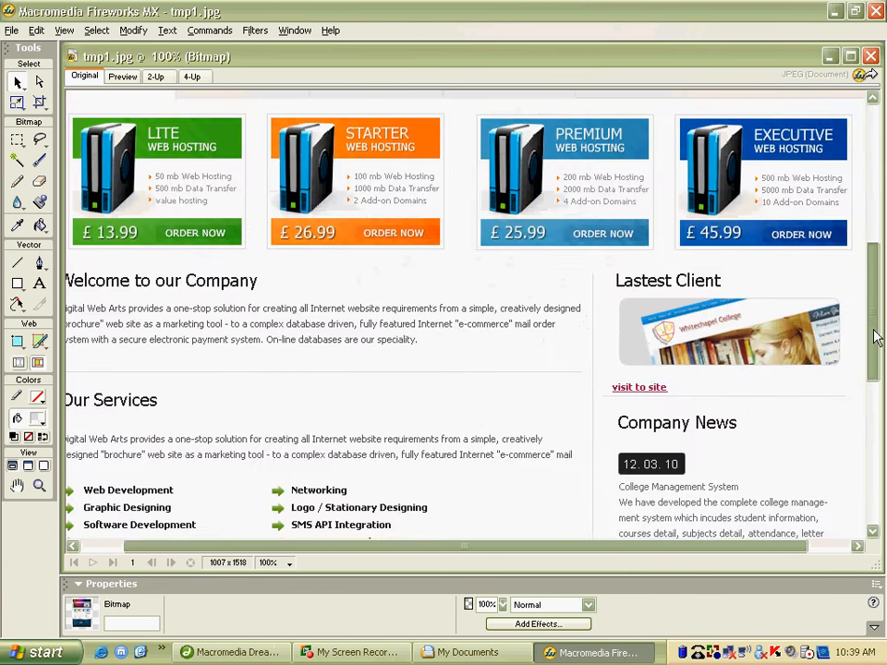
left_click_drag(874, 337, 874, 189)
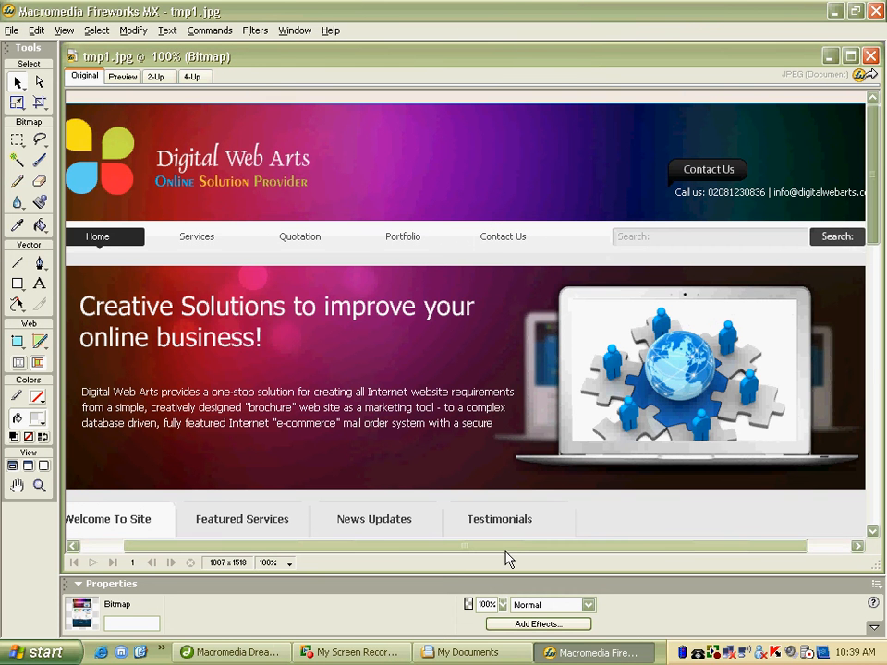
left_click_drag(438, 545, 393, 545)
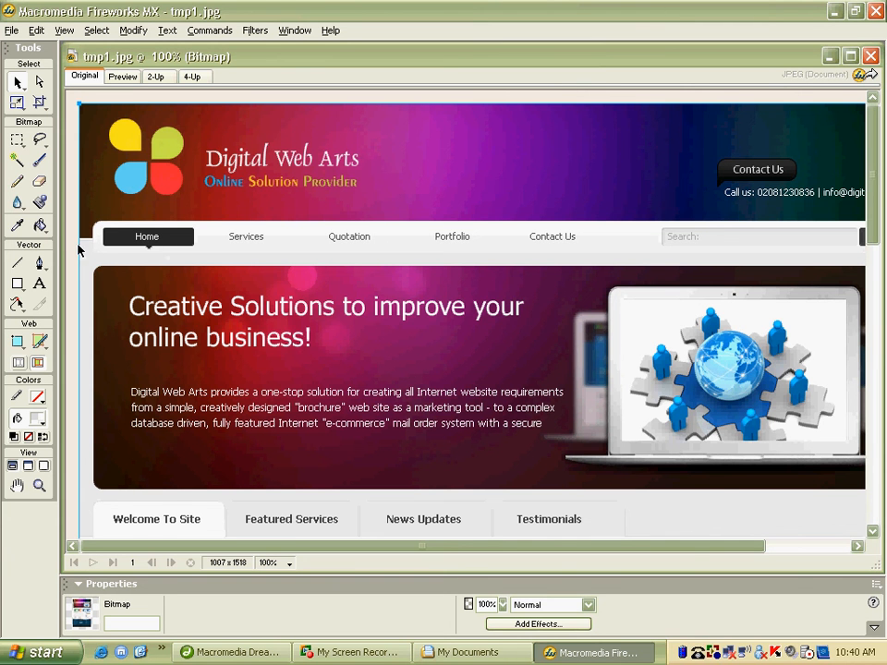
Draw slices over the navigation links and the search box in tmp1.jpg, and align the links slice's lower edge with the search slice.
key("ctrl+plus")
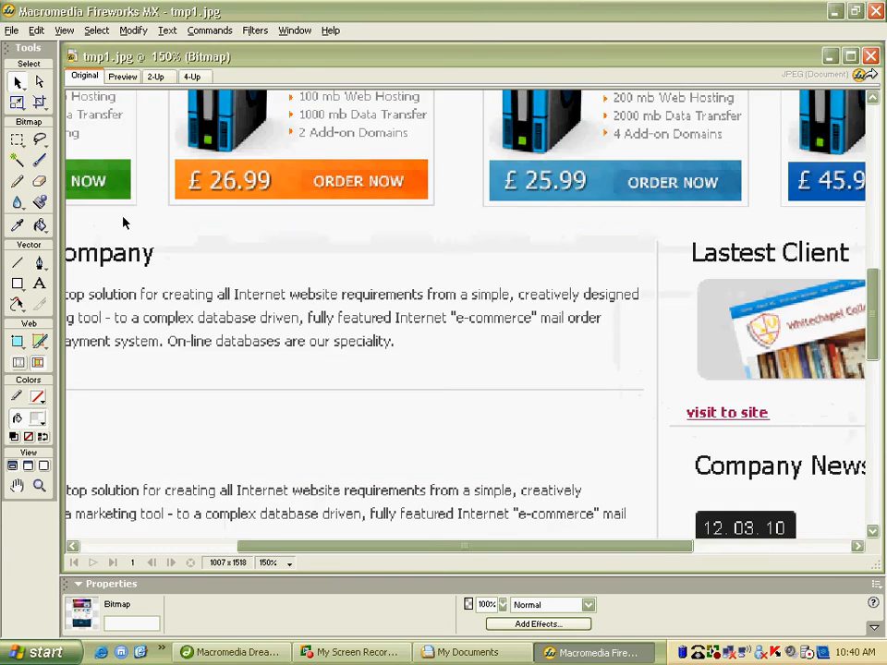
scroll(511, 496, "up", 5)
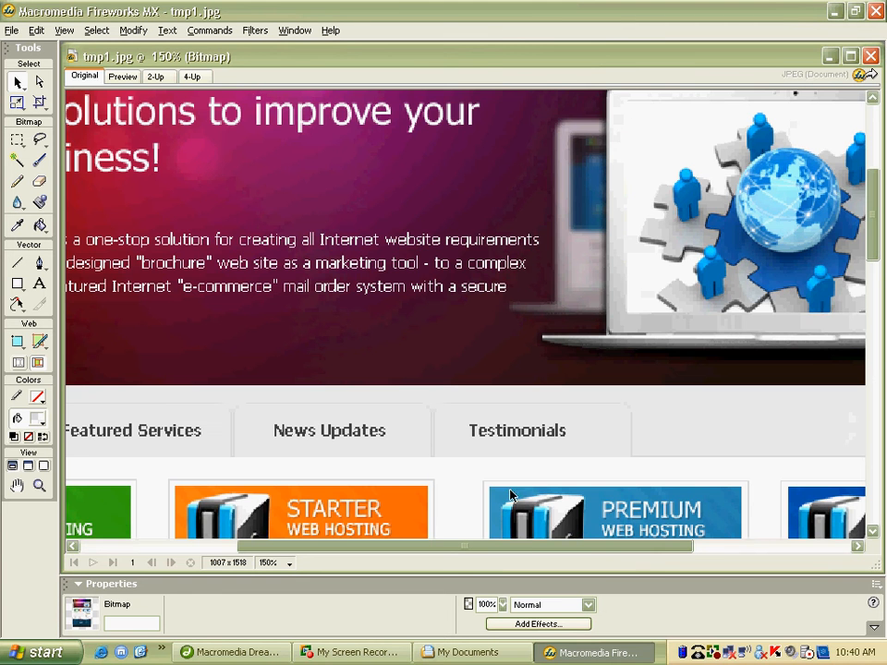
left_click_drag(475, 546, 237, 547)
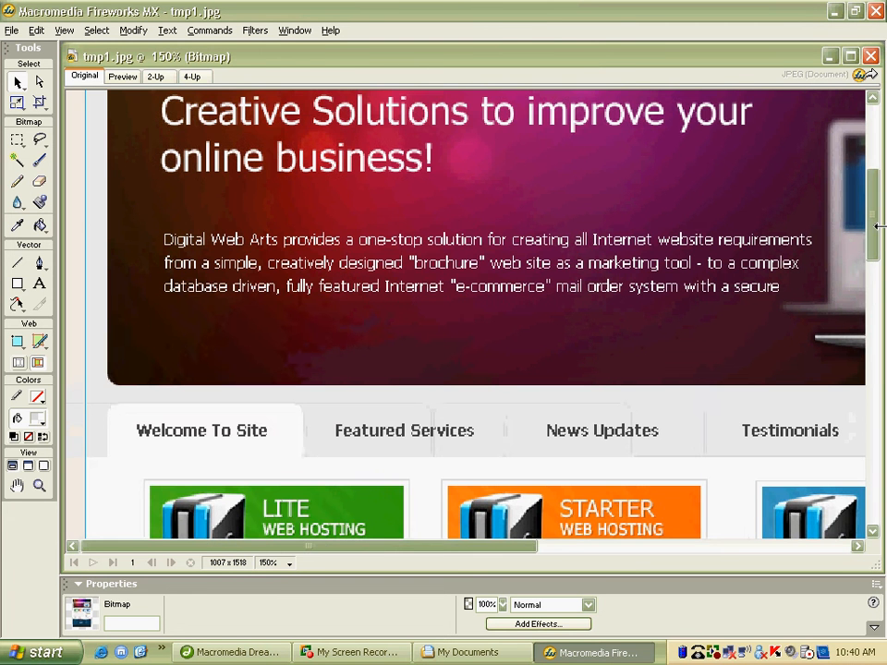
left_click_drag(877, 221, 873, 182)
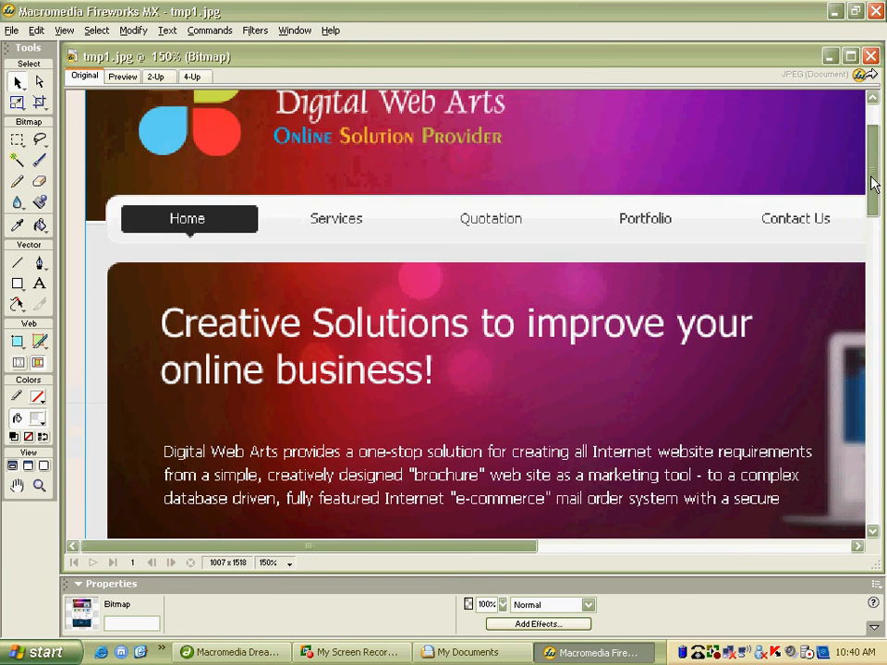
left_click(40, 341)
mouse_move(113, 200)
left_mouse_down()
mouse_move(255, 230)
mouse_move(830, 232)
mouse_move(884, 241)
mouse_move(572, 235)
mouse_move(883, 238)
mouse_move(797, 241)
left_mouse_up()
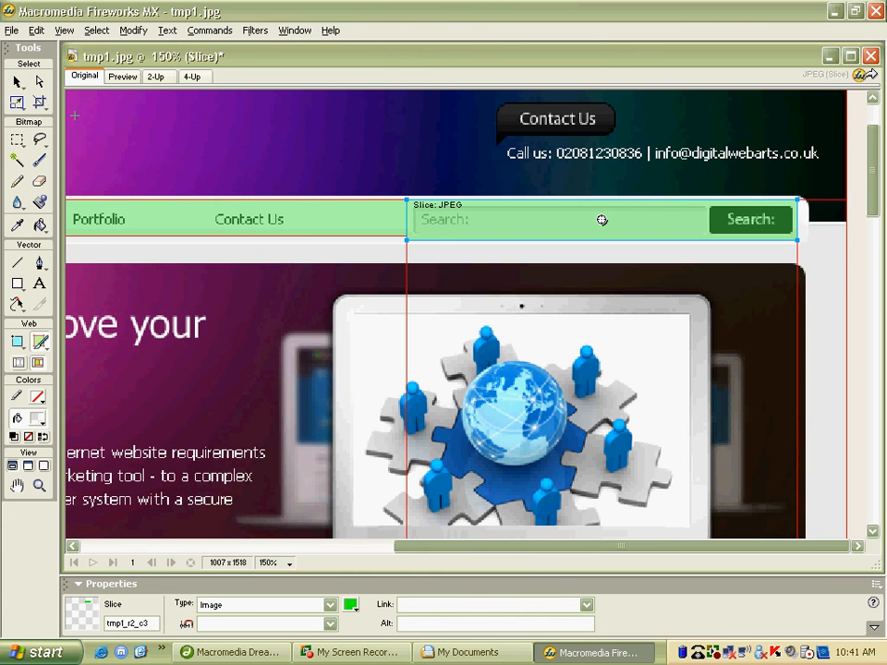
left_click(42, 83)
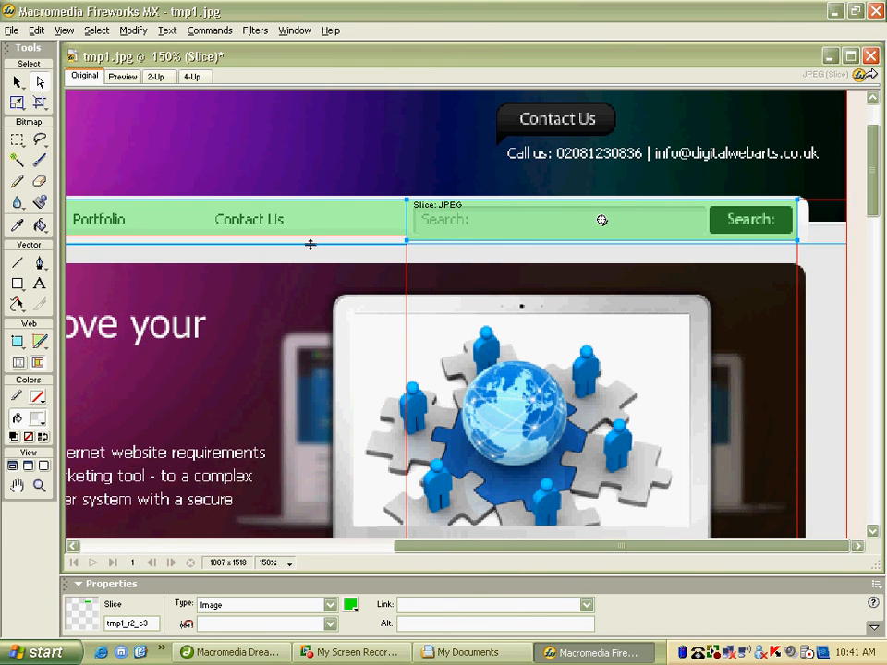
left_click_drag(311, 241, 311, 241)
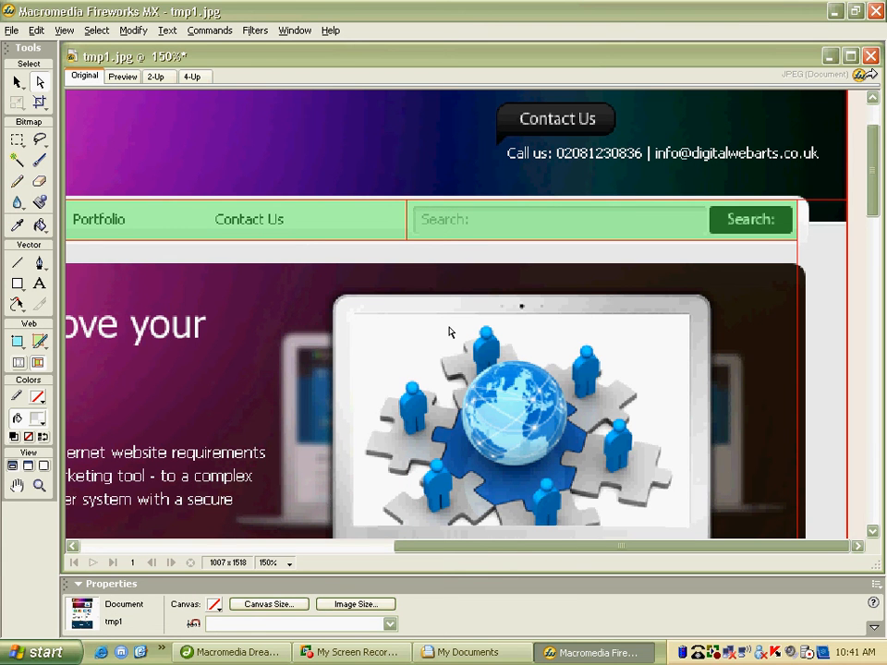
Draw slices over both ends of the navigation bar, filling the gaps out to the page's side edges.
left_click(40, 342)
left_click_drag(797, 200, 855, 238)
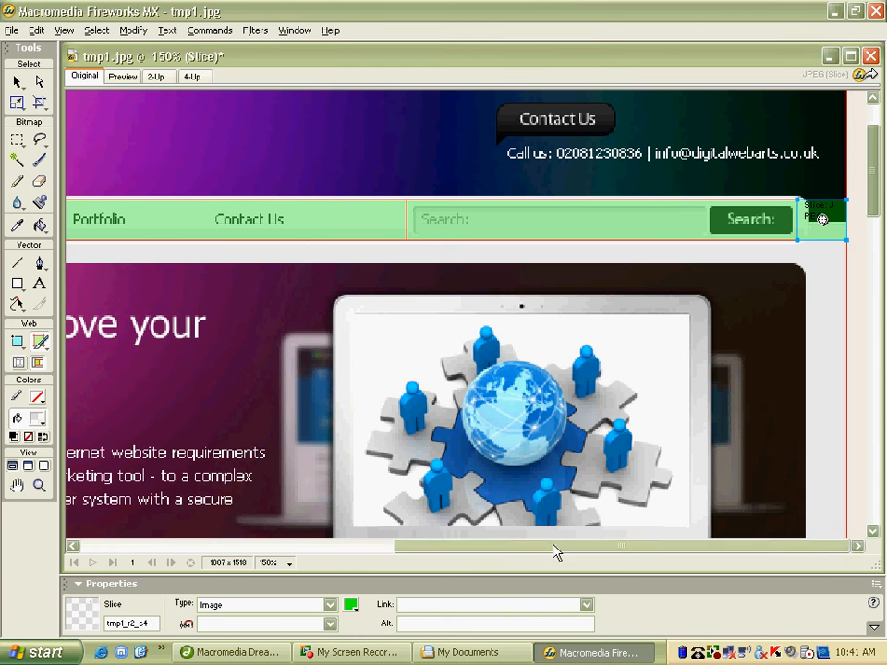
left_click_drag(557, 550, 229, 549)
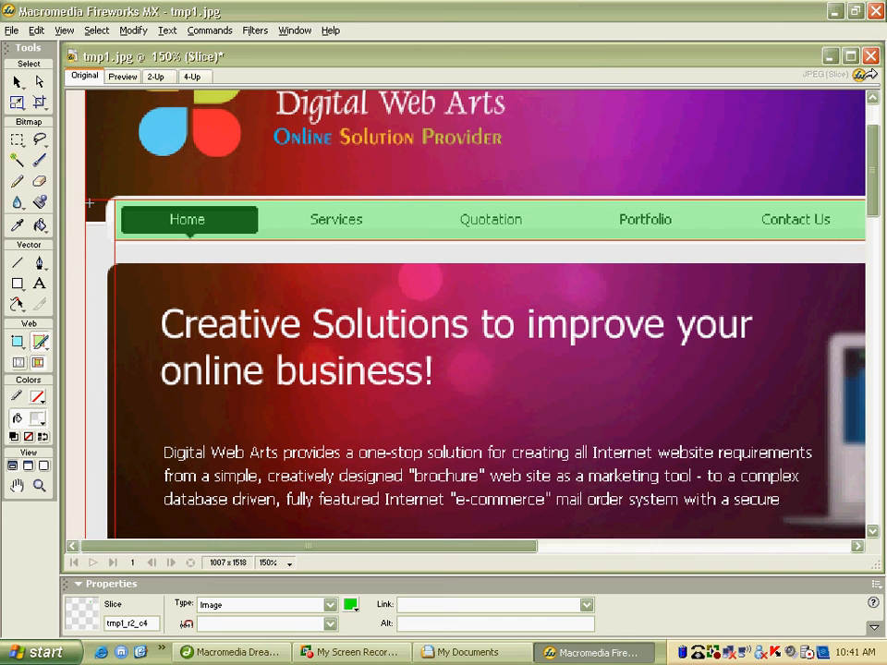
left_click_drag(85, 198, 115, 240)
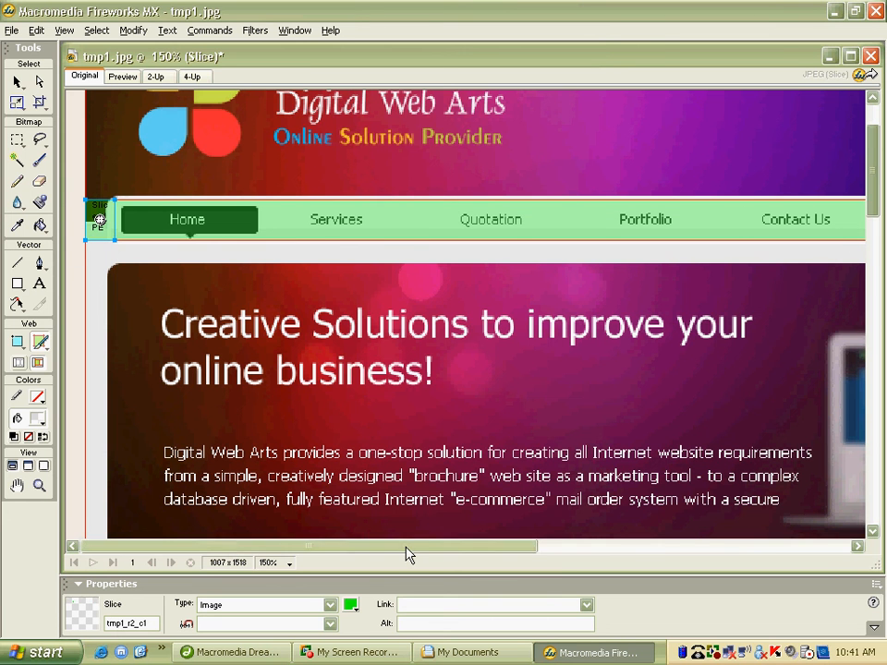
left_click_drag(416, 547, 776, 549)
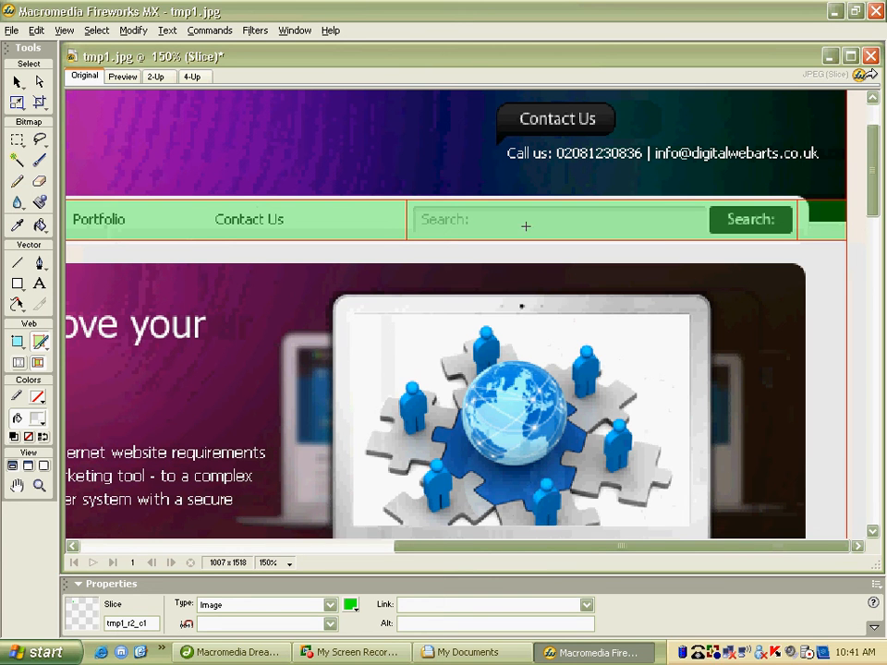
Check the navigation bar slices at 100%, close tmp1.jpg without saving changes, and return to tmp.htm in Dreamweaver.
left_click_drag(550, 547, 213, 545)
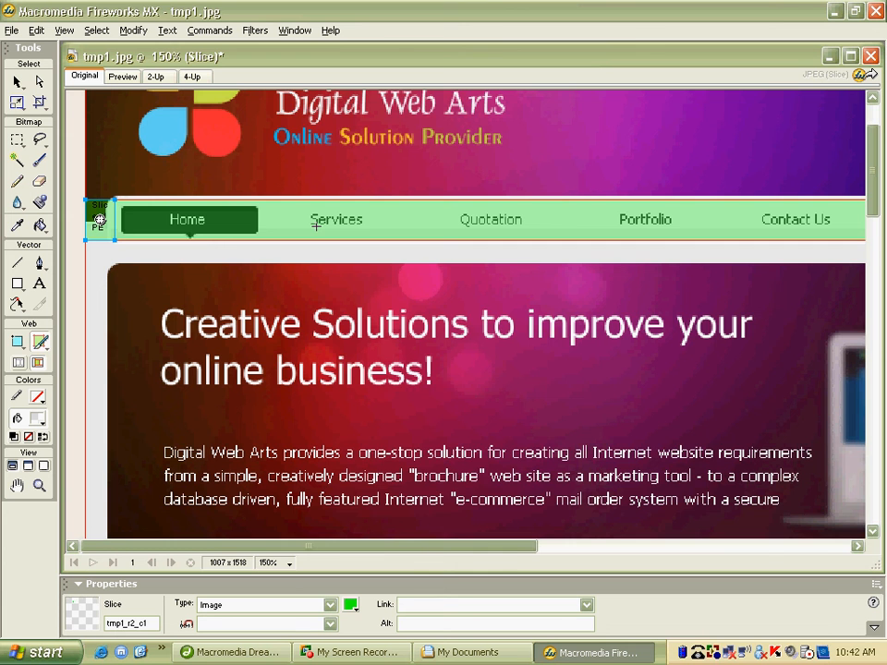
key("ctrl+minus")
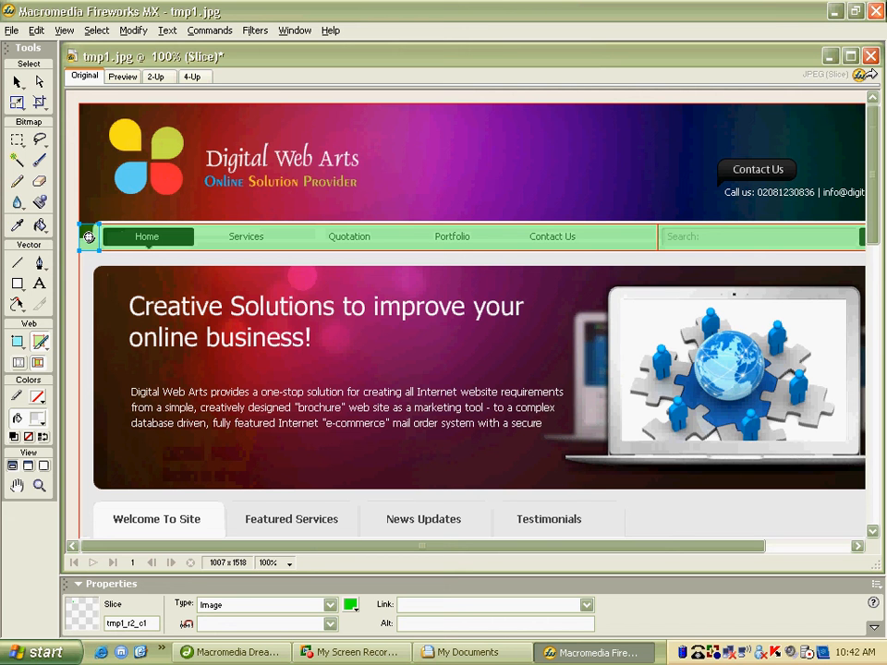
key("ctrl+w")
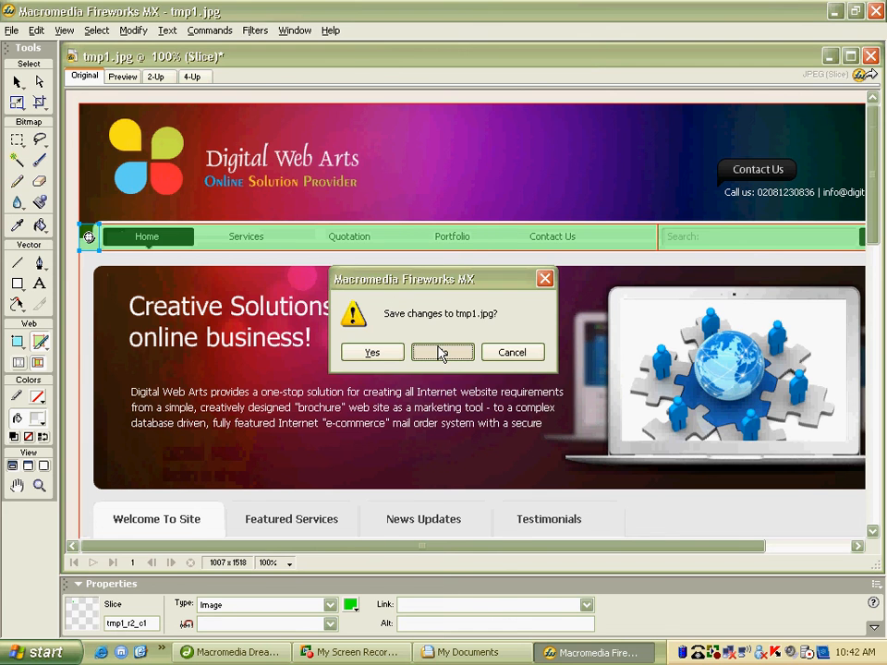
left_click(438, 352)
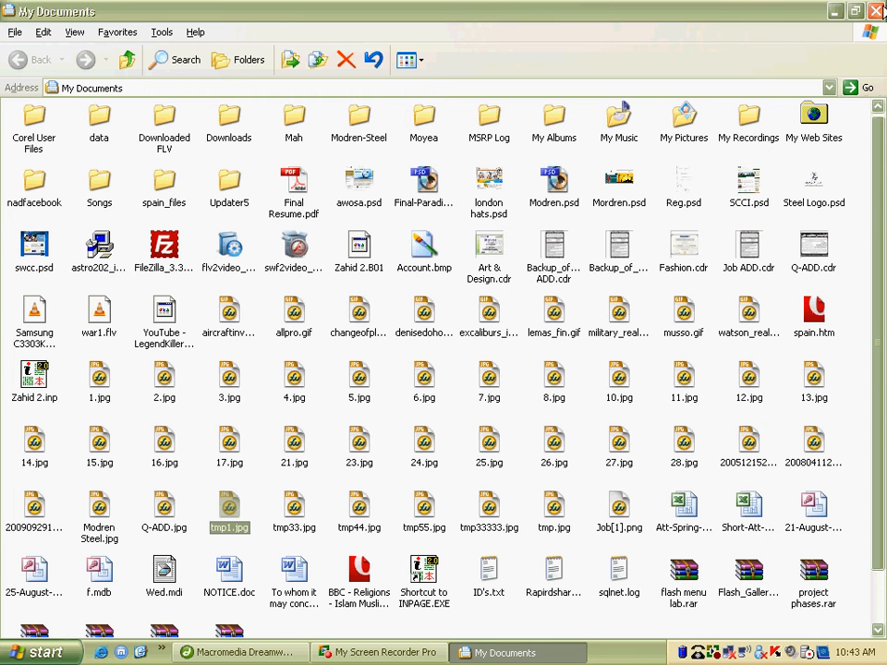
left_click(834, 11)
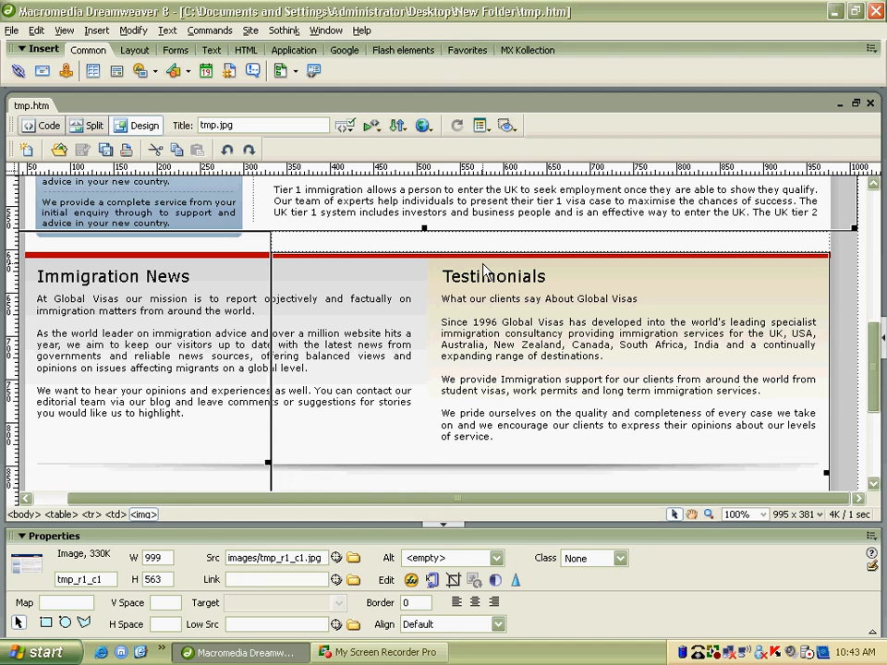
left_click(352, 246)
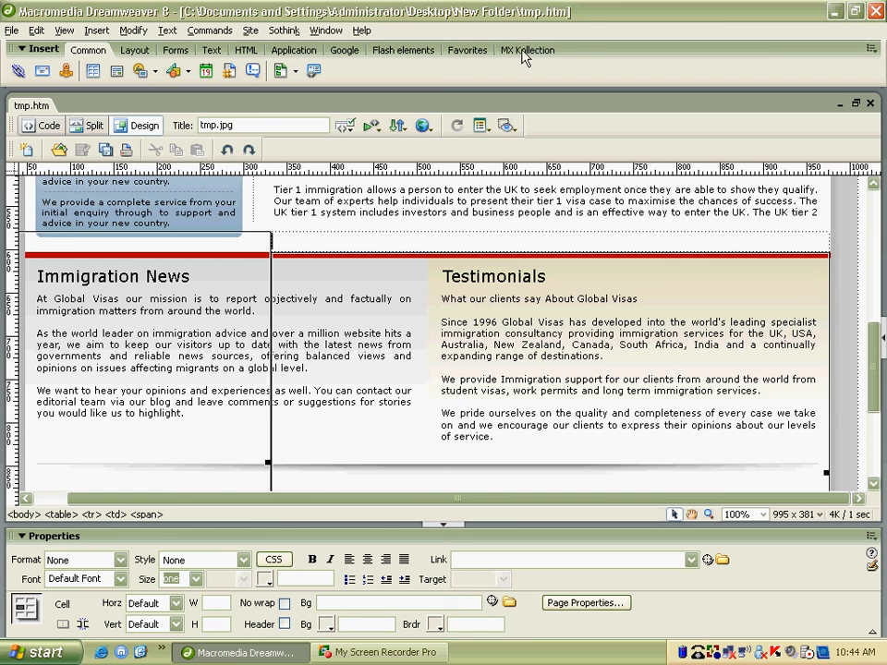
left_click(355, 653)
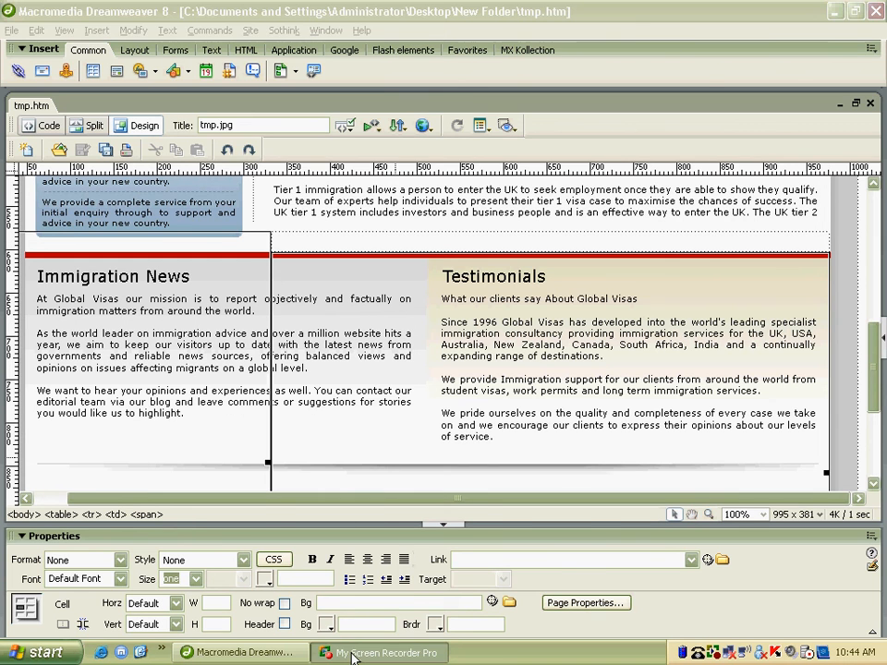